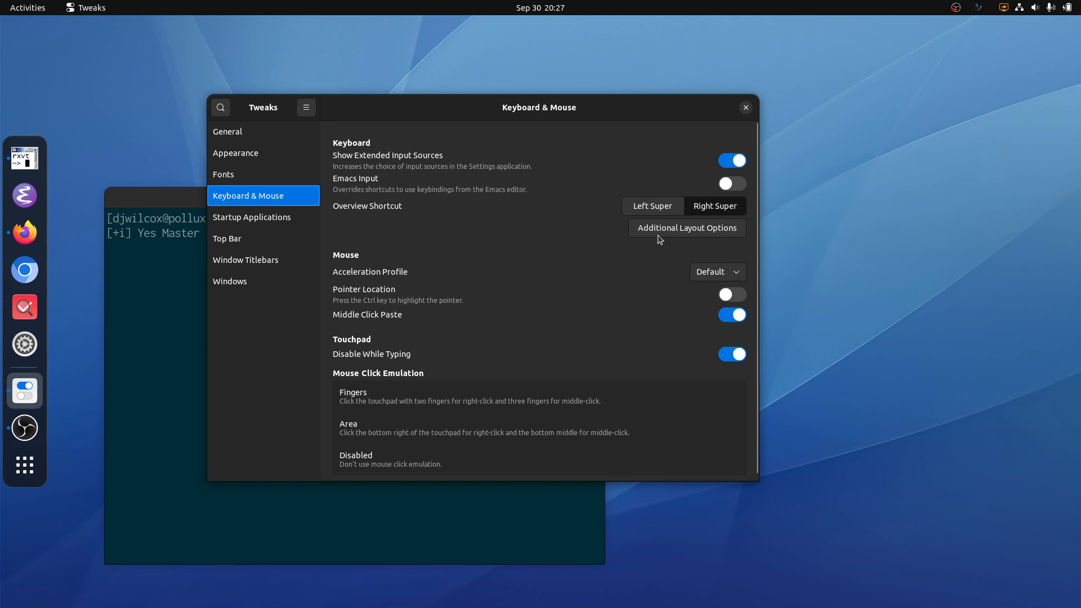
Step: Review the Ctrl position choices in Tweaks' additional keyboard layout options, and close Tweaks
click(659, 235)
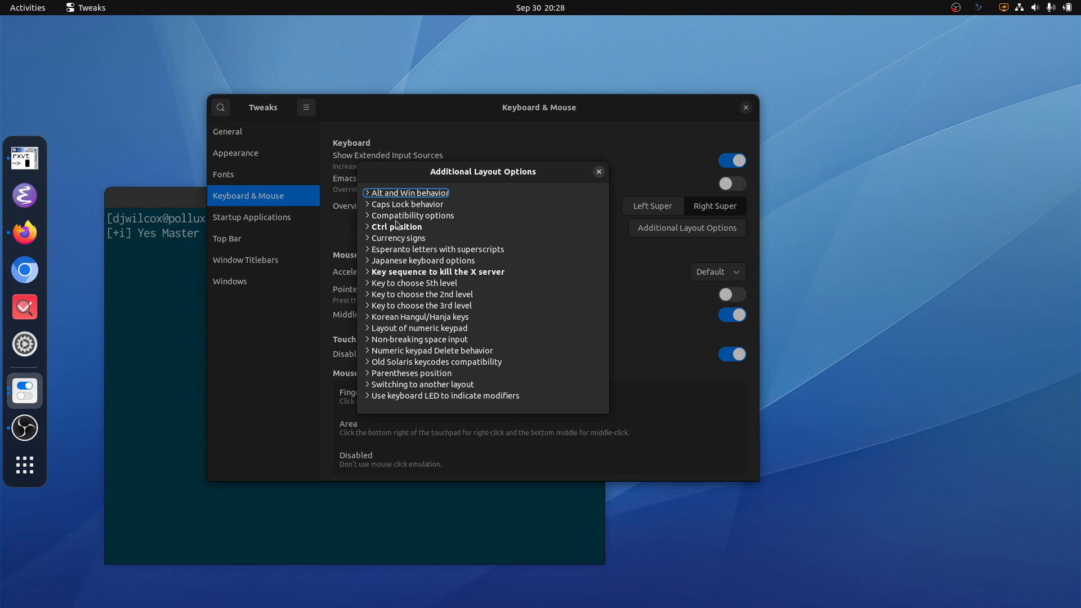
click(397, 225)
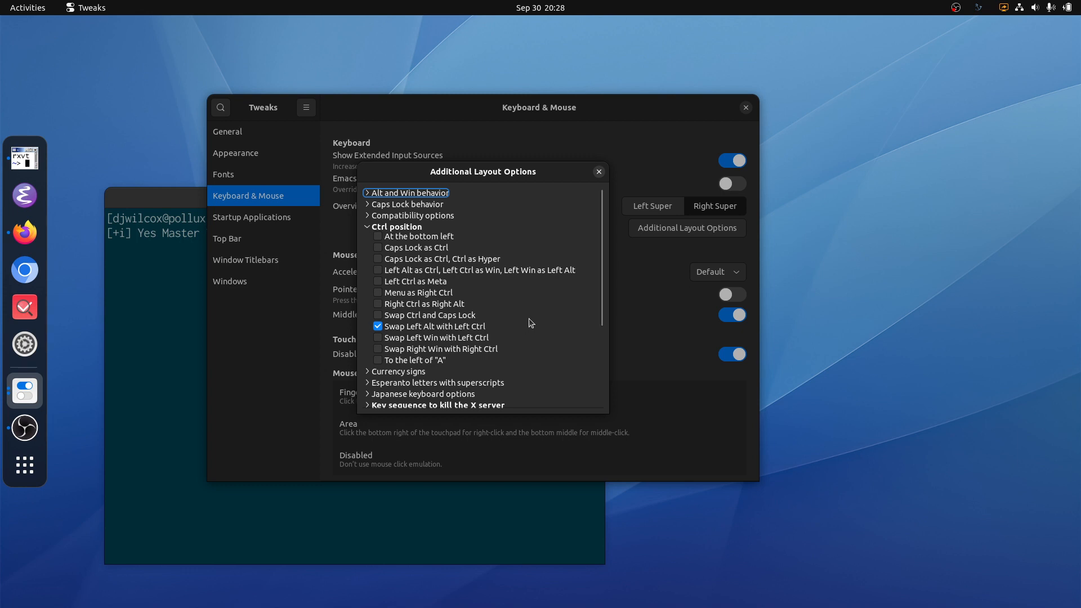
click(600, 174)
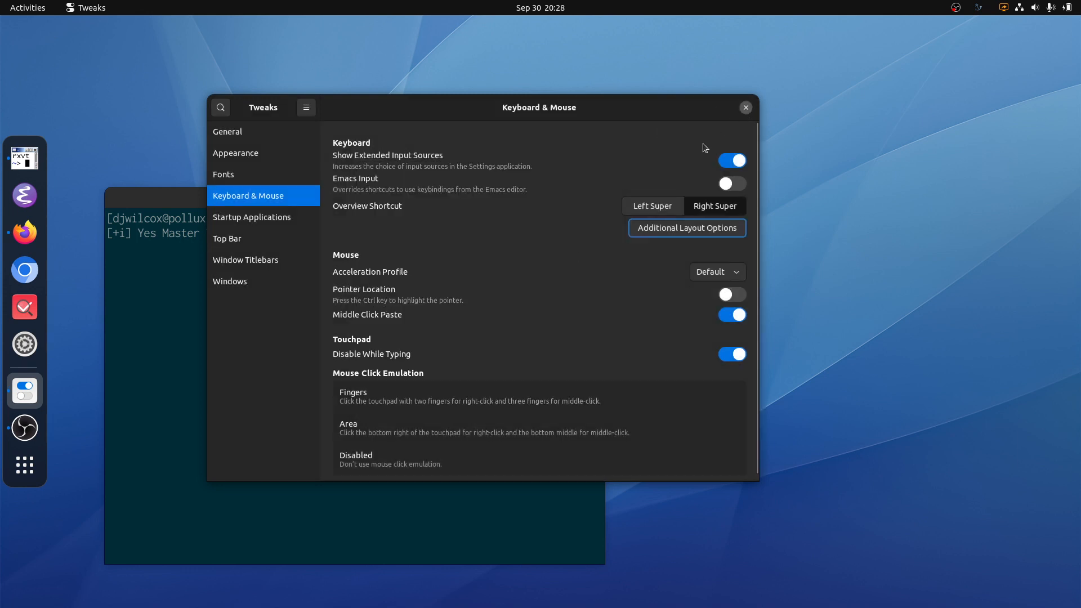
key(alt+F4)
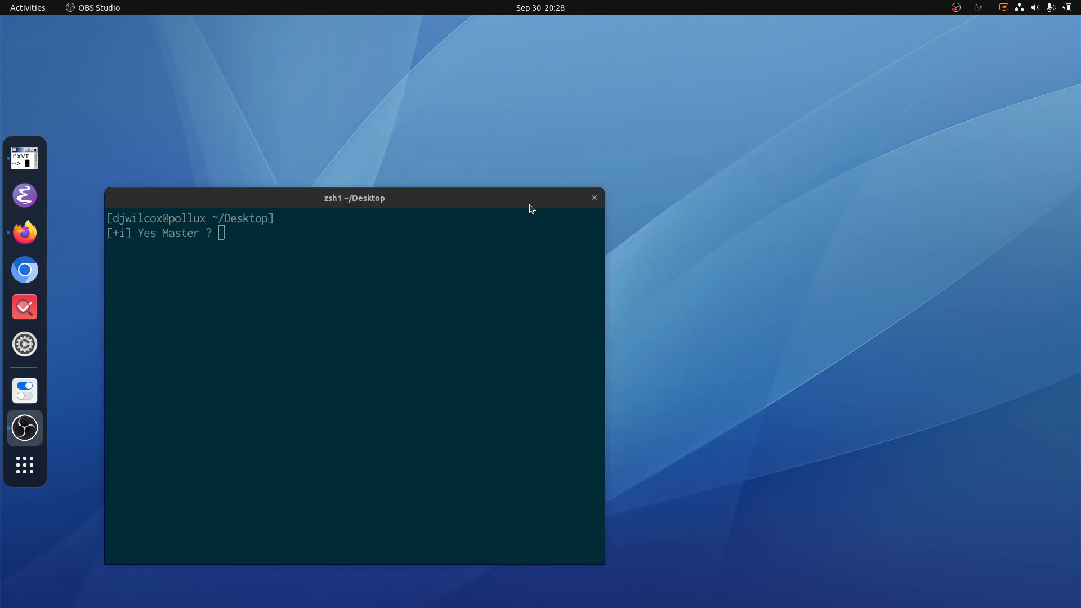
Step: Switch to Firefox and review the wayland xkb notes, the Ask Ubuntu and Who-T pages, and the MacBook Air keyboard photo
key(ctrl+alt+Right)
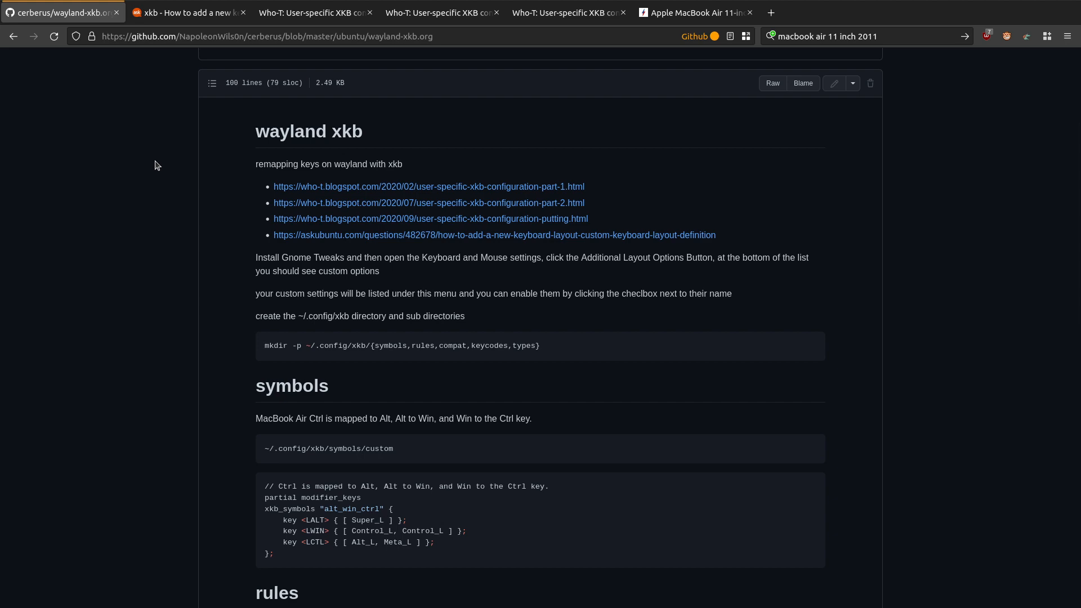
click(195, 16)
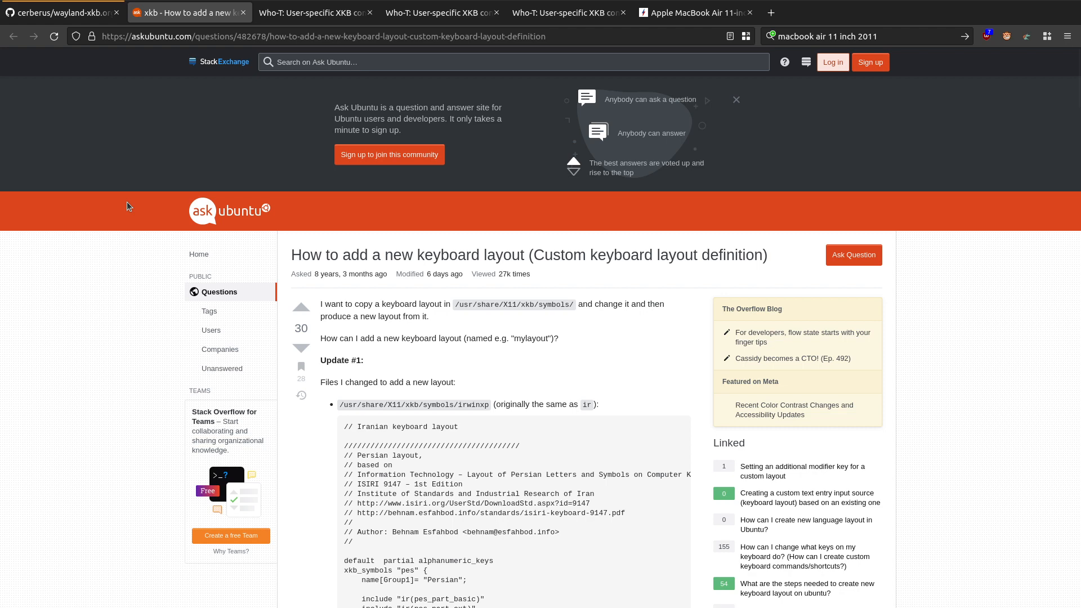
click(301, 14)
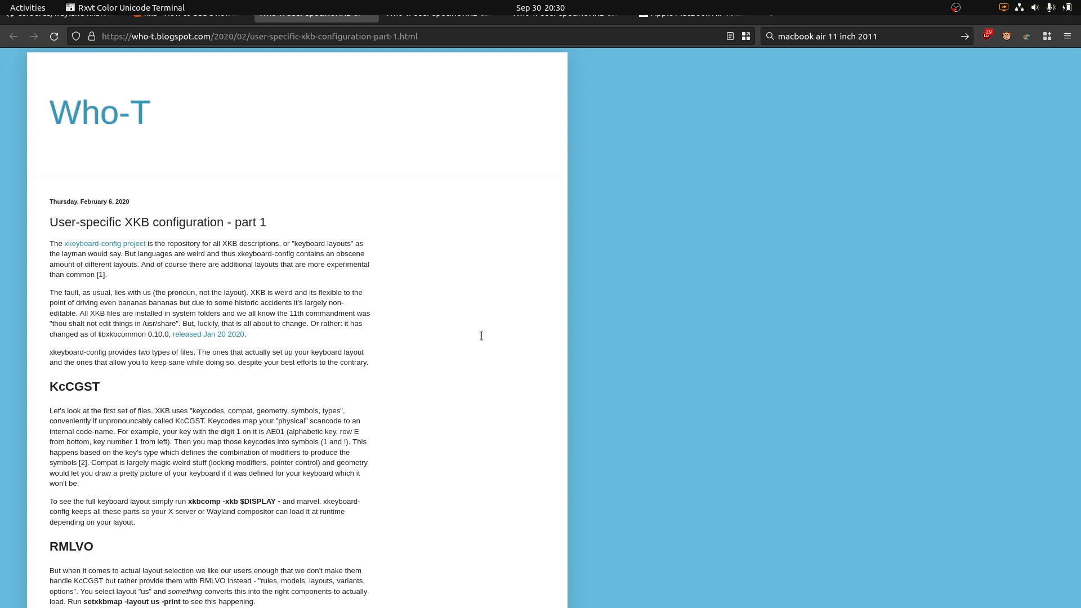
key(alt+Tab)
key(alt+Tab)
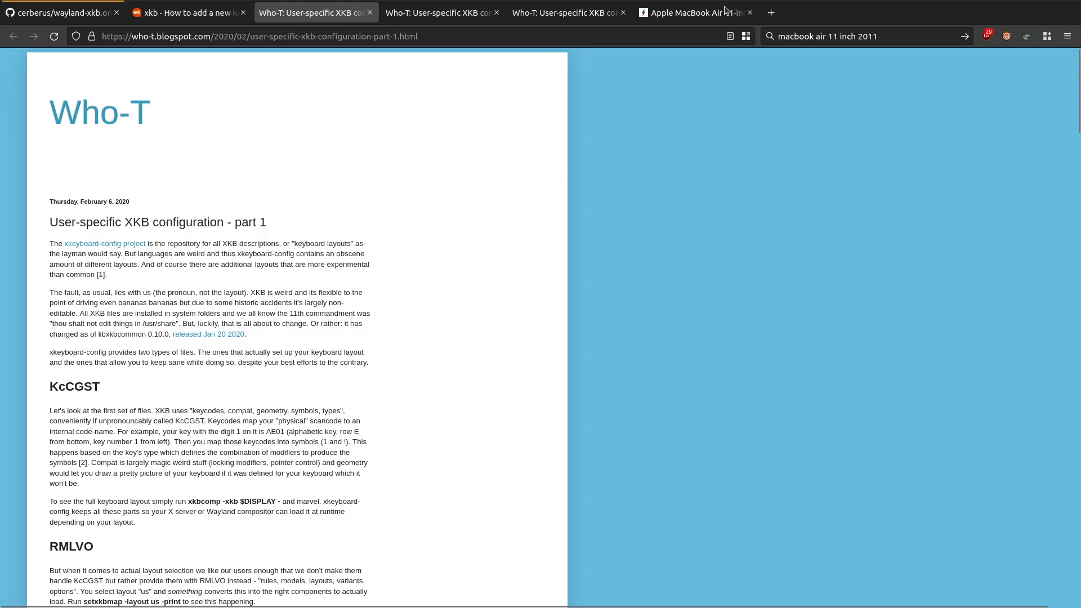
click(724, 13)
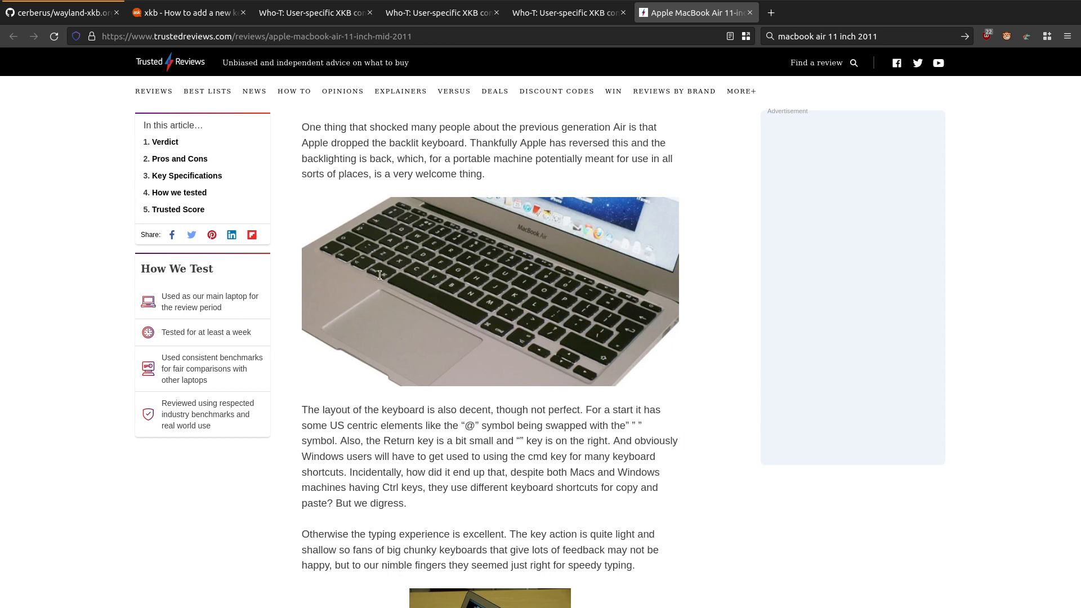
Step: Return to the terminal and play the screen recording with mpv in full screen
key(alt+Tab)
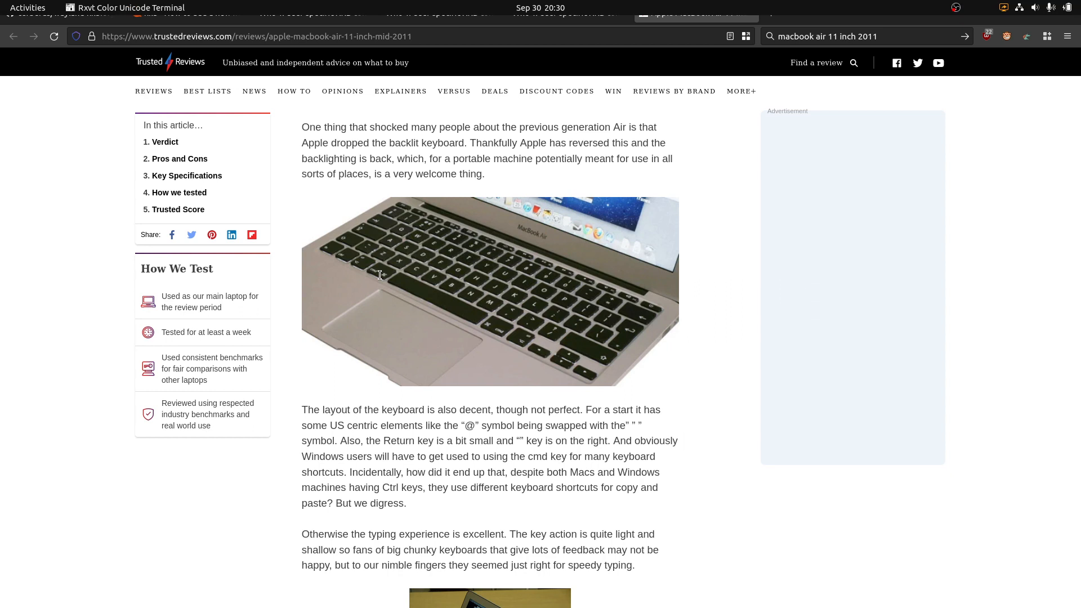
key(super+Page_Up)
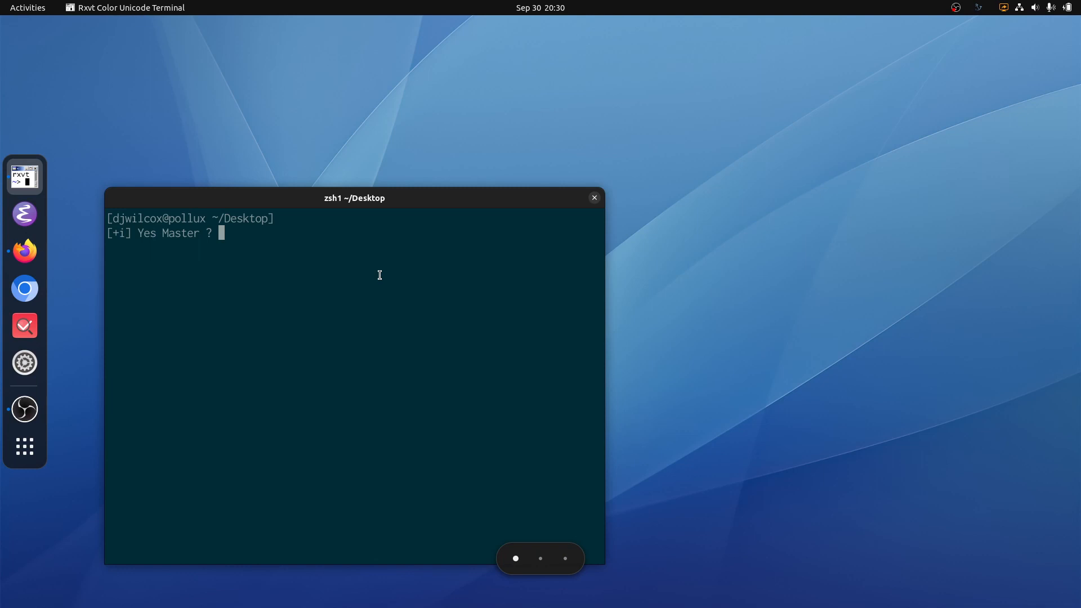
text(mpv)
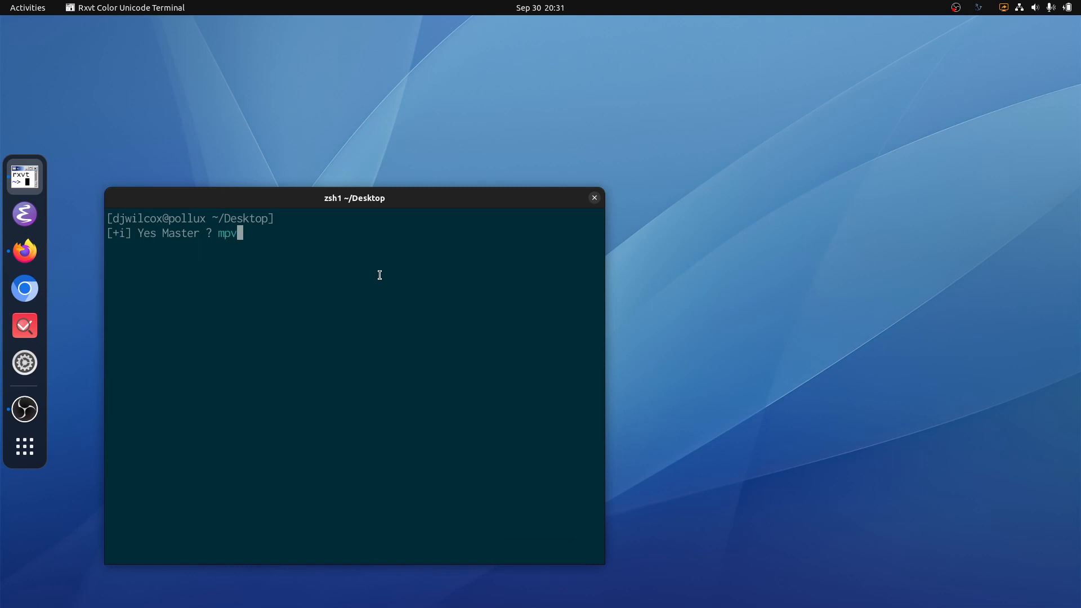
key(Tab)
key(Return)
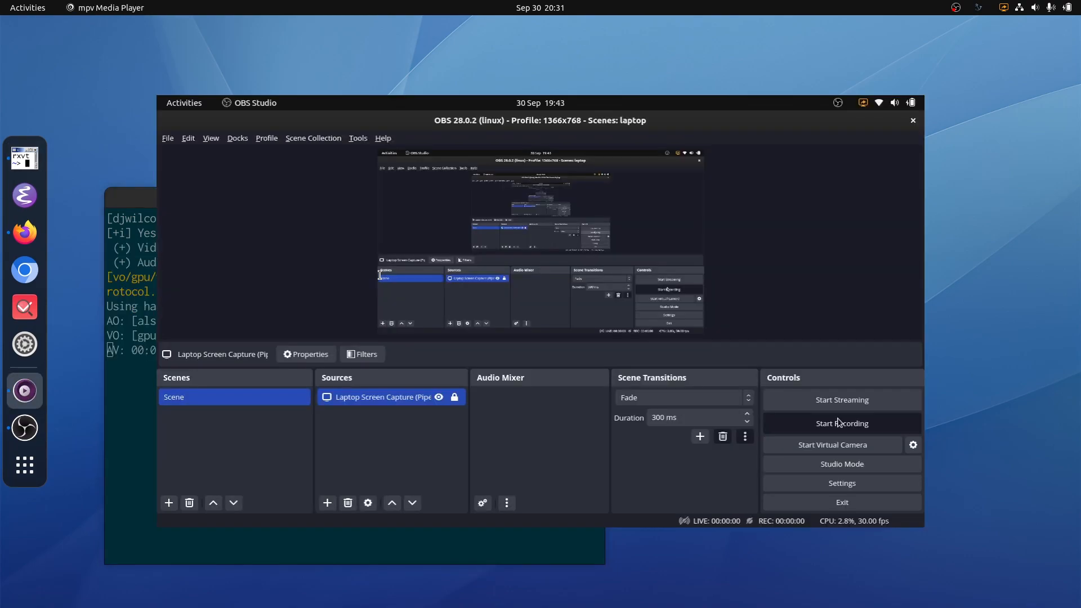
key(f)
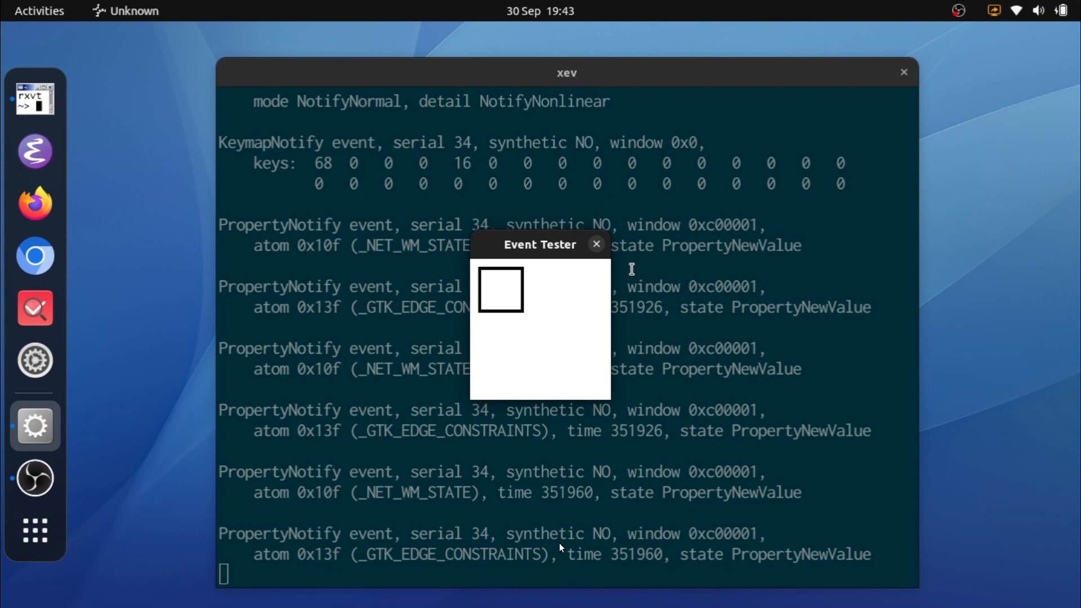
Step: Test the left Ctrl and Alt keys in the xev Event Tester window
click(547, 263)
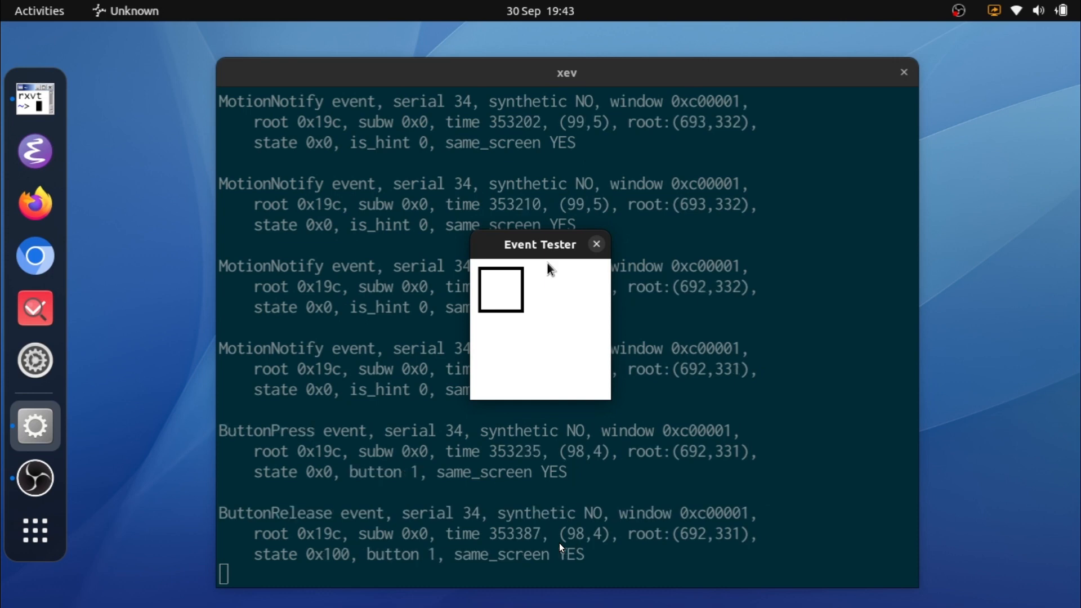
key(ctrl)
key(alt)
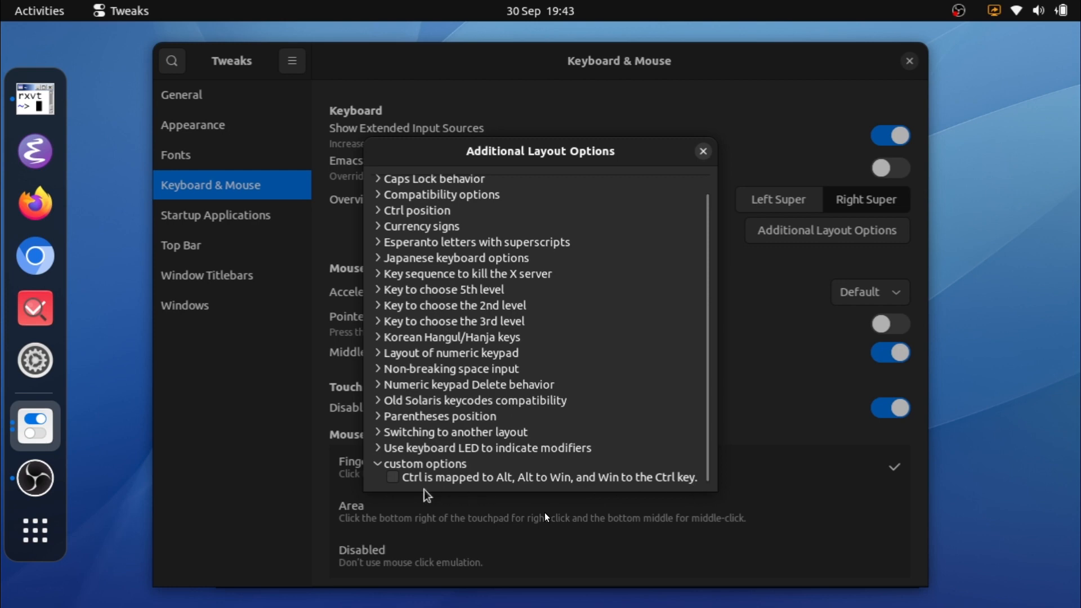
Step: Enable the custom layout option "Ctrl is mapped to Alt, Alt to Win, and Win to the Ctrl key" and close Tweaks
click(393, 478)
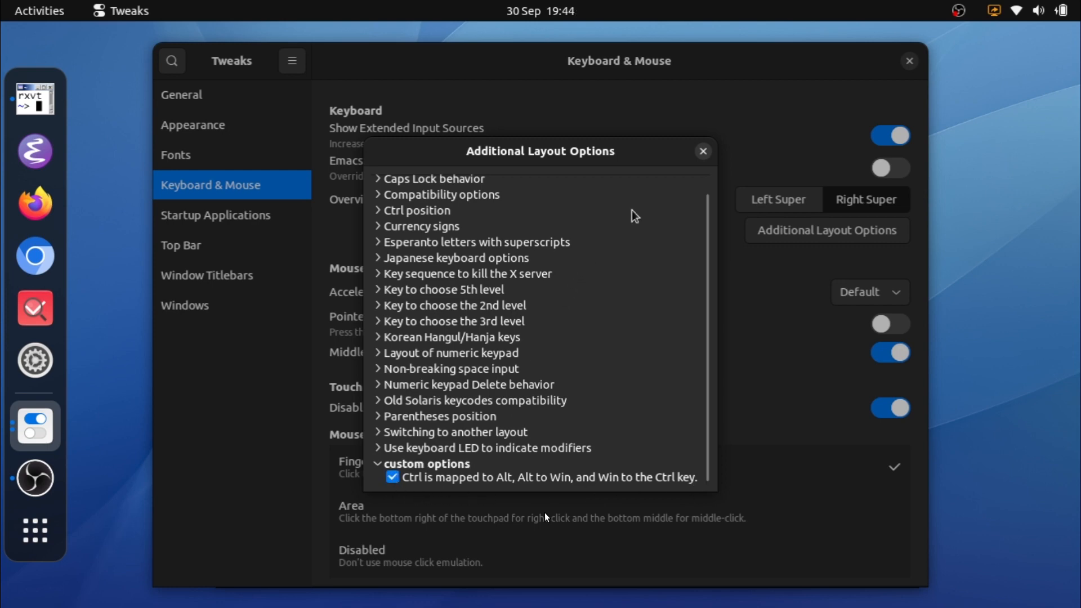
click(702, 152)
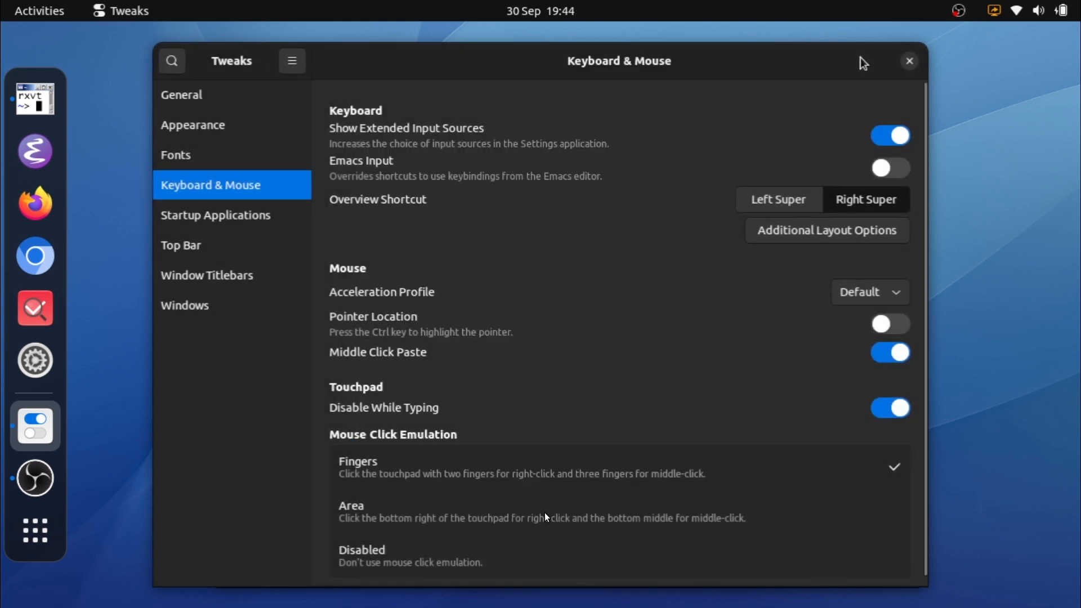
click(910, 61)
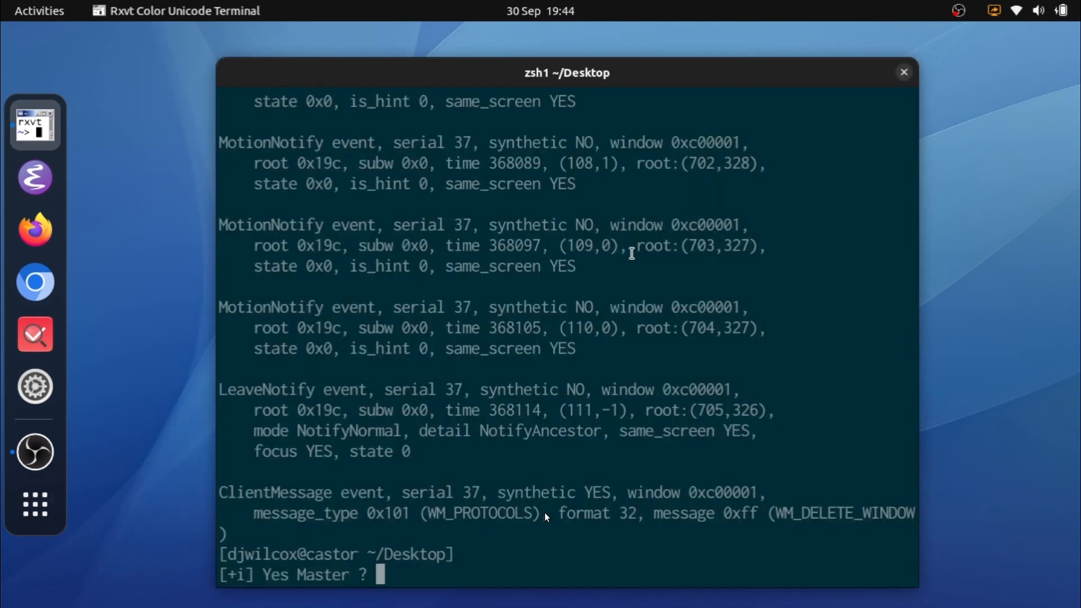
Step: Clear the terminal output and start xev
key(ctrl+l)
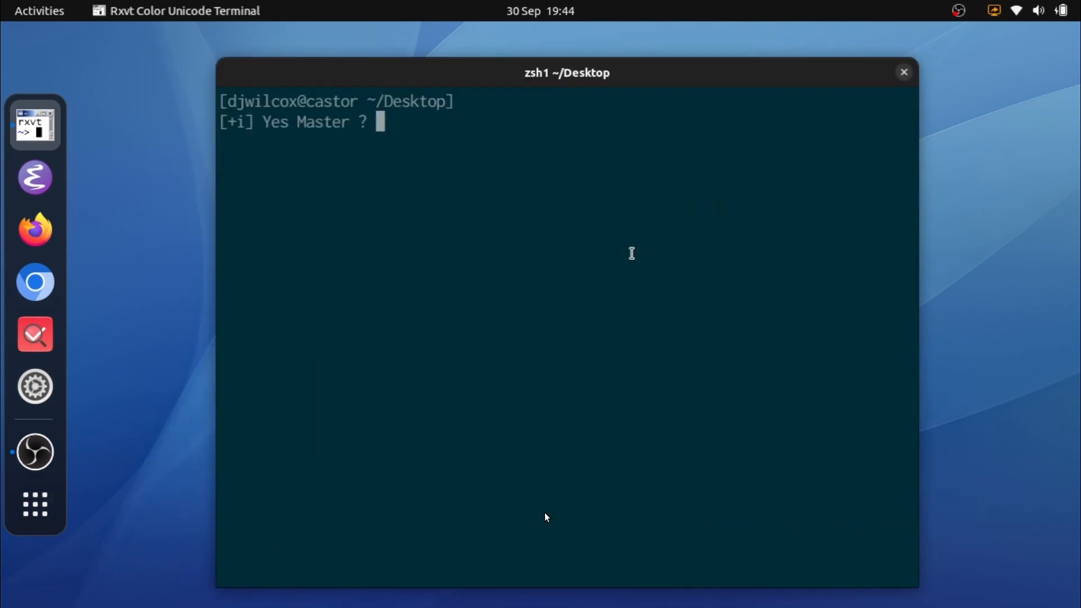
text(xev)
key(Return)
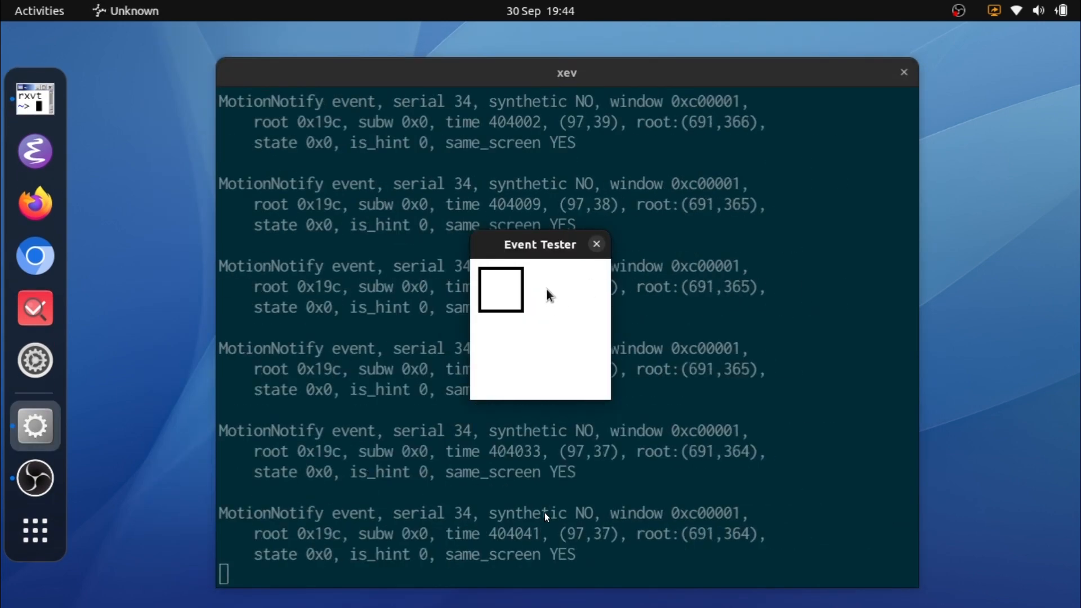
Step: Test the left Ctrl, Alt and Win keys twice in the Event Tester, and close it together with the terminal
click(548, 290)
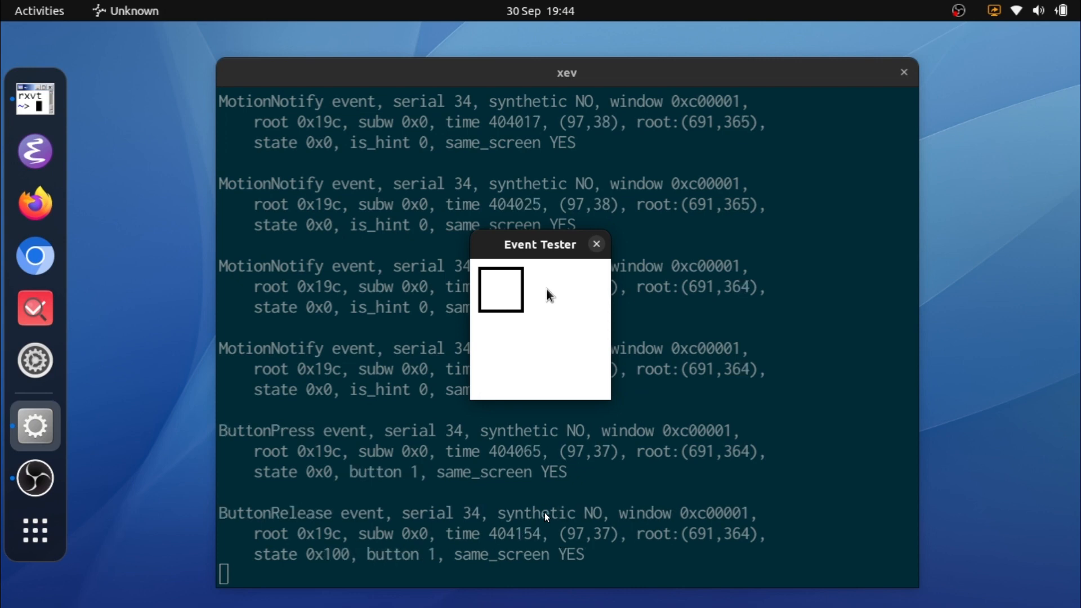
key(alt)
key(super)
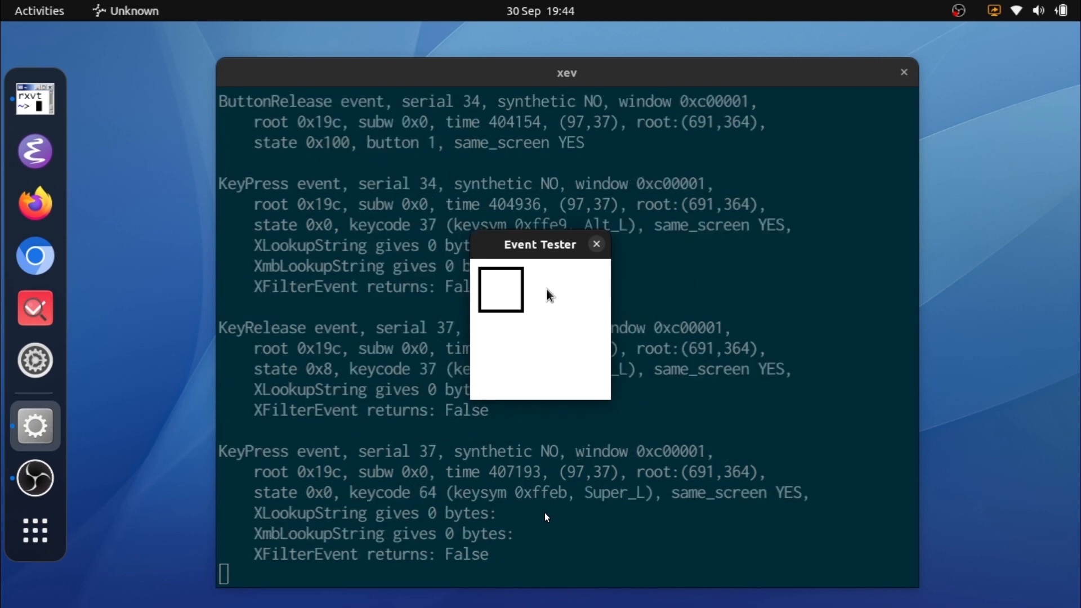
key(ctrl)
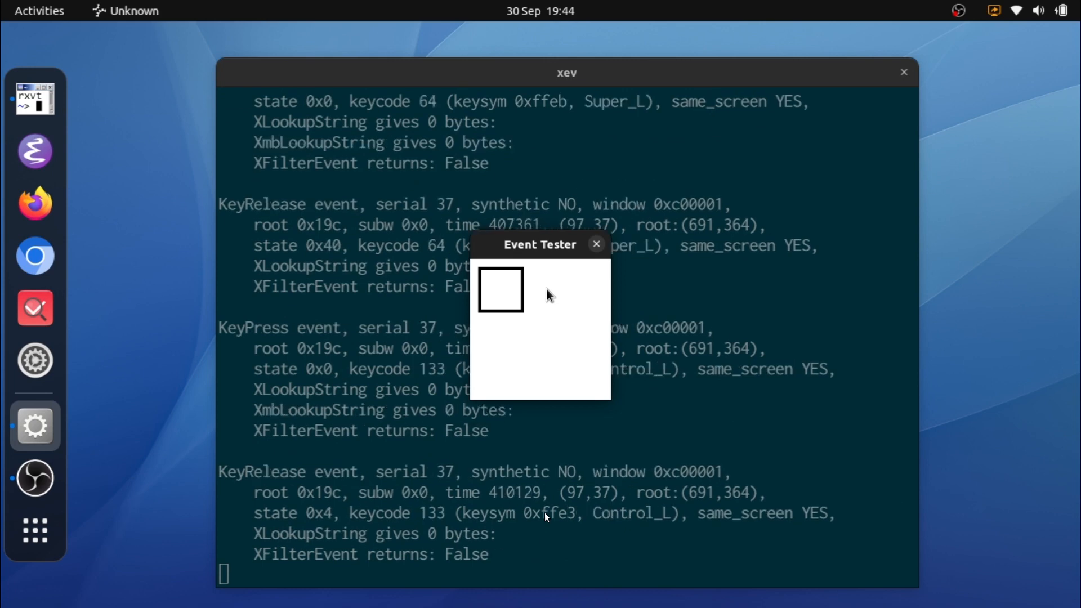
key(alt)
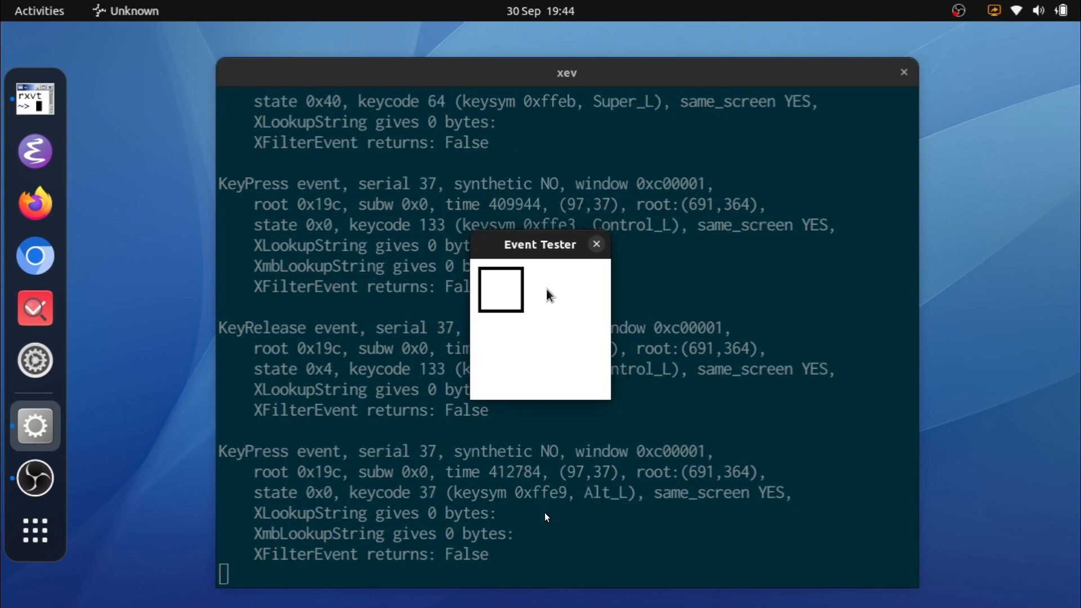
key(super)
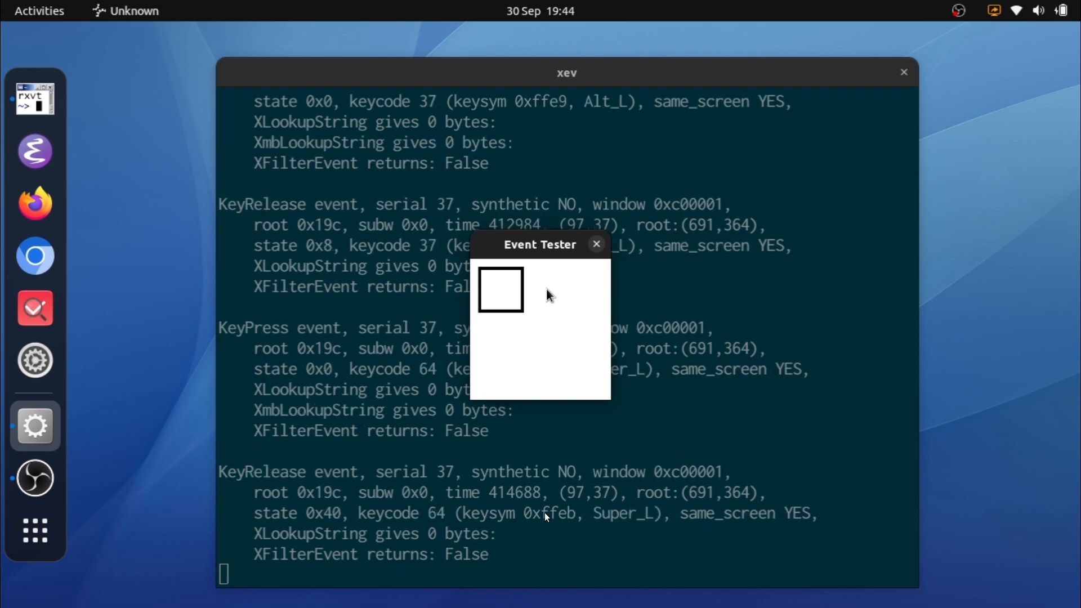
key(ctrl)
click(596, 244)
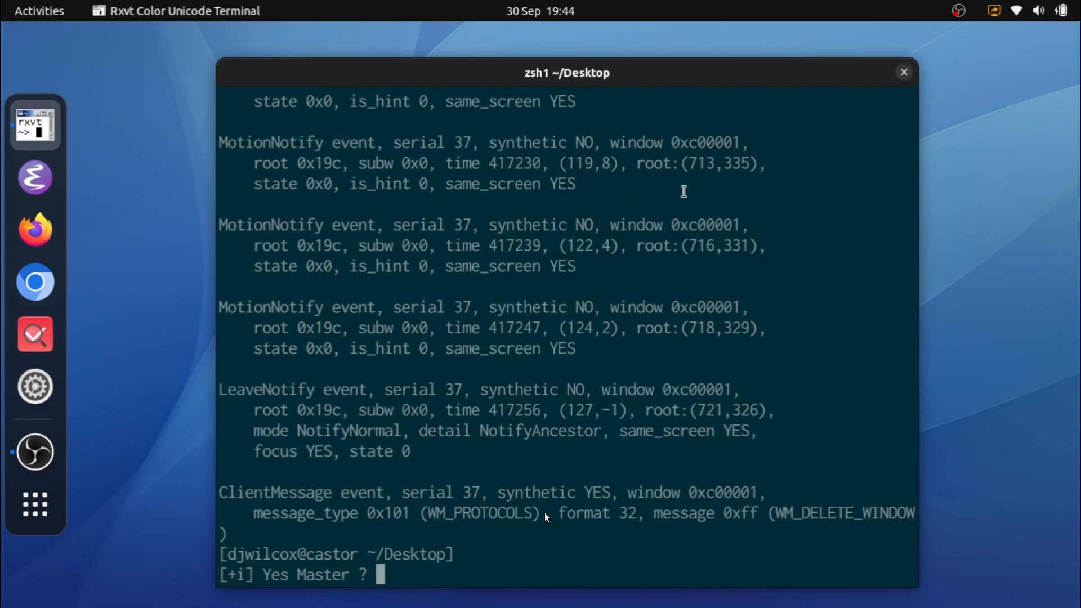
click(903, 74)
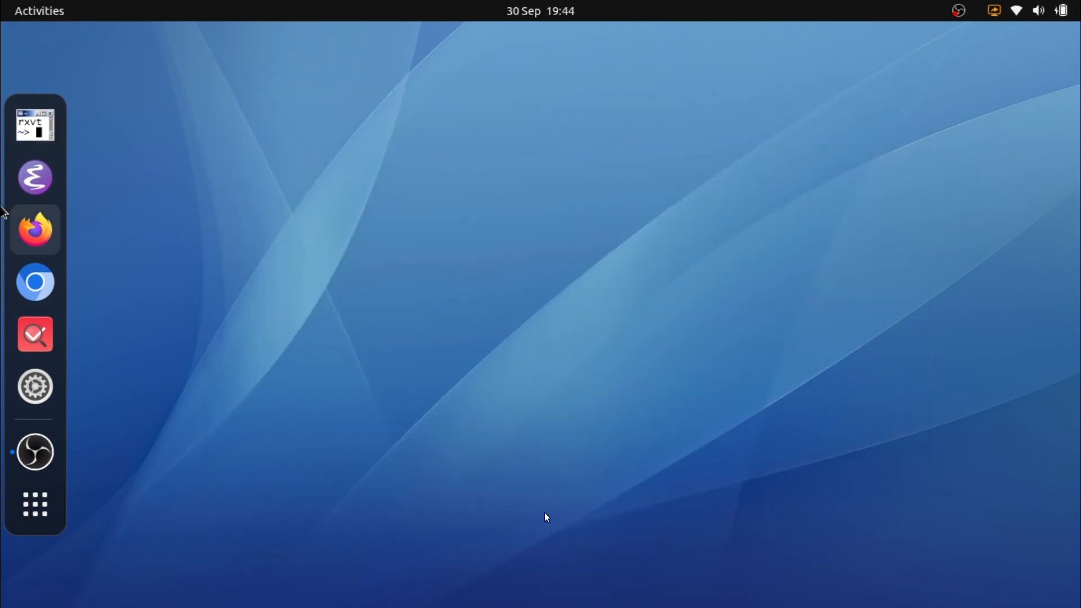
Step: Launch Emacs and open the ~/.config/xkb directory in Dired
click(34, 172)
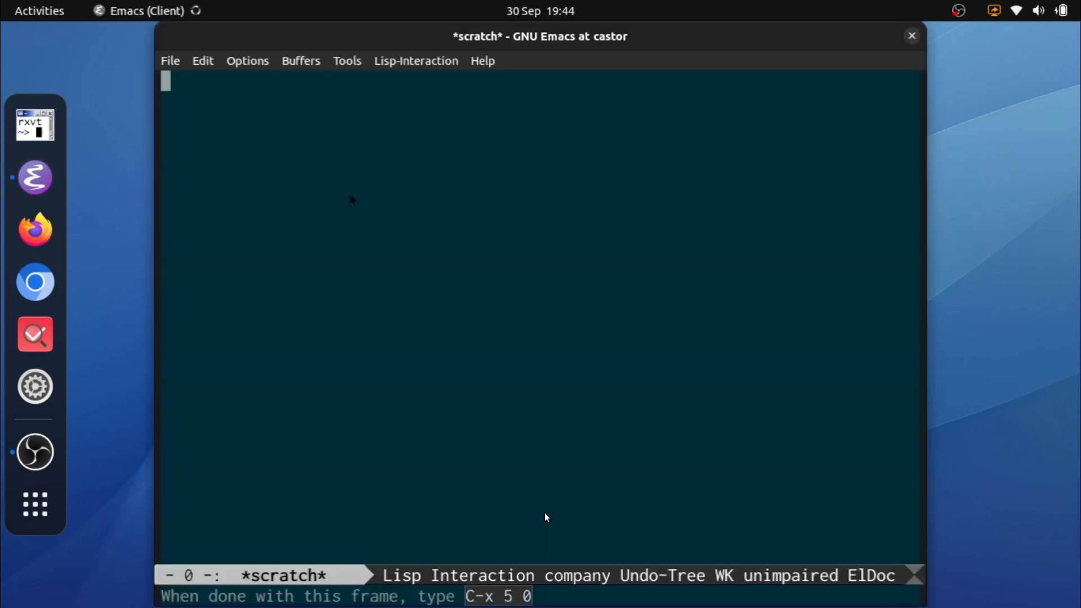
key(ctrl+x)
key(ctrl+f)
key(Return)
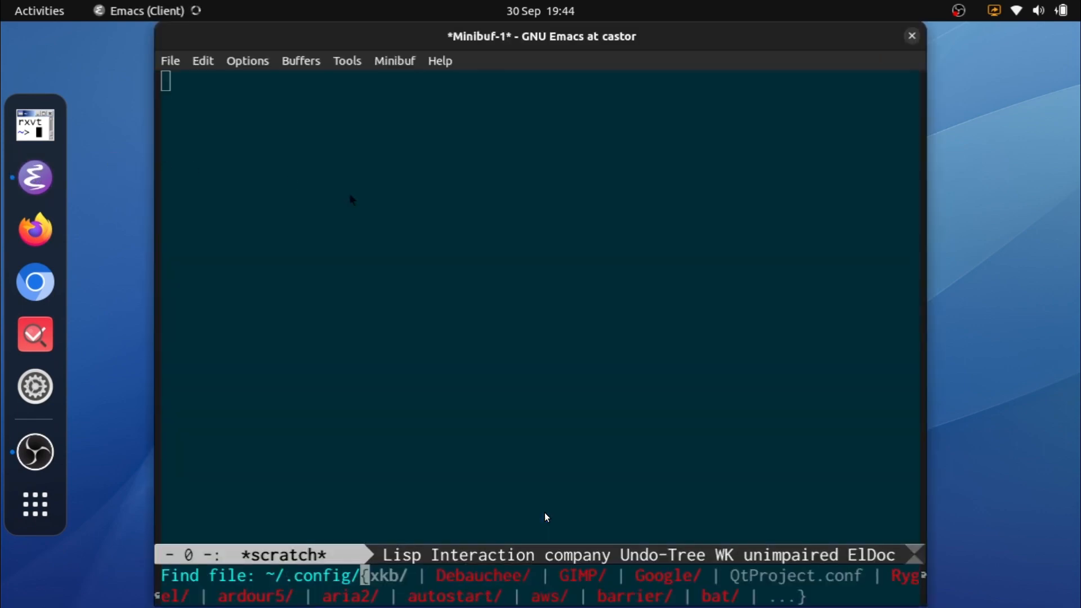
key(Return)
key(ctrl+d)
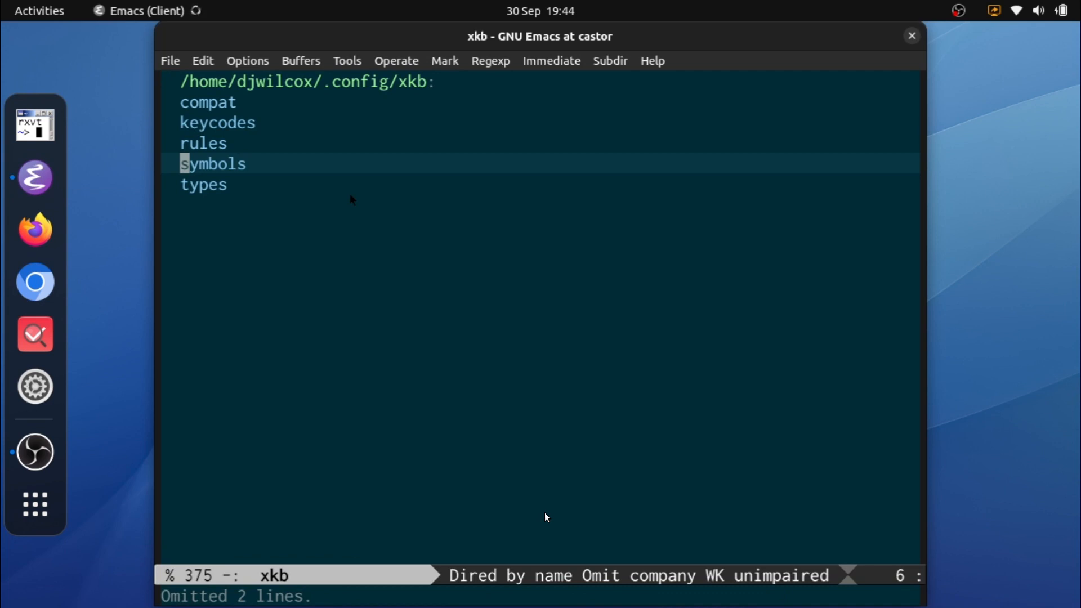
Step: Look inside the compat and keycodes subdirectories of ~/.config/xkb, returning to the parent listing with rules selected
key(Up)
key(Up)
key(Up)
key(Return)
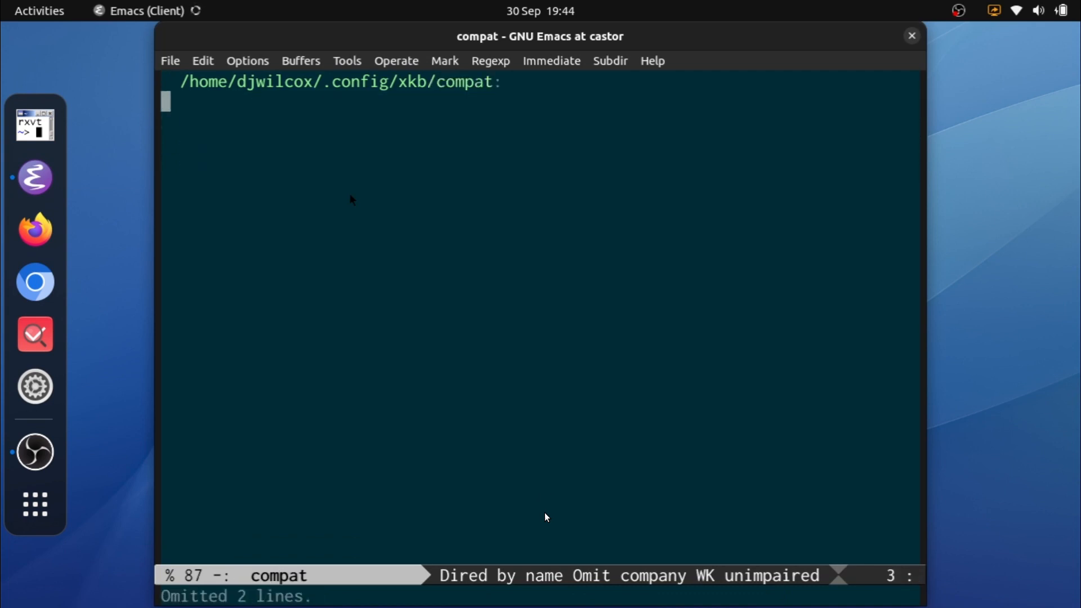
key(asciicircum)
key(Down)
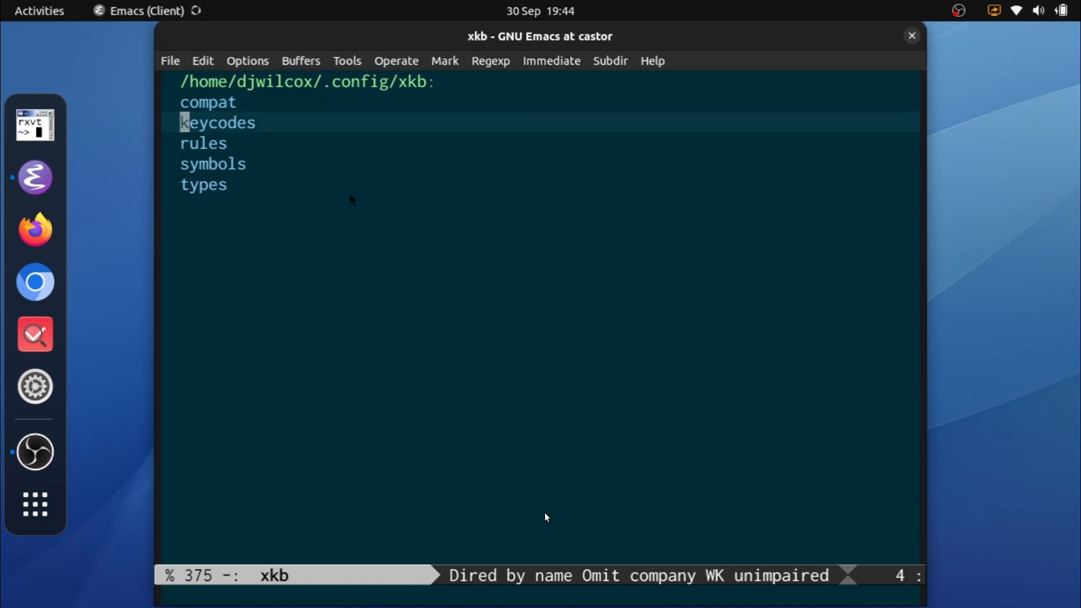
key(Return)
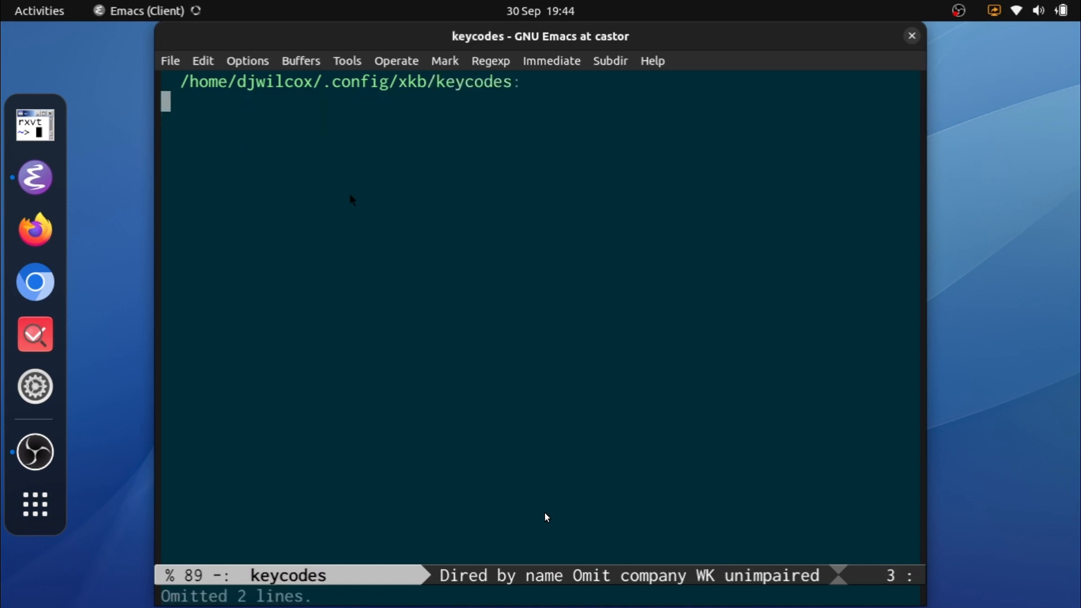
key(asciicircum)
key(Down)
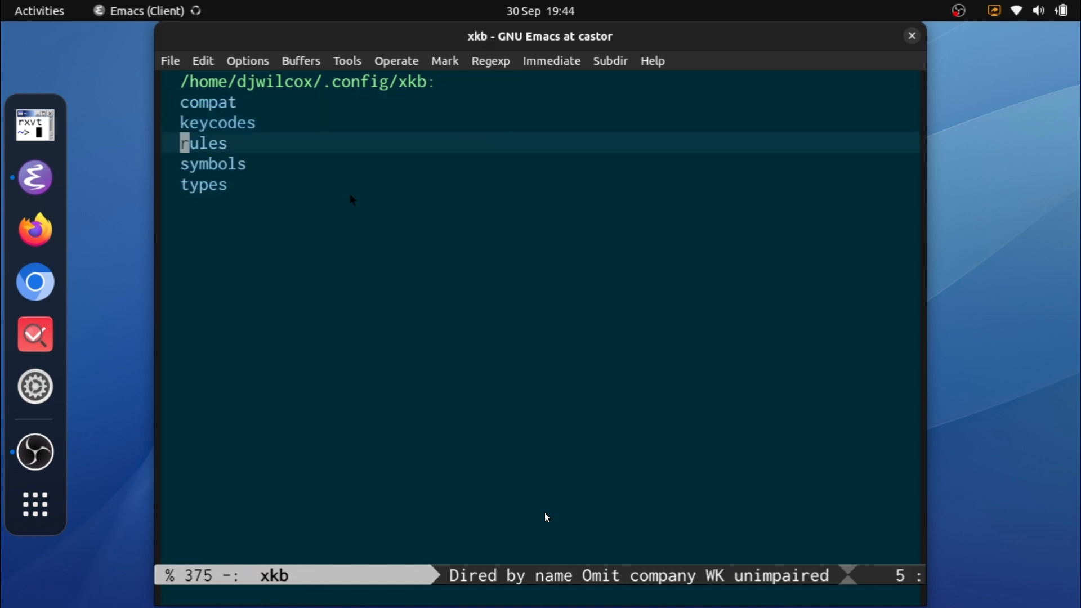
Step: Open the evdev file in the rules subdirectory
key(Return)
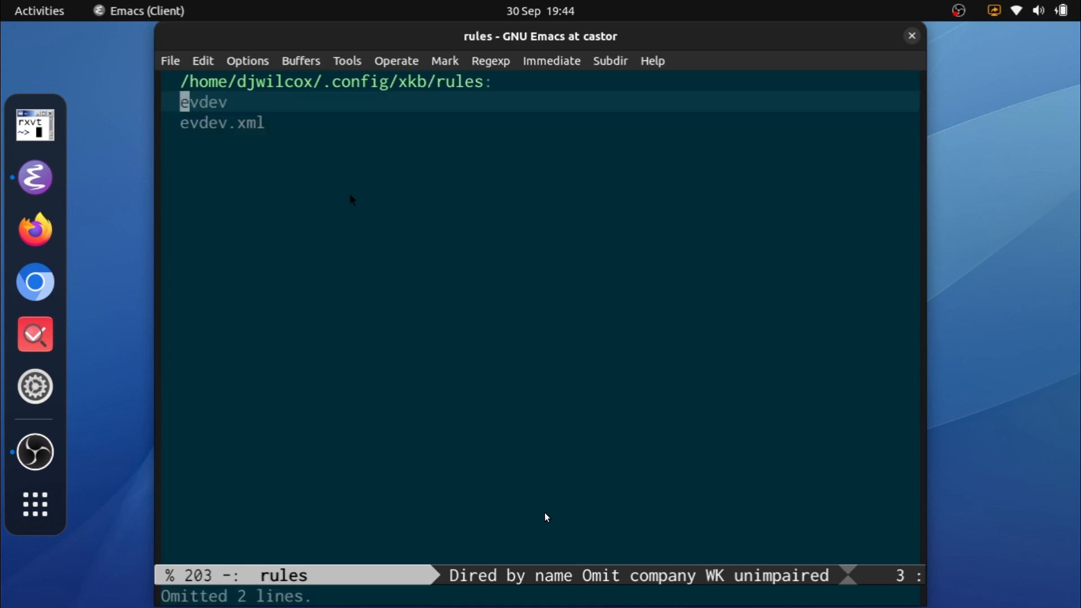
key(Down)
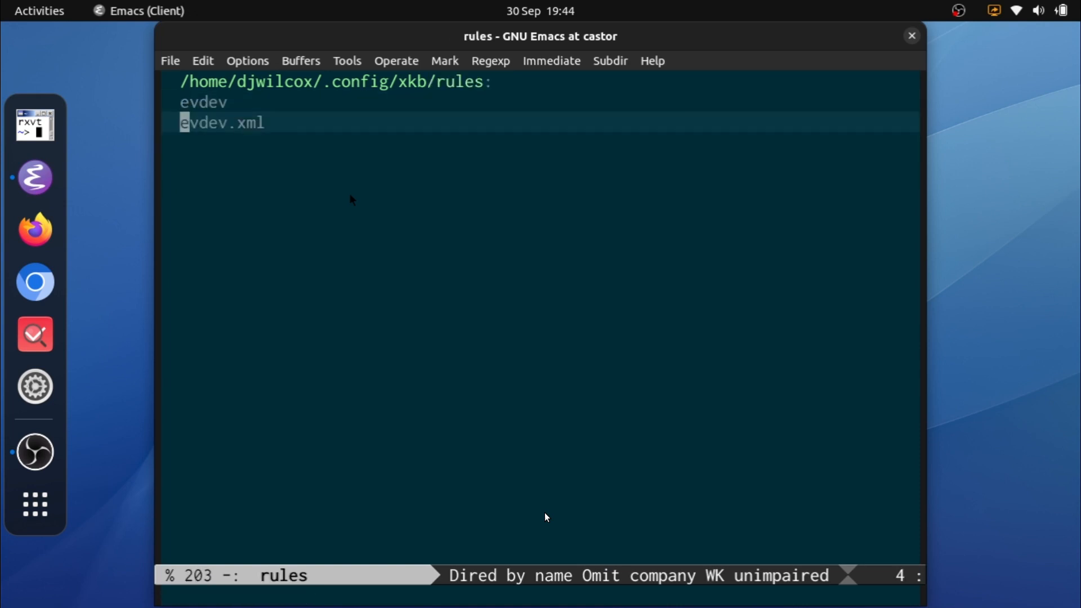
key(Up)
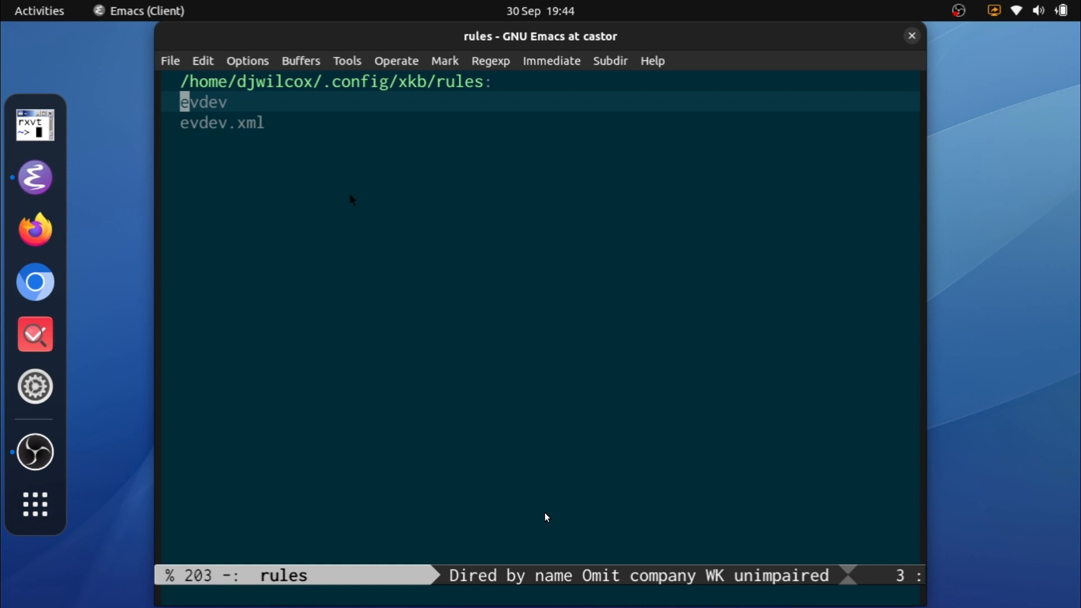
key(Return)
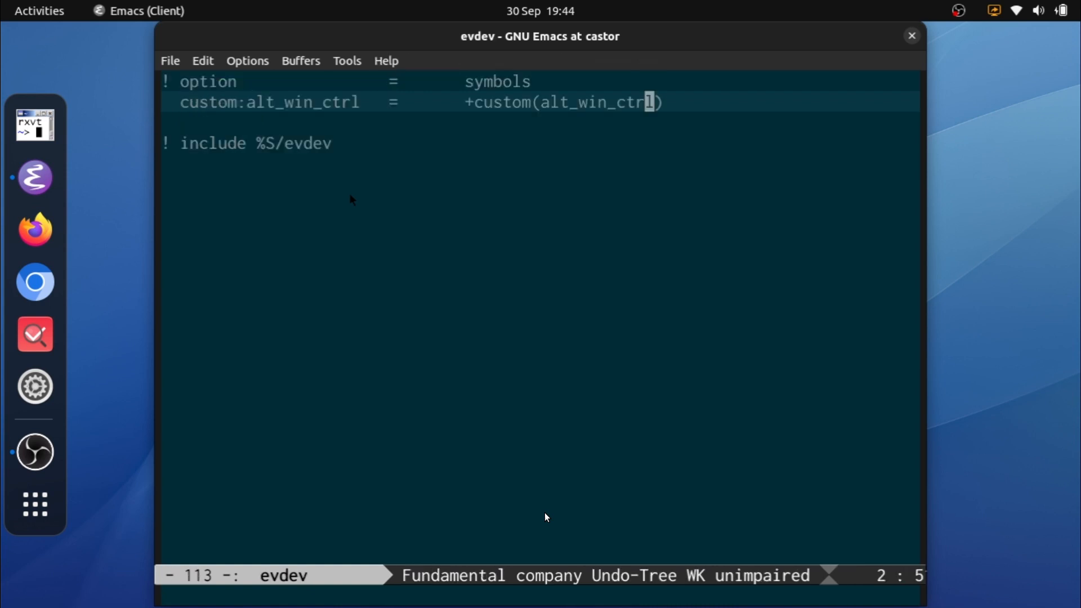
Step: Examine the custom:alt_win_ctrl option mapping and the include line in evdev, and close the file
key(0)
key(l)
key(l)
key(l)
key(l)
key(l)
key(l)
key(l)
key(l)
key(l)
key(l)
key(l)
key(l)
key(l)
key(l)
key(l)
key(l)
key(l)
key(l)
key(l)
key(l)
key(l)
key(l)
key(l)
key(l)
key(l)
key(l)
key(l)
key(l)
key(l)
key(l)
key(l)
key(l)
key(l)
key(l)
key(l)
key(l)
key(l)
key(l)
key(l)
key(l)
key(l)
key(l)
key(l)
key(l)
key(l)
key(l)
key(l)
key(l)
key(j)
key(j)
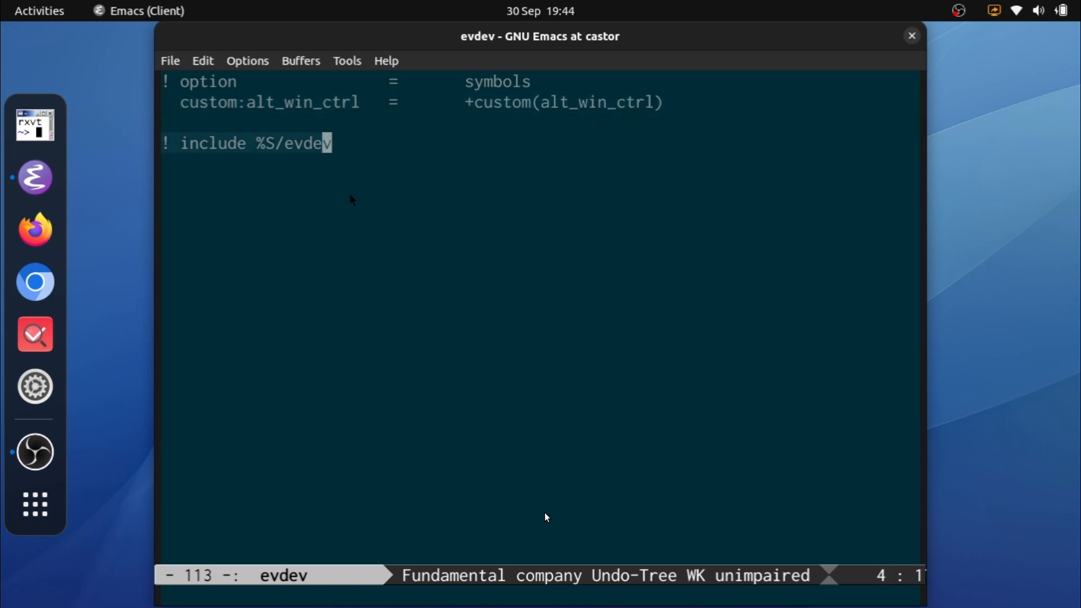
key(ctrl+x)
key(k)
key(Return)
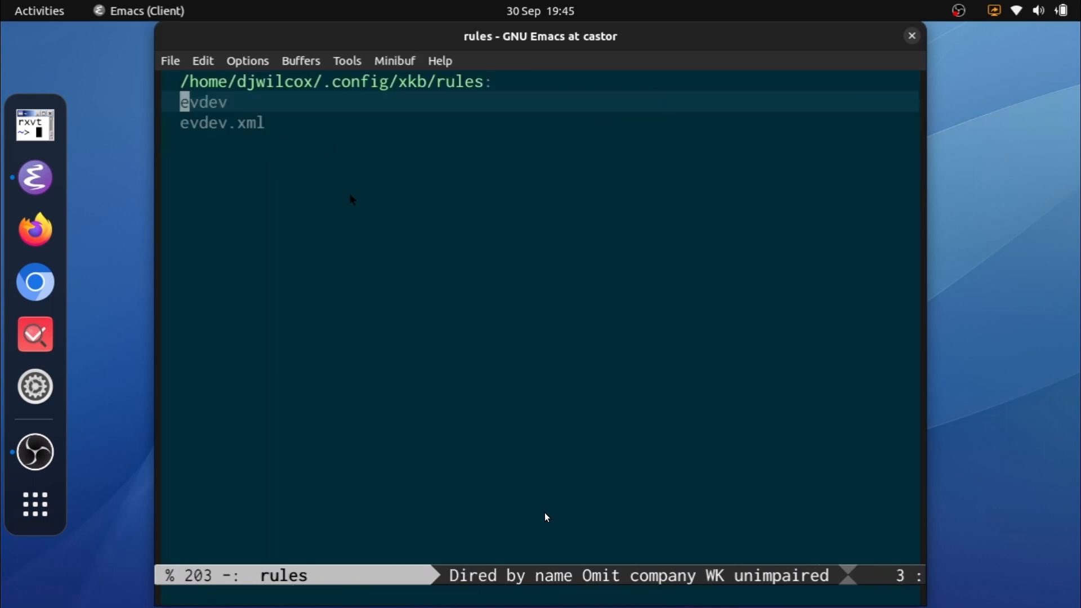
Step: Open evdev.xml in the rules directory and examine the gb layout's alt_win_ctrl variant definition
key(j)
key(Return)
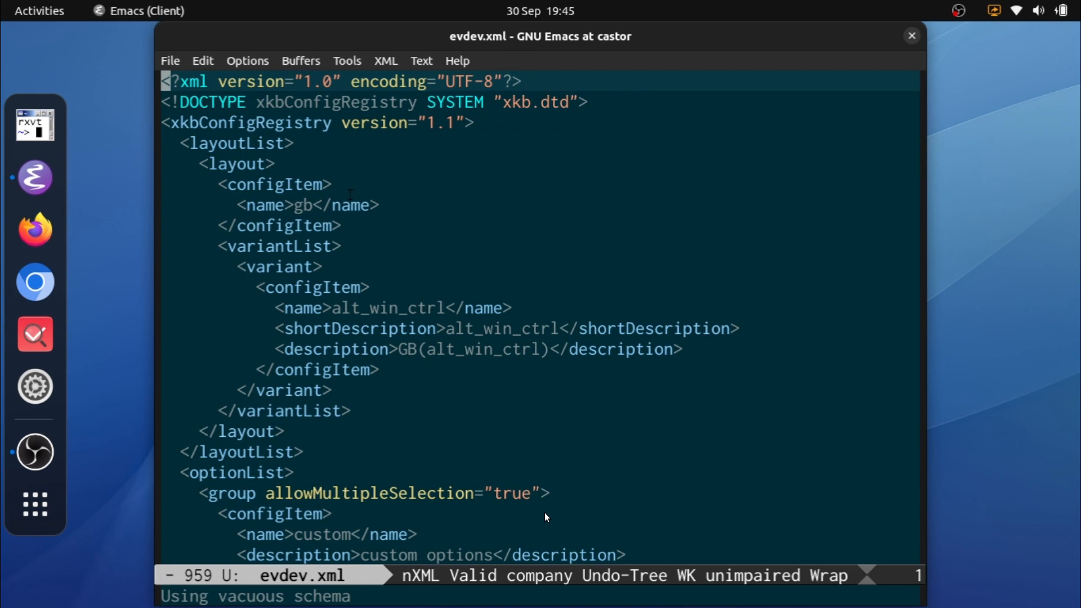
key(j)
key(j)
key(j)
key(j)
key(j)
key(j)
key(j)
key(j)
key(j)
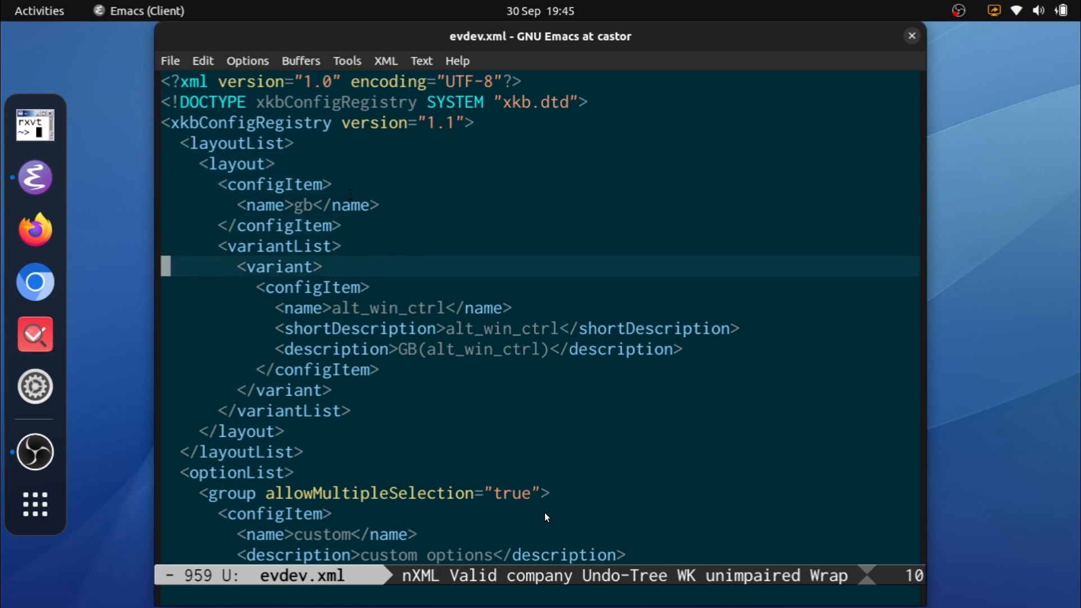
key(j)
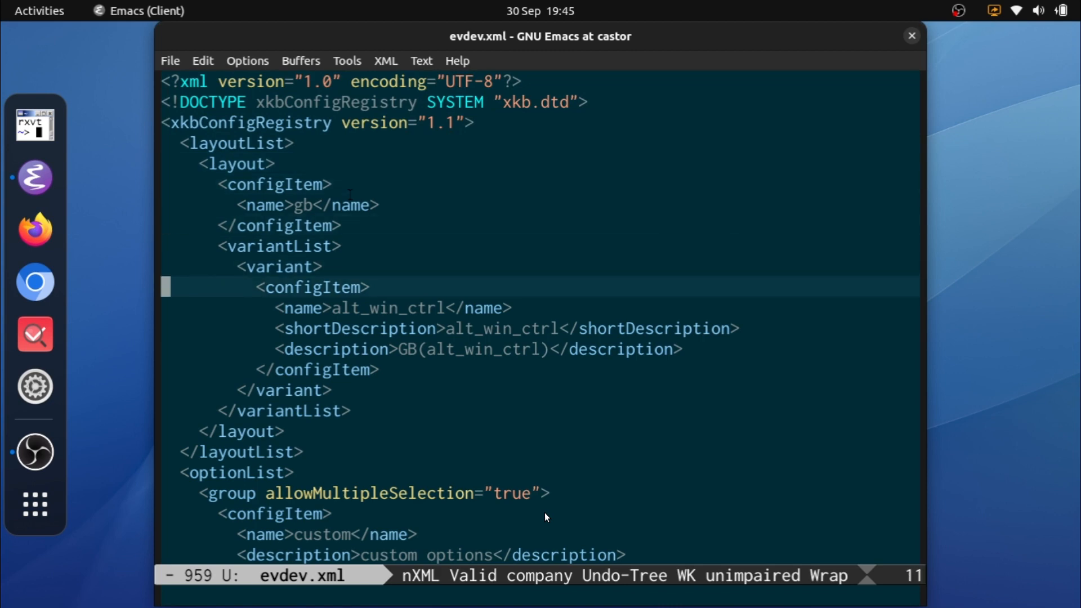
key(j)
key(j)
key(j)
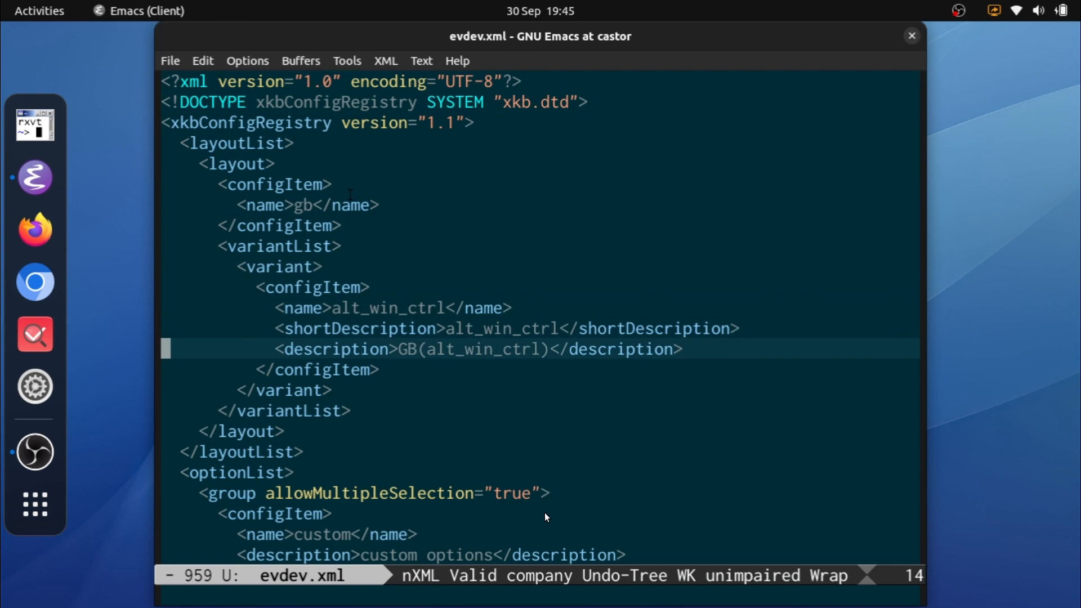
key(j)
key(j)
key(j)
key(j)
key(j)
key(j)
key(j)
key(j)
key(j)
key(j)
key(j)
key(j)
key(j)
key(j)
key(j)
key(j)
key(j)
key(k)
key(k)
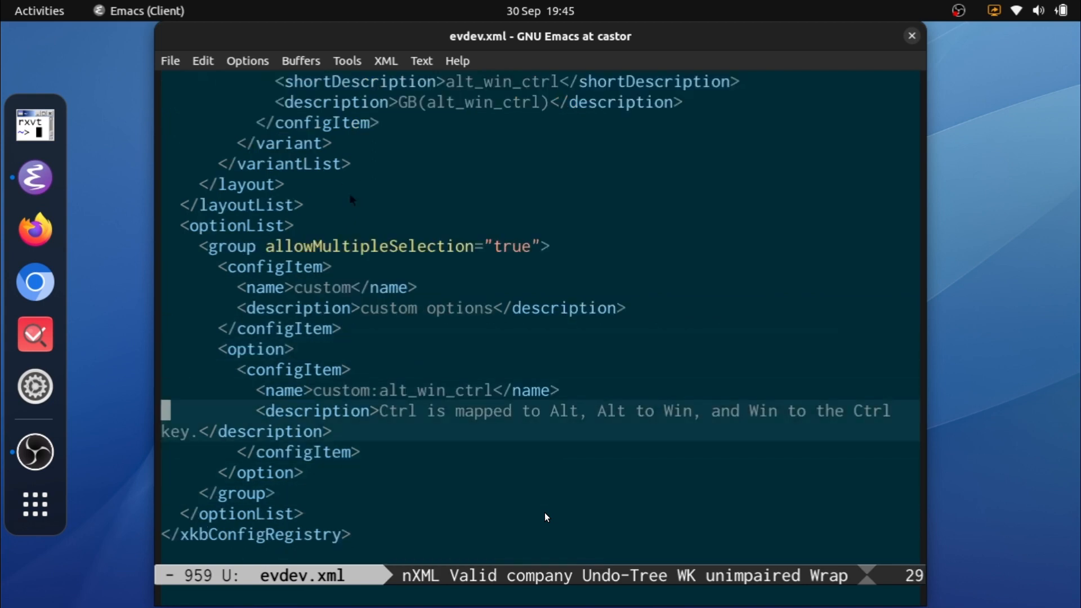
Step: Examine the custom option group and its option description in evdev.xml, close the file and return to the xkb directory
key(k)
key(k)
key(k)
key(k)
key(k)
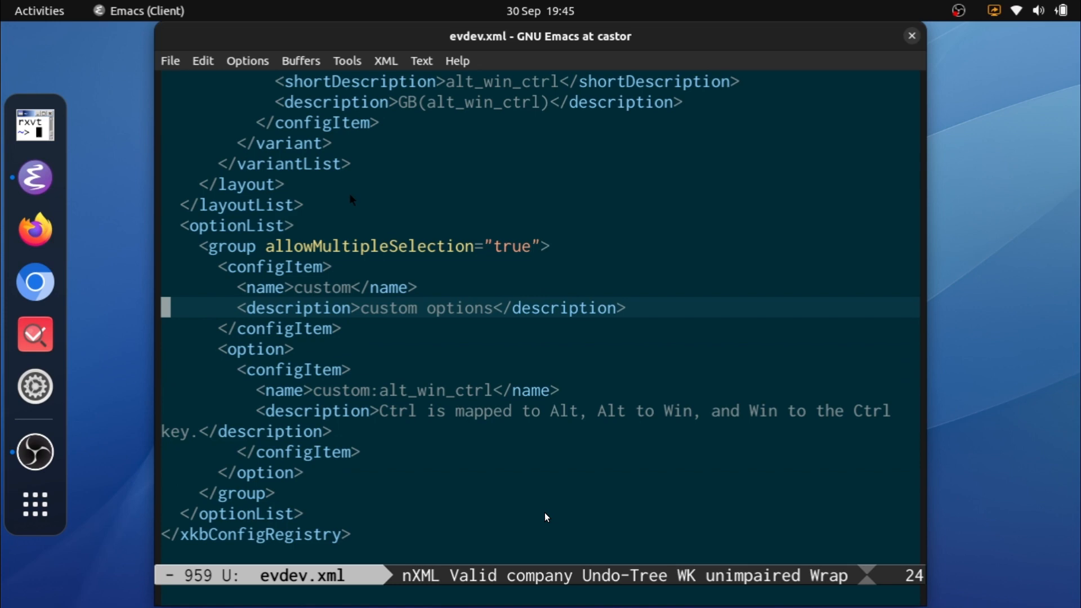
key(k)
key(k)
key(k)
key(j)
key(j)
key(j)
key(j)
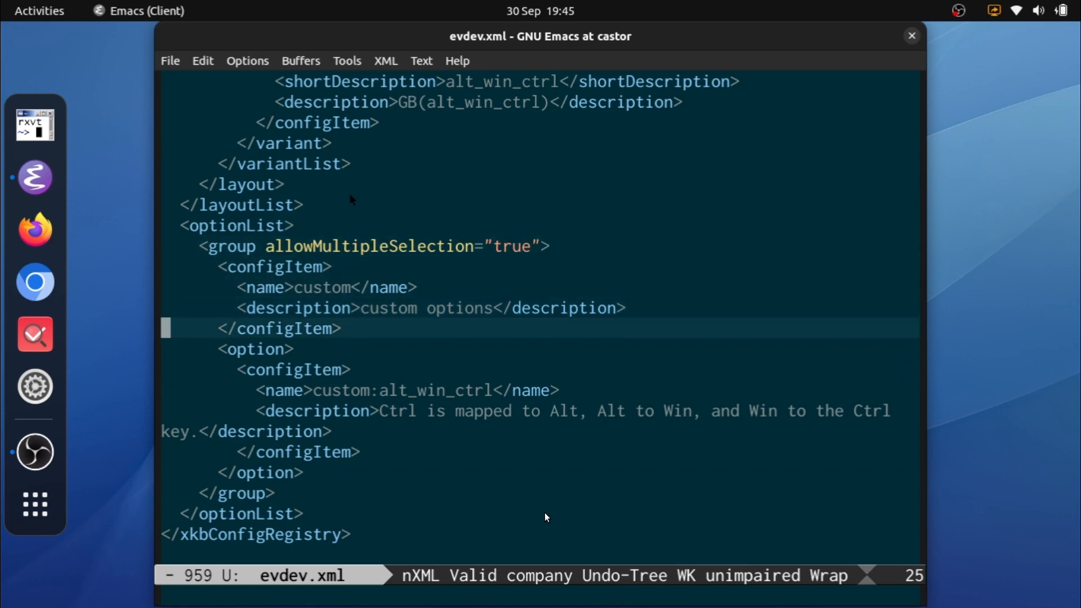
key(j)
key(j)
key(j)
key(j)
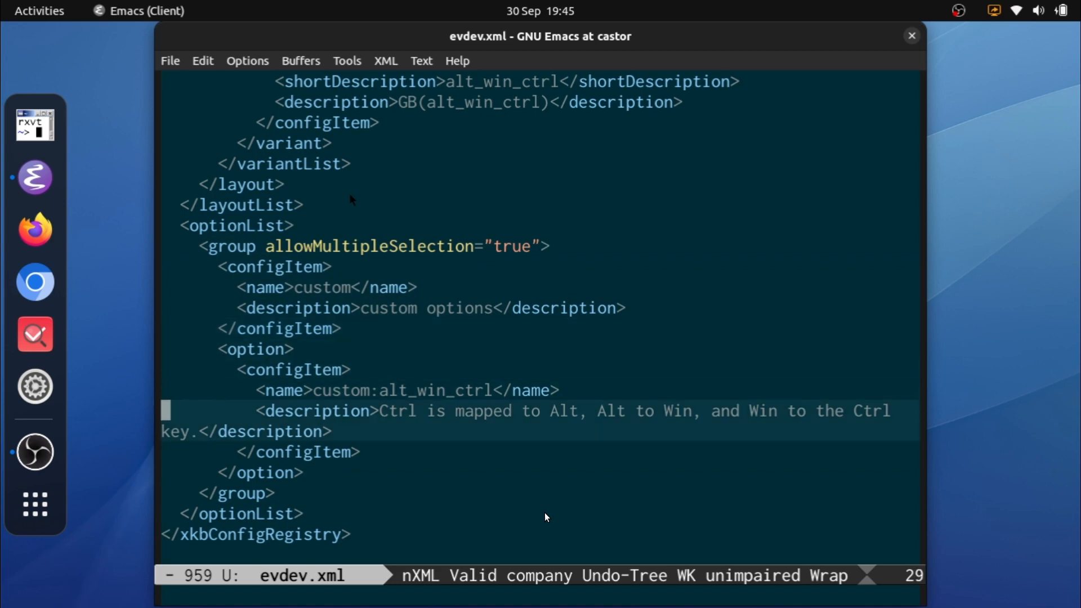
key(ctrl+x)
key(k)
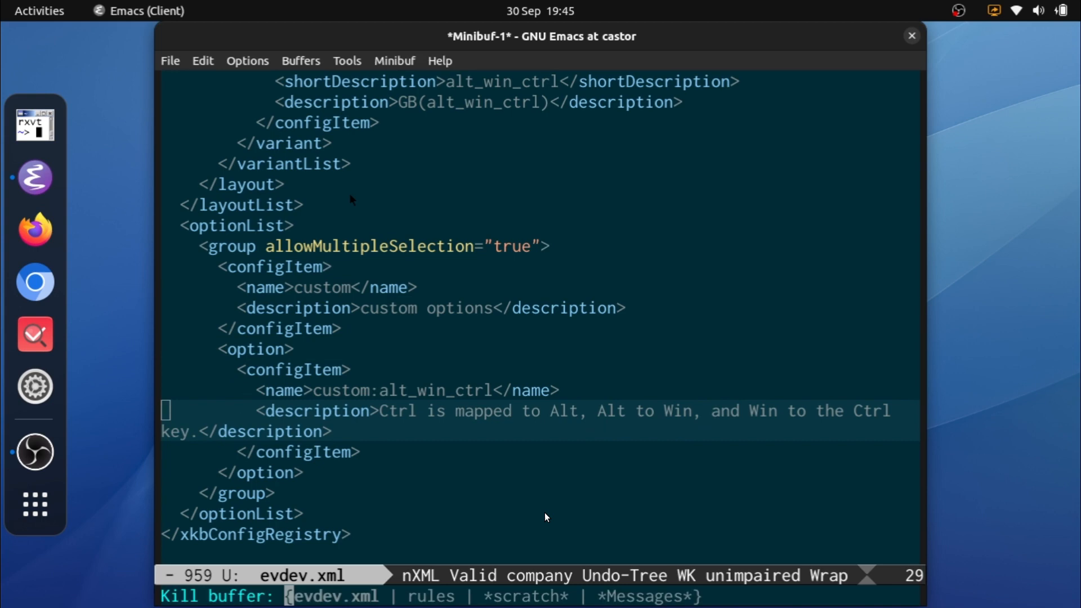
key(Return)
key(-)
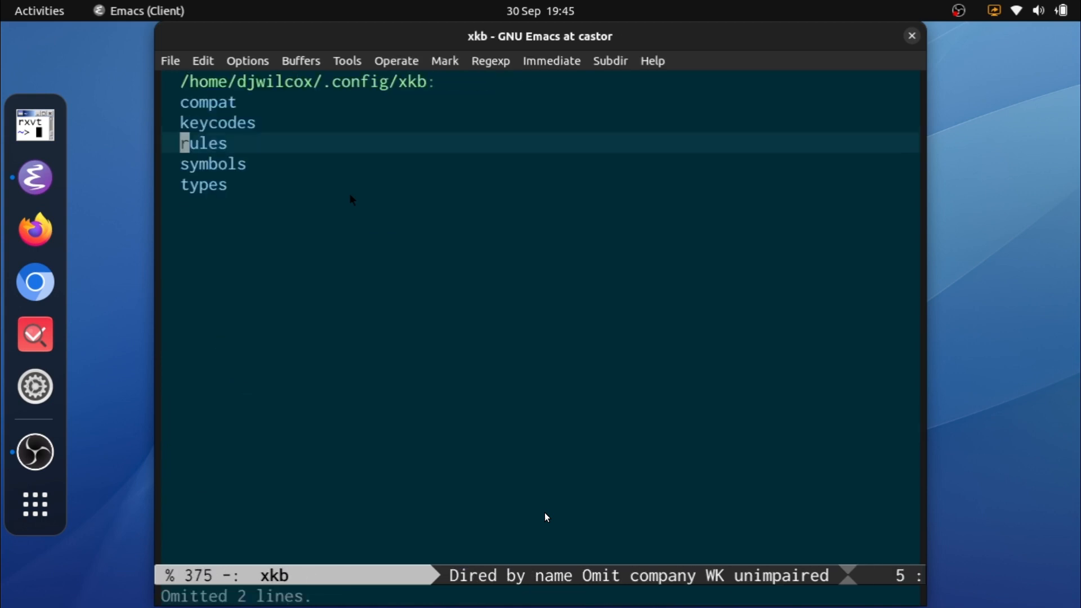
Step: Look inside the types subdirectory and return to the xkb directory listing
key(j)
key(j)
key(Return)
key(-)
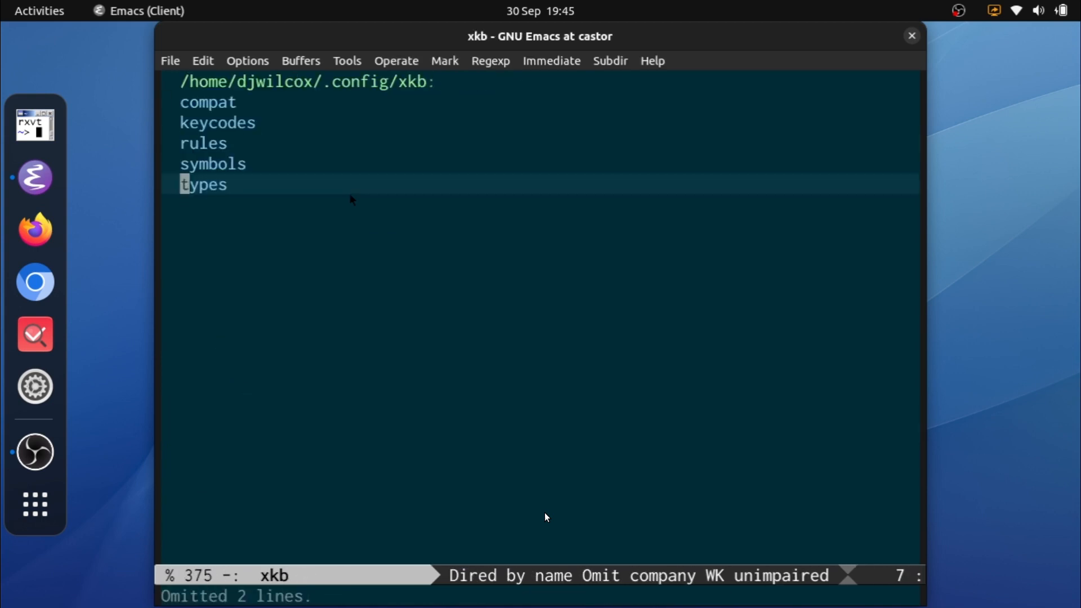
Step: Open the custom file in the symbols subdirectory and examine its modifier_keys header and xkb_symbols "alt_win_ctrl" line
key(k)
key(Return)
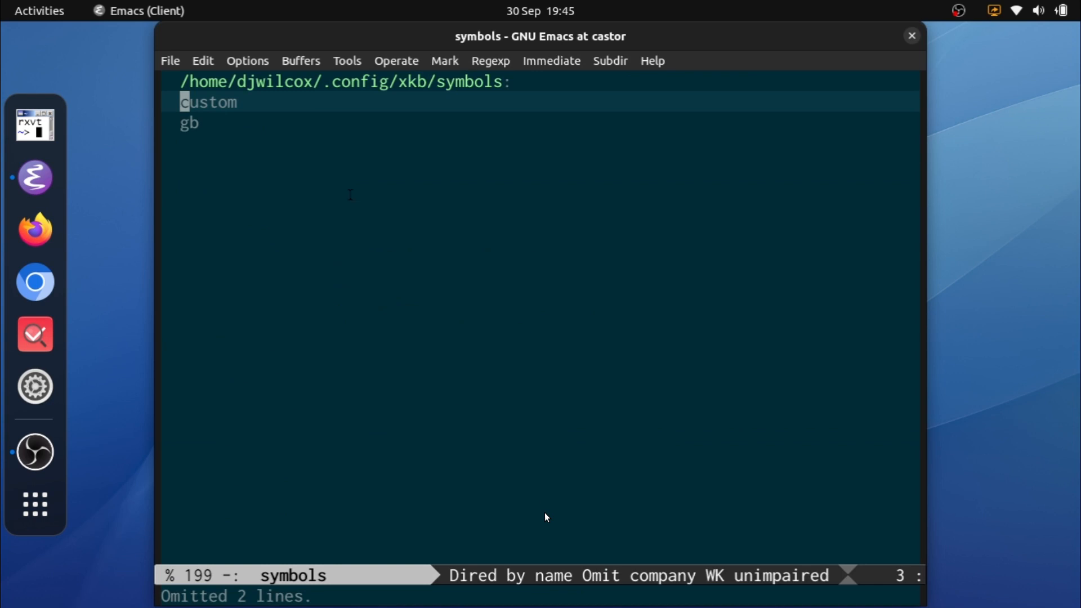
key(Return)
key(k)
key(k)
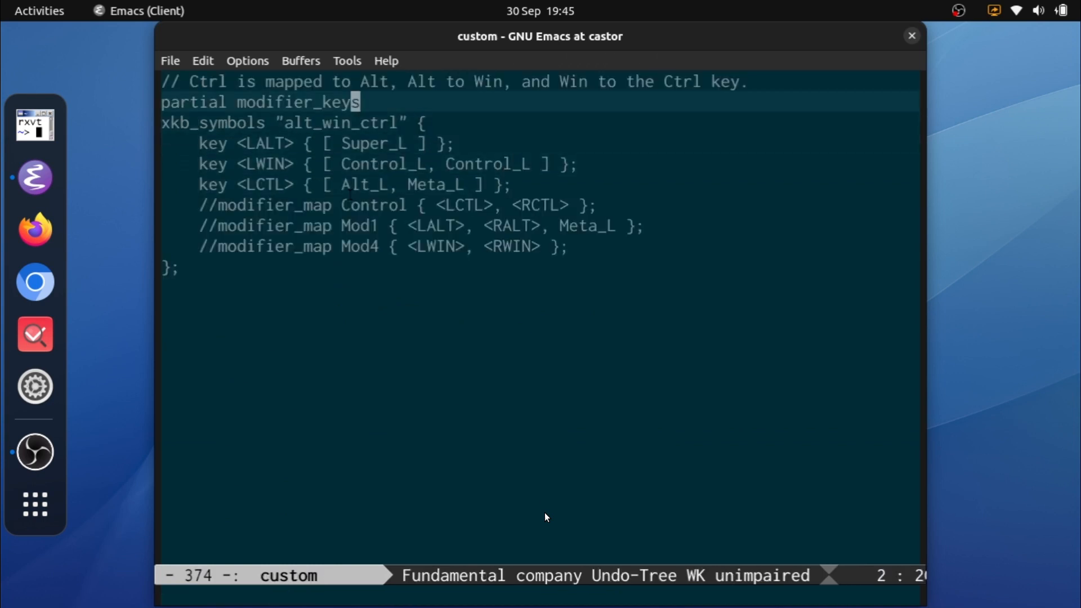
key(h)
key(0)
key(j)
key(l)
key(l)
key(l)
key(l)
key(l)
key(l)
key(l)
key(l)
key(l)
key(l)
key(l)
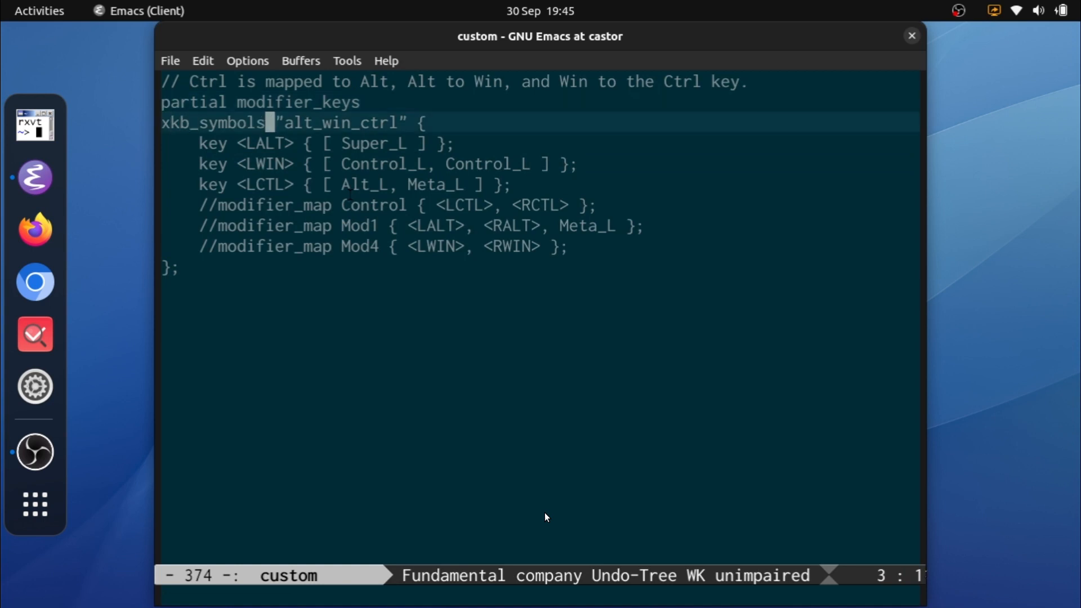
key(l)
key(l)
key(l)
key(l)
key(l)
key(l)
key(l)
key(l)
key(l)
key(l)
key(l)
key(l)
key(l)
Step: Delete the three commented-out modifier_map lines from the custom symbols file and save it
key(0)
key(j)
key(j)
key(j)
key(j)
key(shift+v)
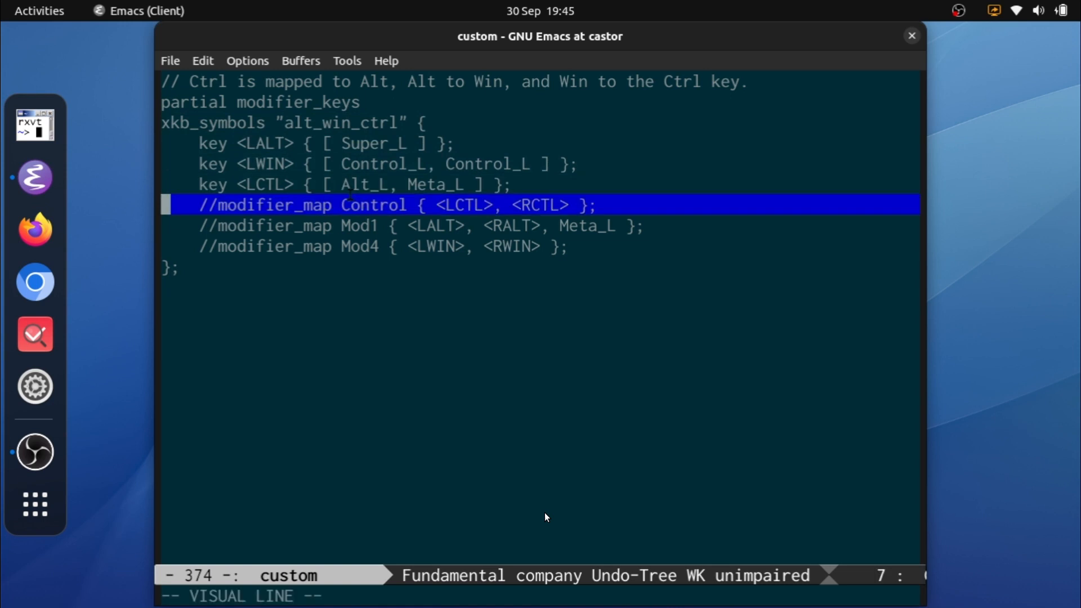
key(j)
key(j)
key(d)
key(ctrl+x)
key(ctrl+s)
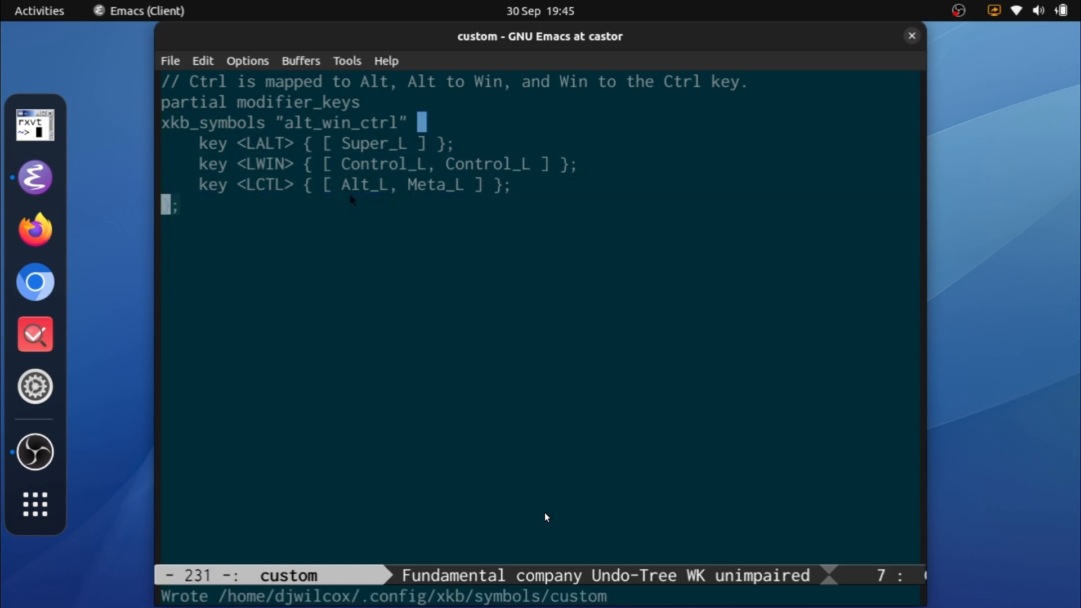
Step: Review the LALT, LWIN and LCTL key mappings in the custom symbols file and close it
key(k)
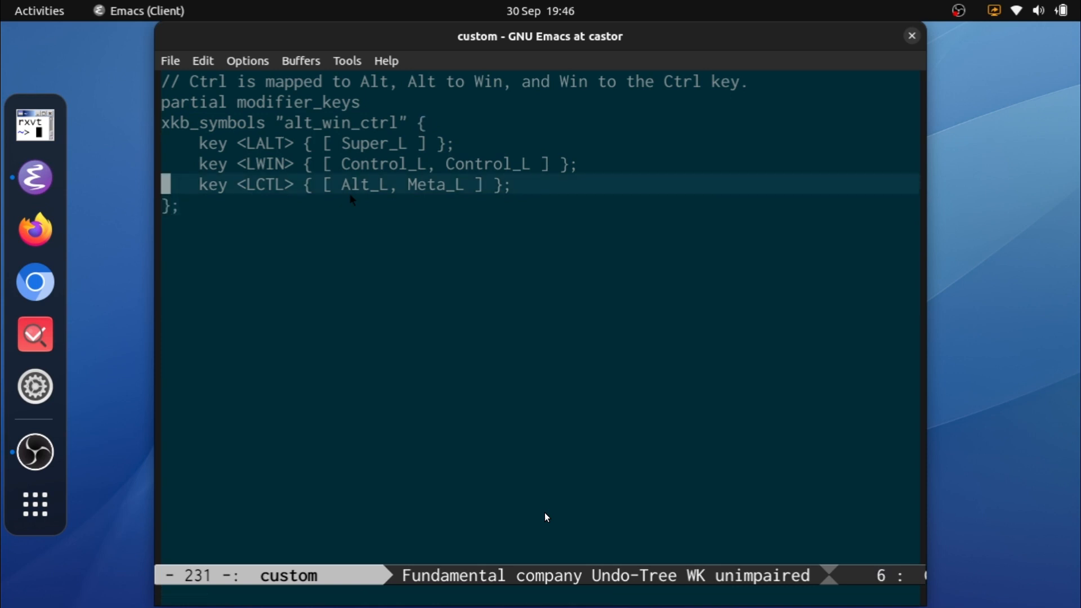
key(k)
key(k)
key(k)
key(k)
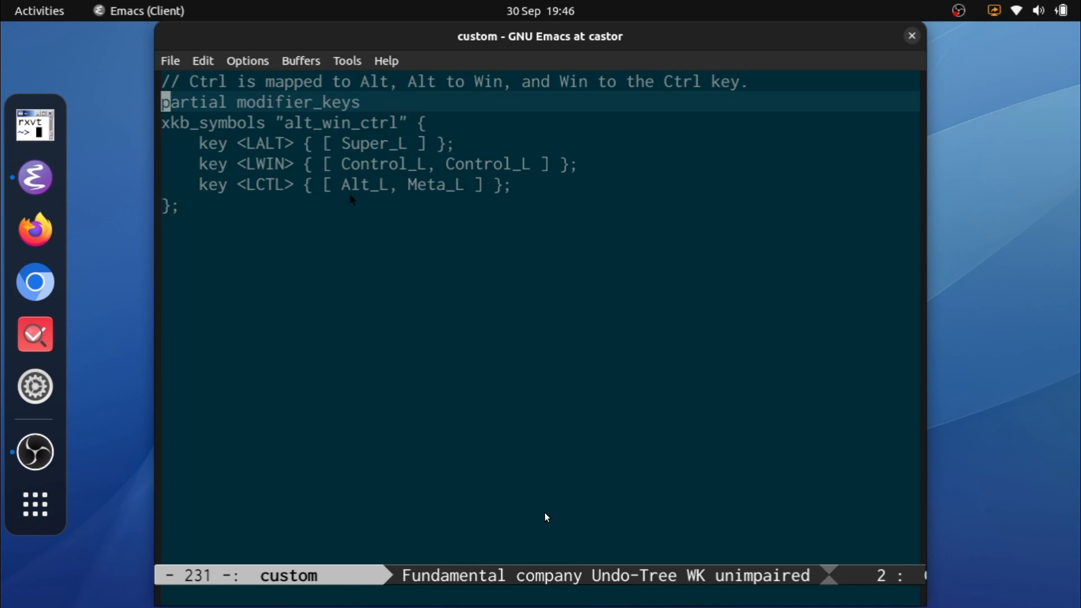
key(j)
key(j)
key(j)
key(j)
key(ctrl+x)
key(k)
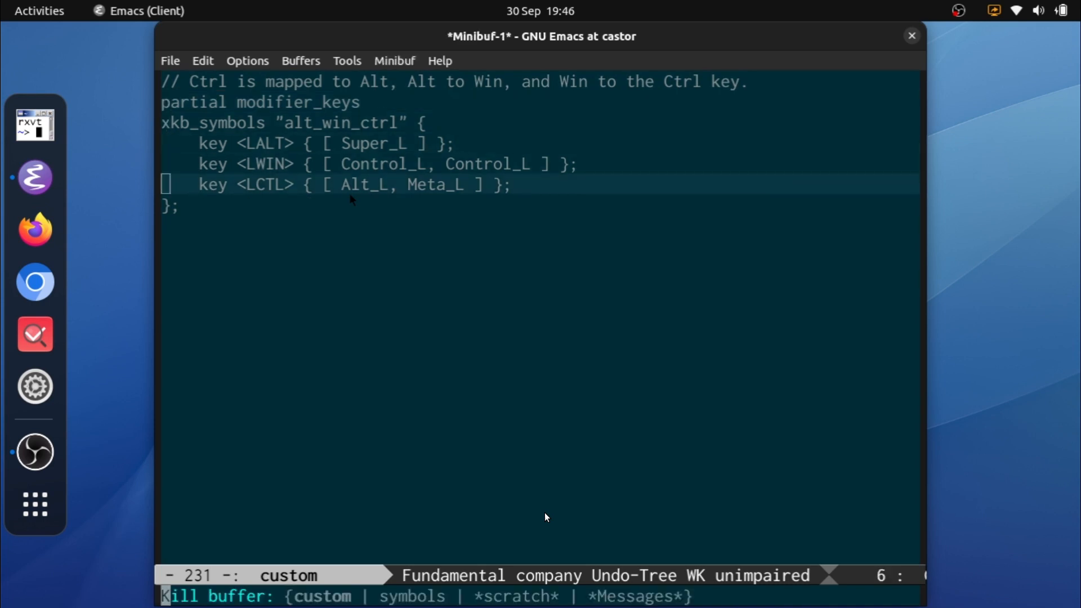
key(Return)
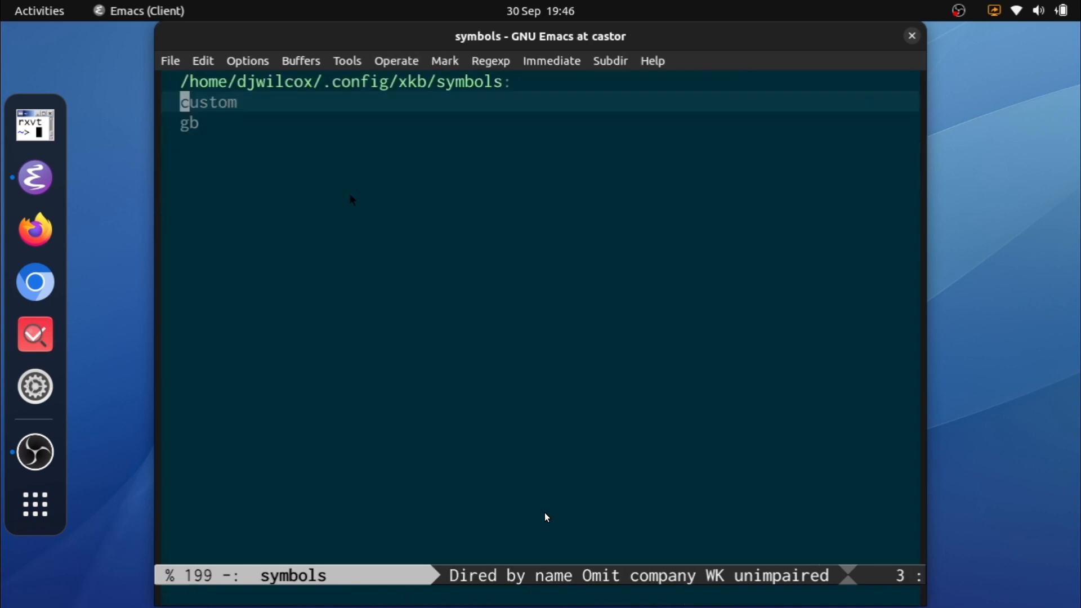
Step: Open the gb symbols file and examine its xkb_symbols "alt_win_ctrl" line, the comment and the include line
key(j)
key(Return)
key(j)
key(w)
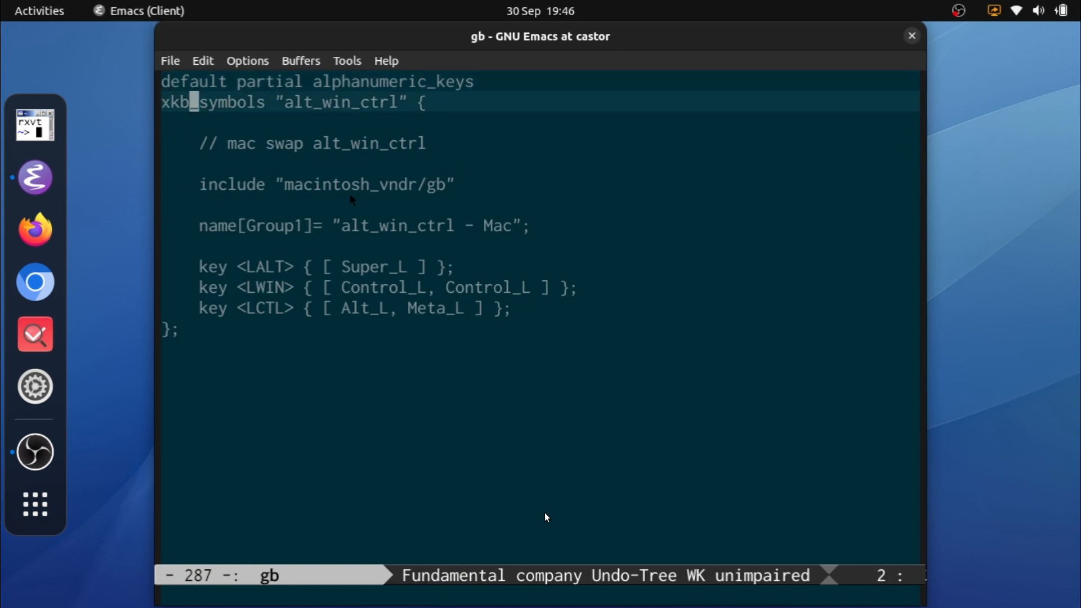
key(w)
key(w)
key(w)
key(e)
key(w)
key(w)
key(e)
key(j)
key(j)
key(j)
key(j)
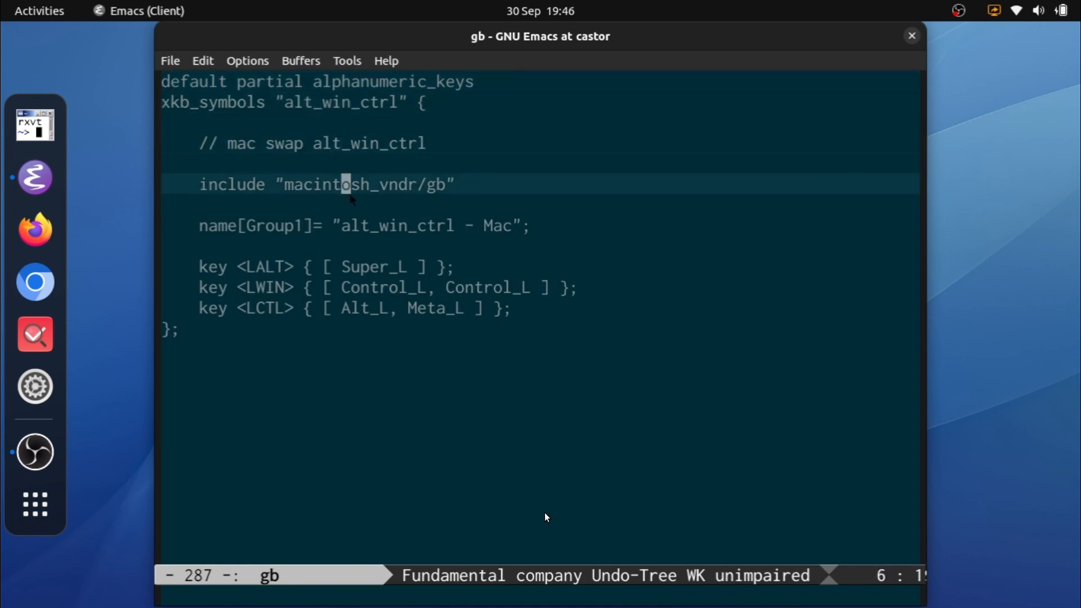
Step: Examine the macintosh_vndr/gb include, the Group1 name and the start of the key mappings in the gb file
key(h)
key(h)
key(h)
key(h)
key(h)
key(h)
key(h)
key(h)
key(h)
key(h)
key(h)
key(h)
key(h)
key(h)
key(l)
key(l)
key(l)
key(l)
key(l)
key(l)
key(l)
key(l)
key(l)
key(l)
key(l)
key(l)
key(l)
key(l)
key(l)
key(l)
key(l)
key(l)
key(l)
key(l)
key(j)
key(j)
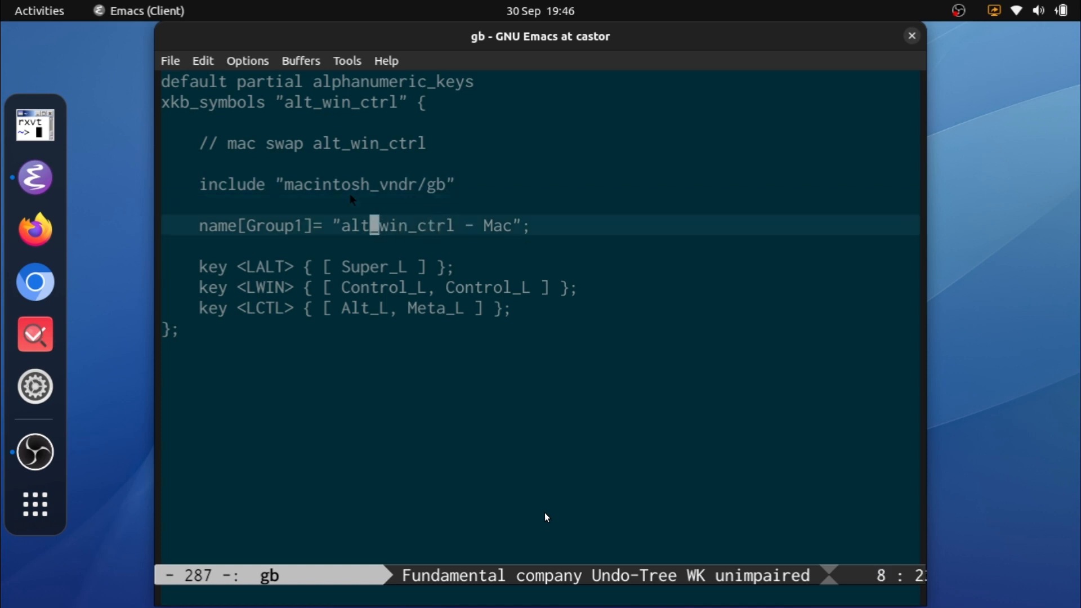
key(h)
key(h)
key(h)
key(h)
key(h)
key(h)
key(l)
key(l)
key(l)
key(l)
key(j)
key(j)
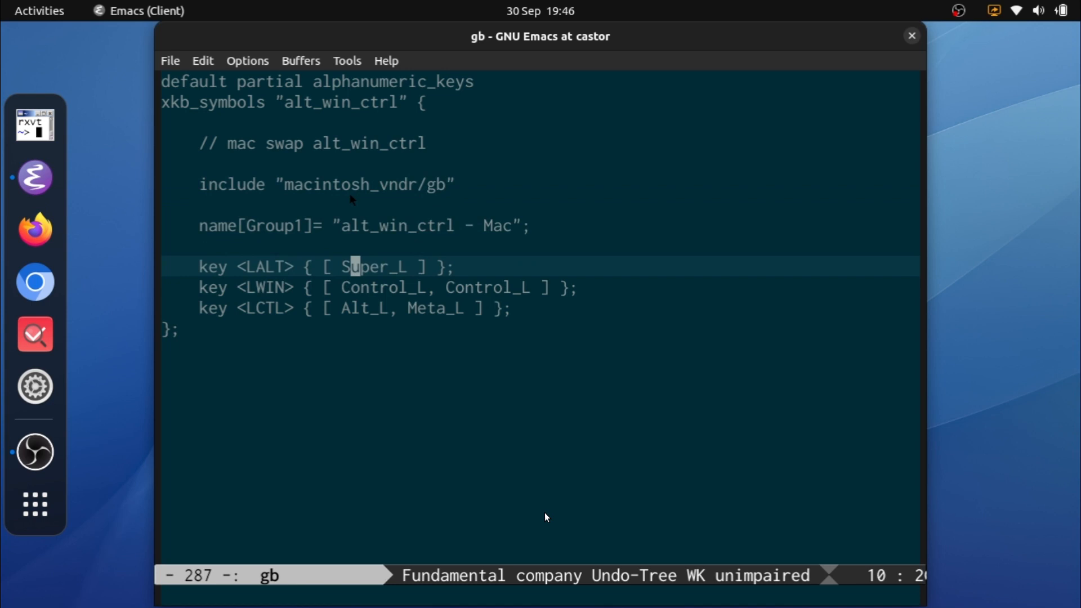
Step: Search for GNOME Tweaks and launch it
key(super)
text(twel)
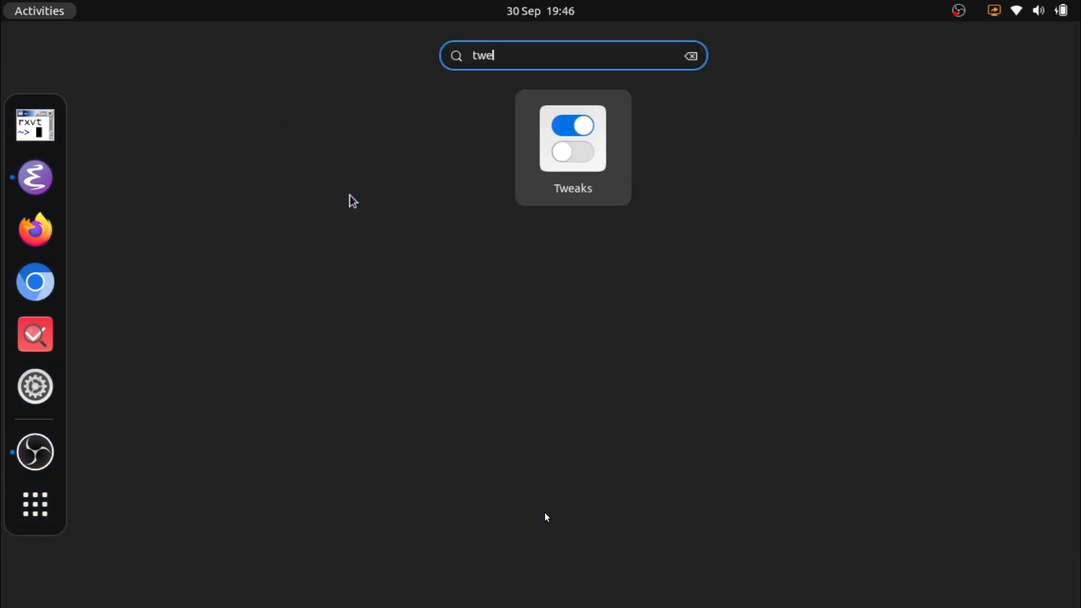
key(Escape)
key(Escape)
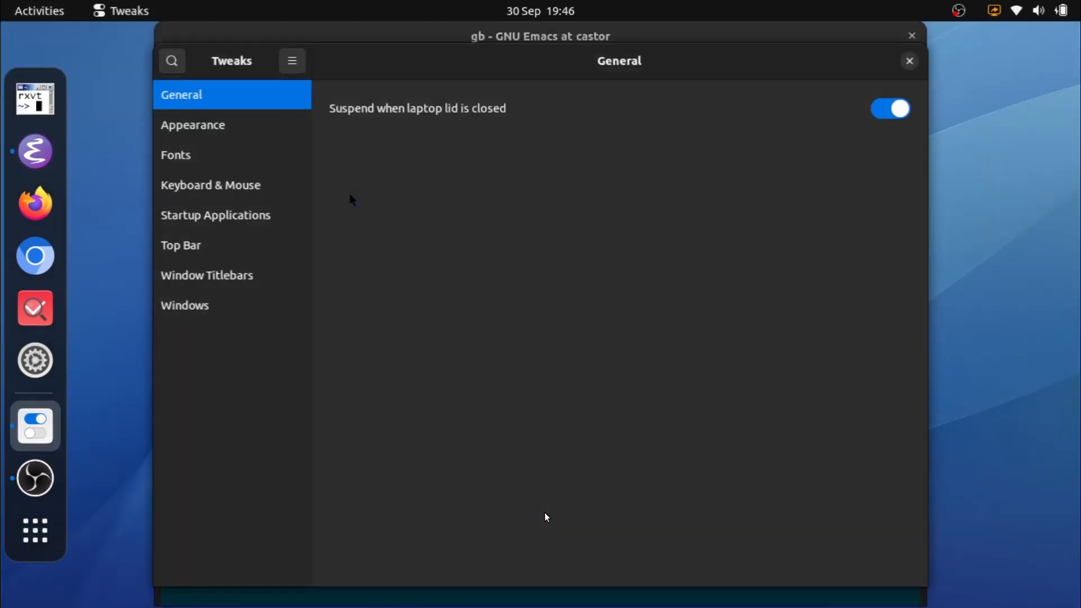
Step: Open the Additional Layout Options in the Keyboard & Mouse settings and expand the custom options group
click(212, 190)
click(782, 235)
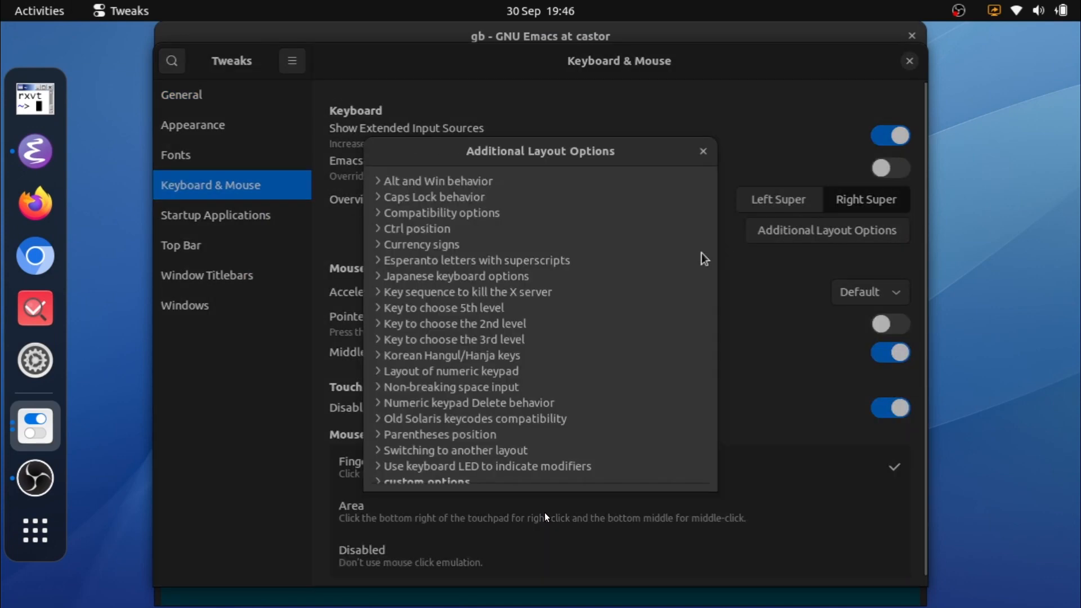
scroll(549, 222, down, 2)
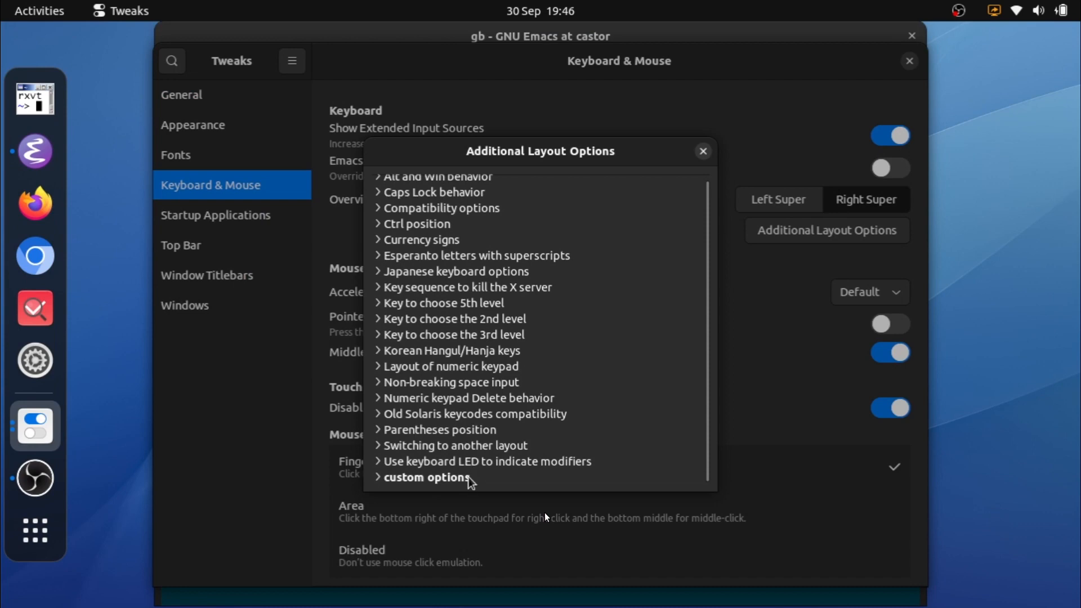
click(378, 477)
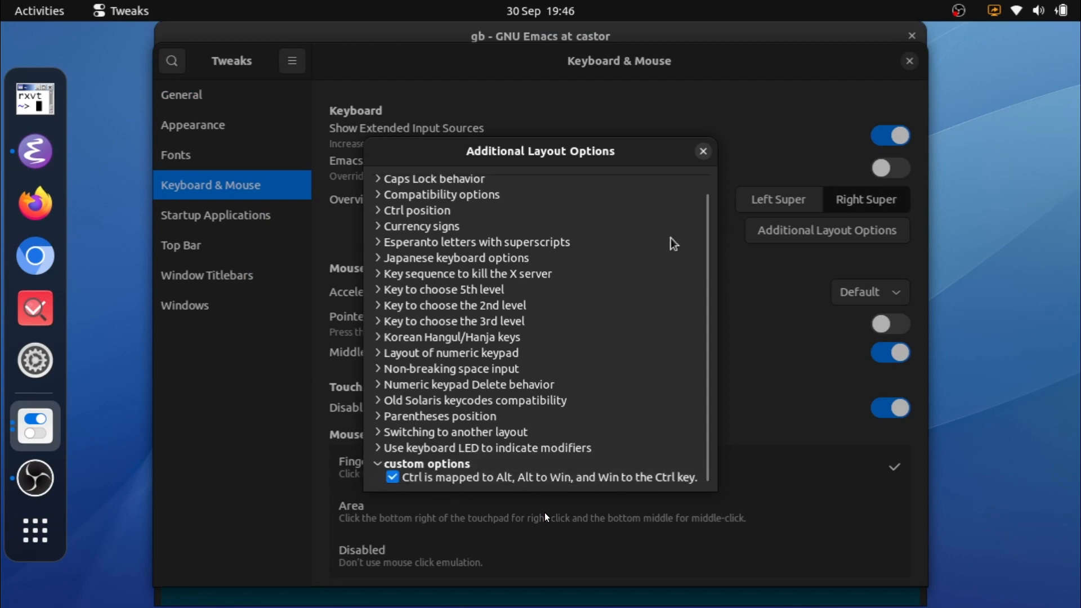
Step: Close the Additional Layout Options dialog, the Tweaks window and the Emacs window showing the gb file
click(702, 153)
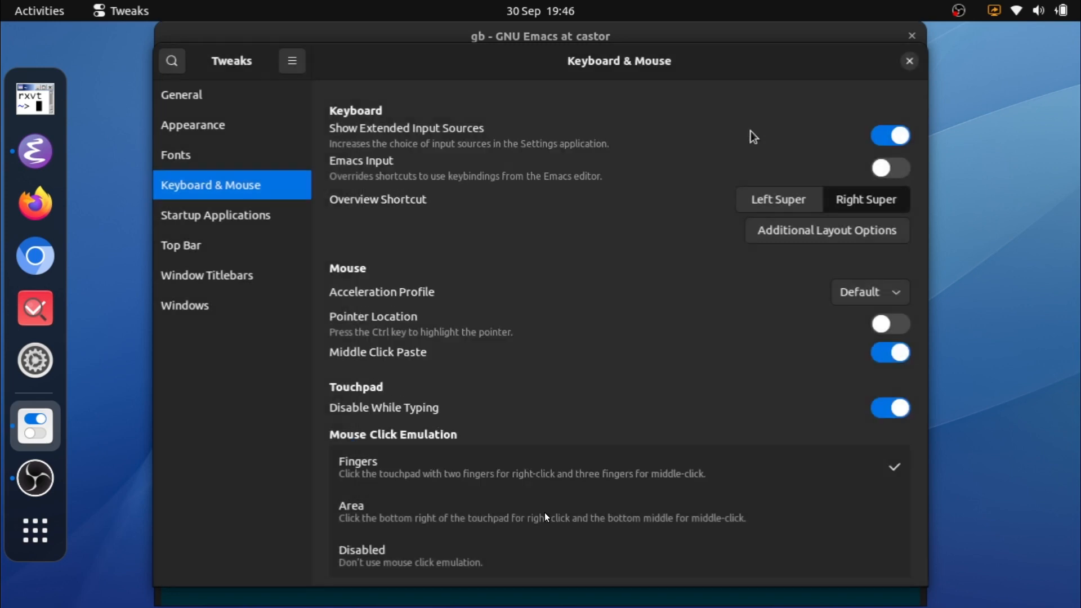
click(909, 63)
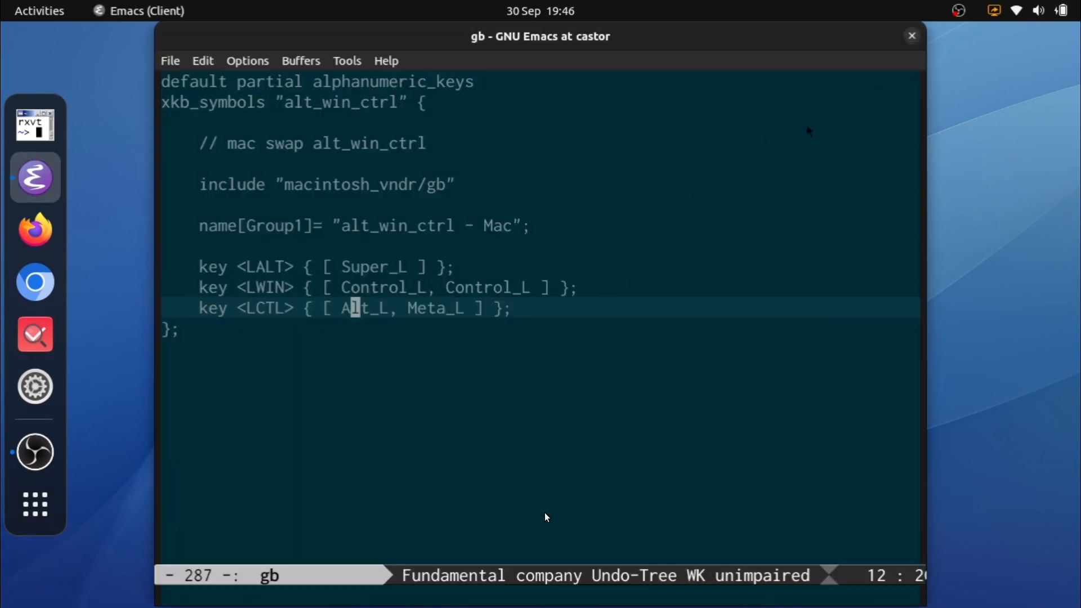
click(912, 36)
Step: Open a terminal and list the contents of the system directory /usr/share/X11/xkb
click(52, 136)
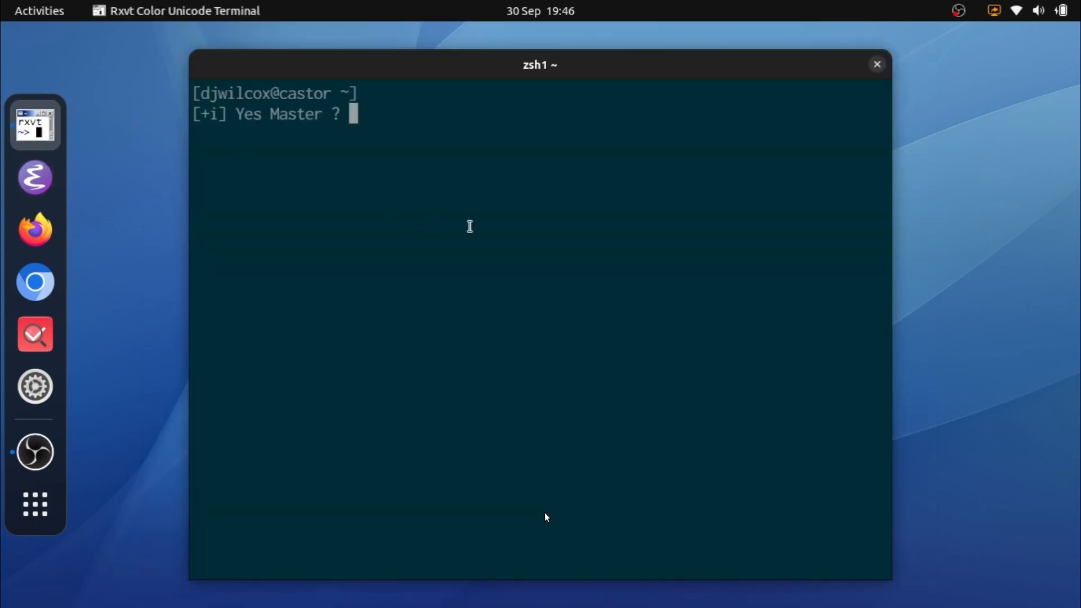
text(ls /u)
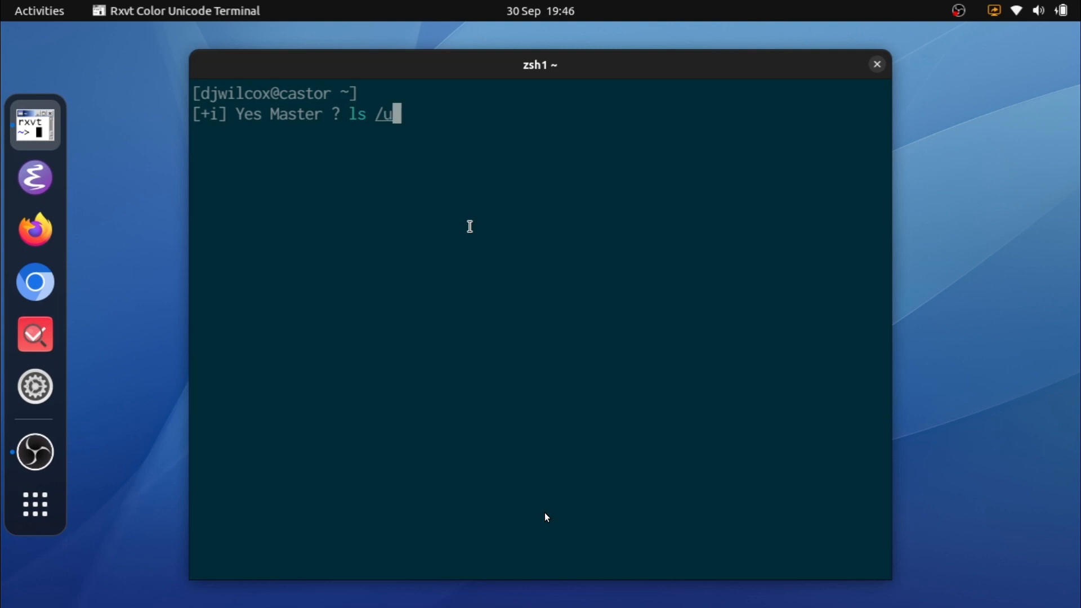
text(sr/share/X)
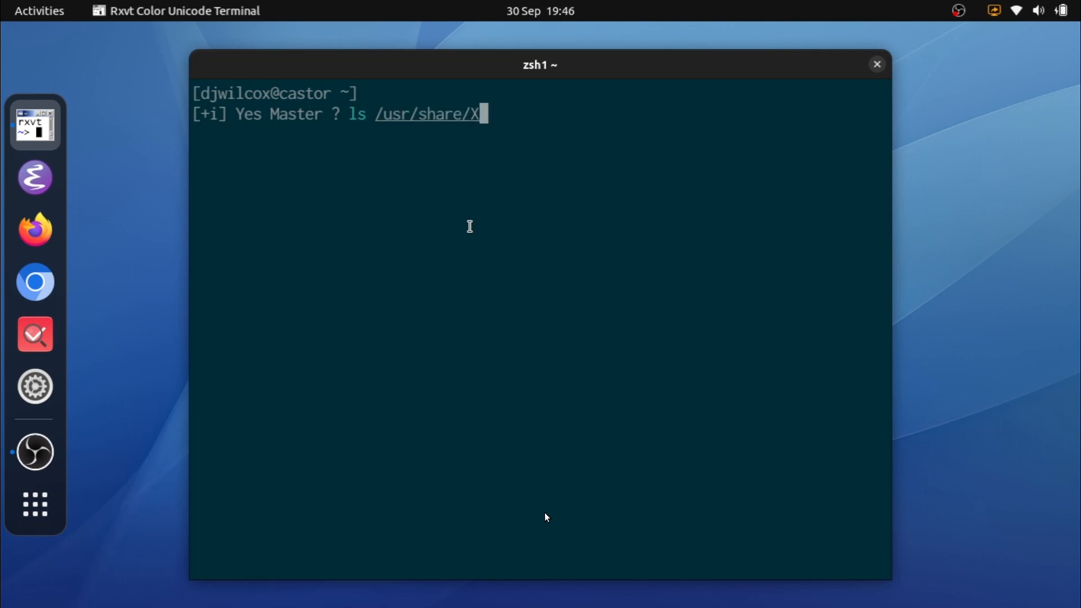
text(11/xkb)
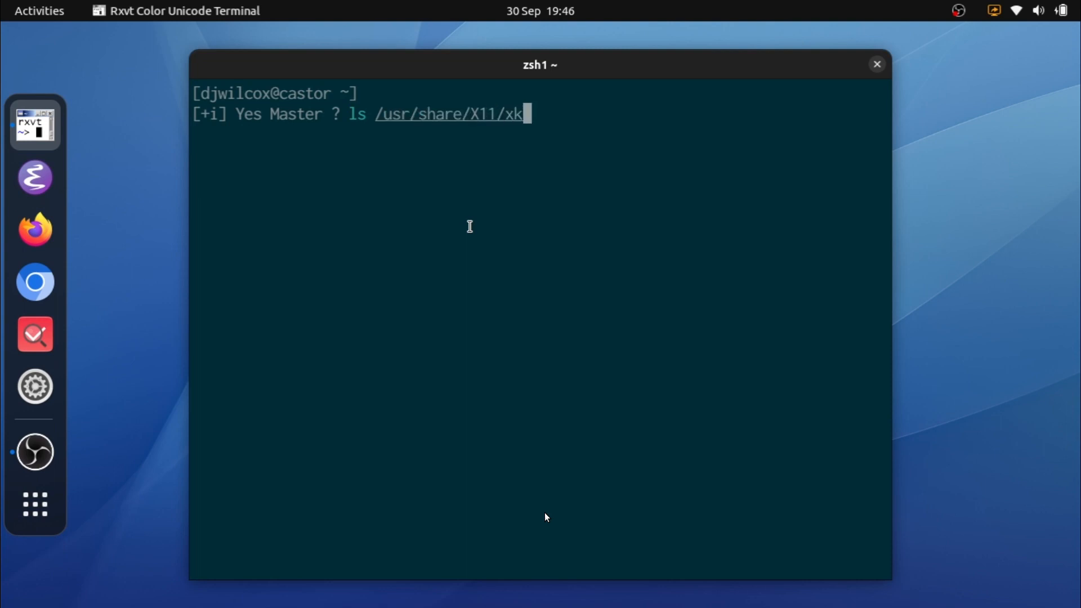
key(Return)
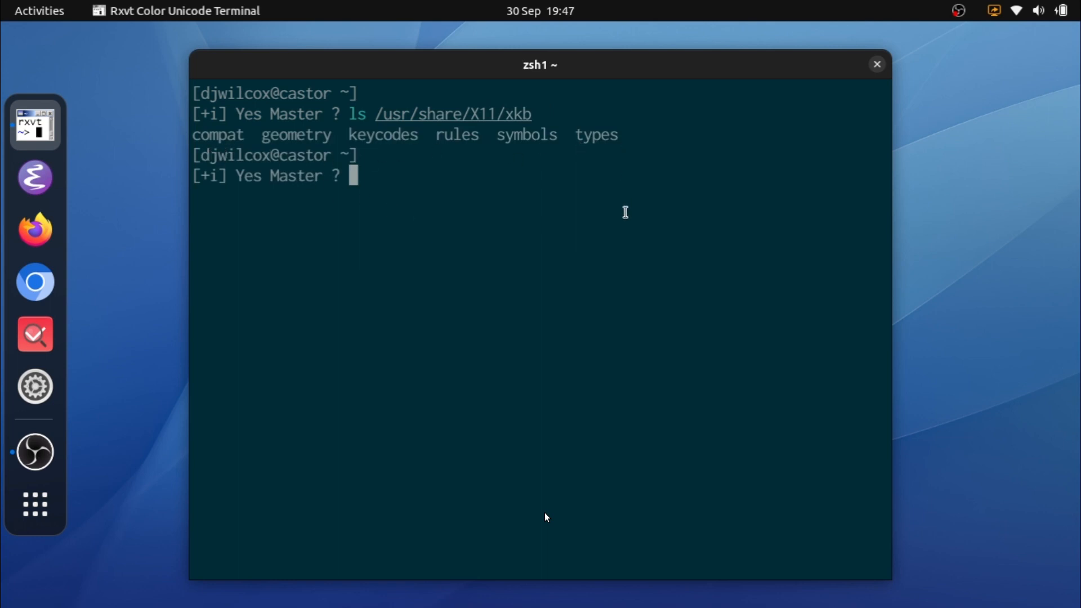
Step: List the contents of the user's ~/.config/xkb directory in the terminal
text(ls ~/.)
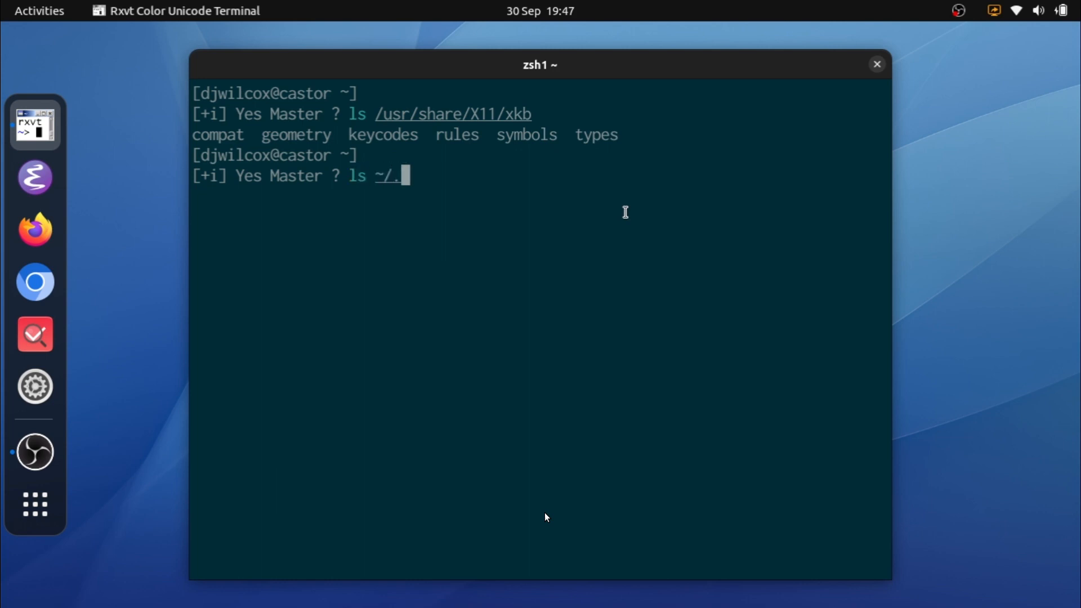
text(config/x)
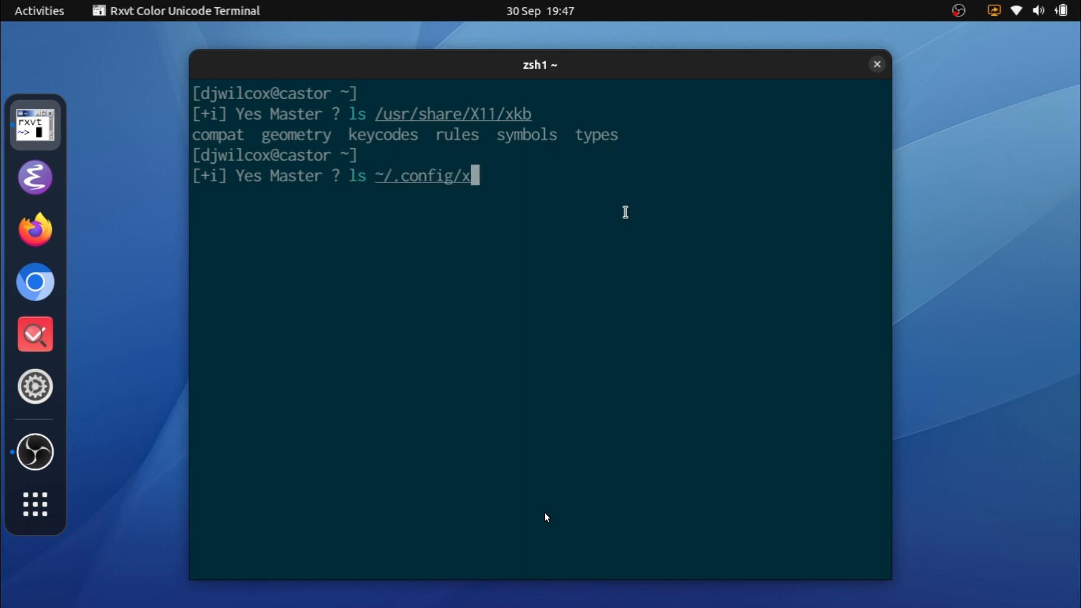
text(kb)
key(Return)
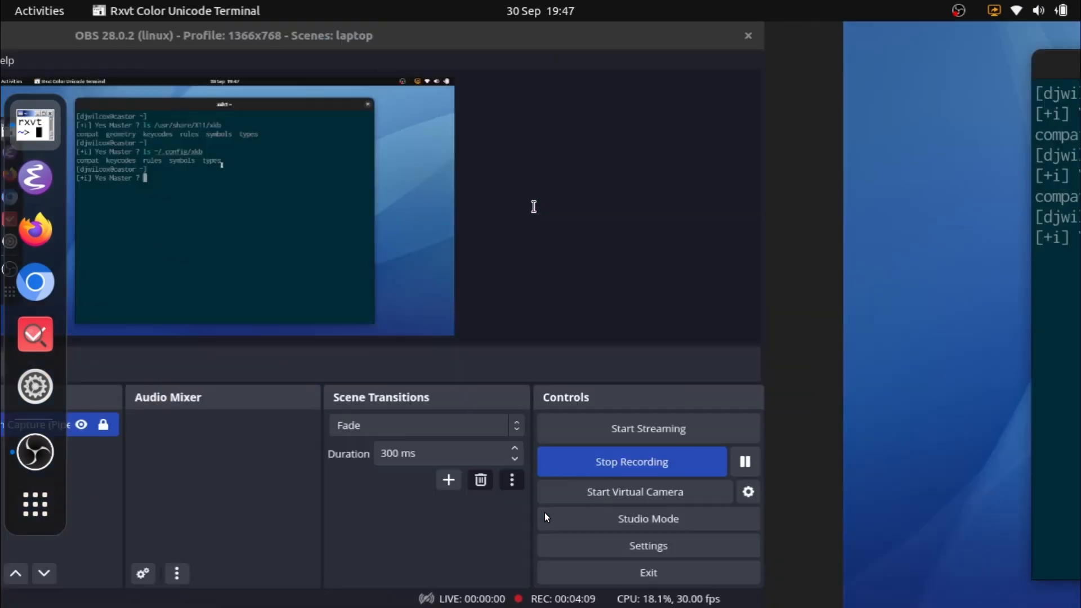
Step: Quit the mpv video playback and clear the terminal
key(q)
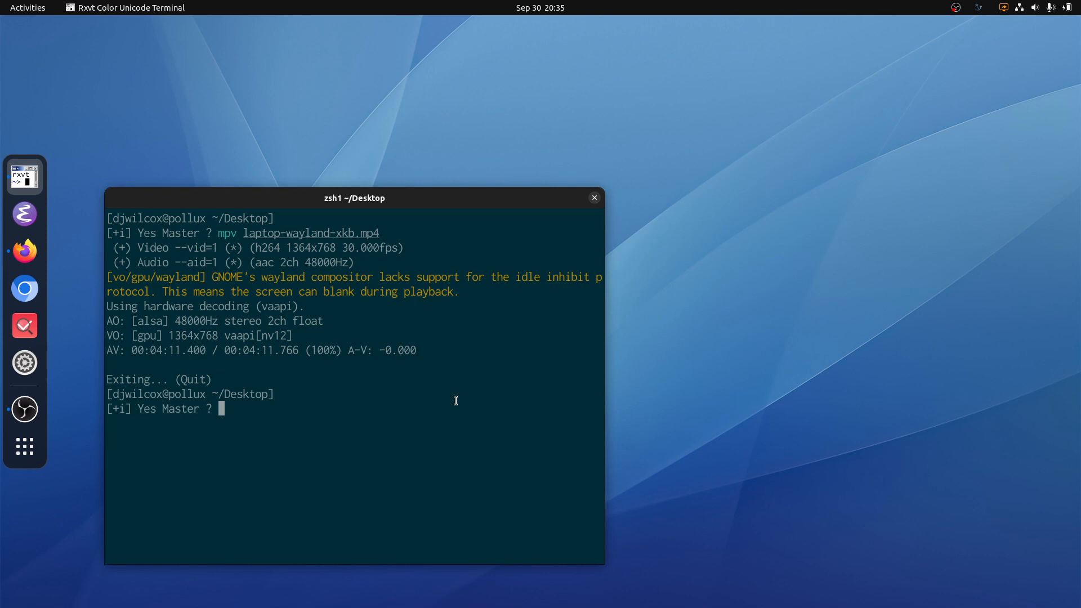
key(ctrl+l)
Step: Switch to Firefox, show the wayland-xkb.org page on GitHub and enlarge it to 170%
click(25, 251)
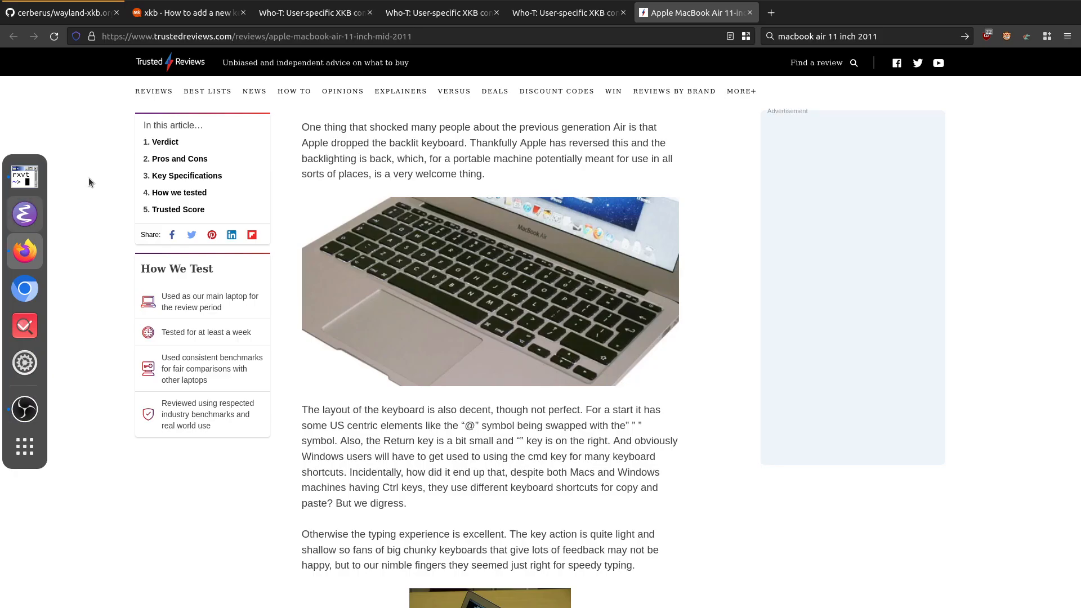
click(61, 14)
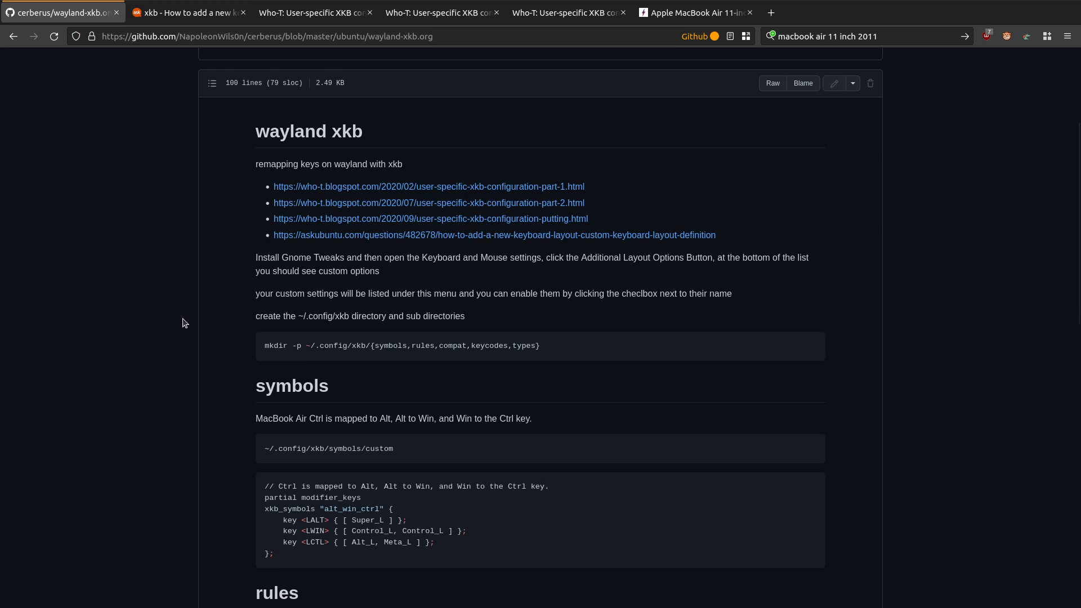
key(ctrl+plus)
key(ctrl+plus)
key(ctrl+plus)
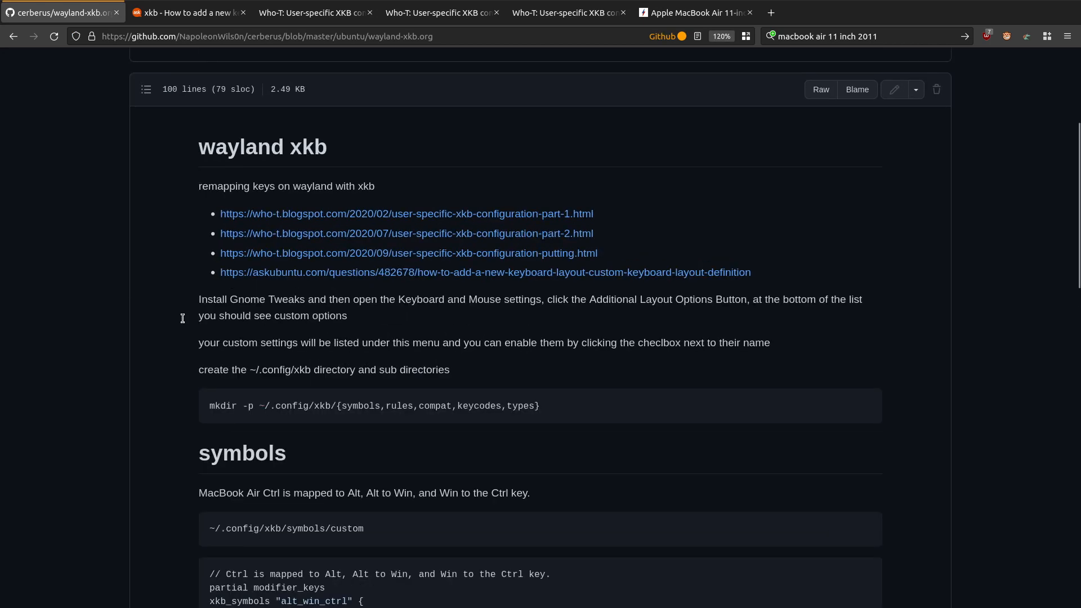
key(ctrl+plus)
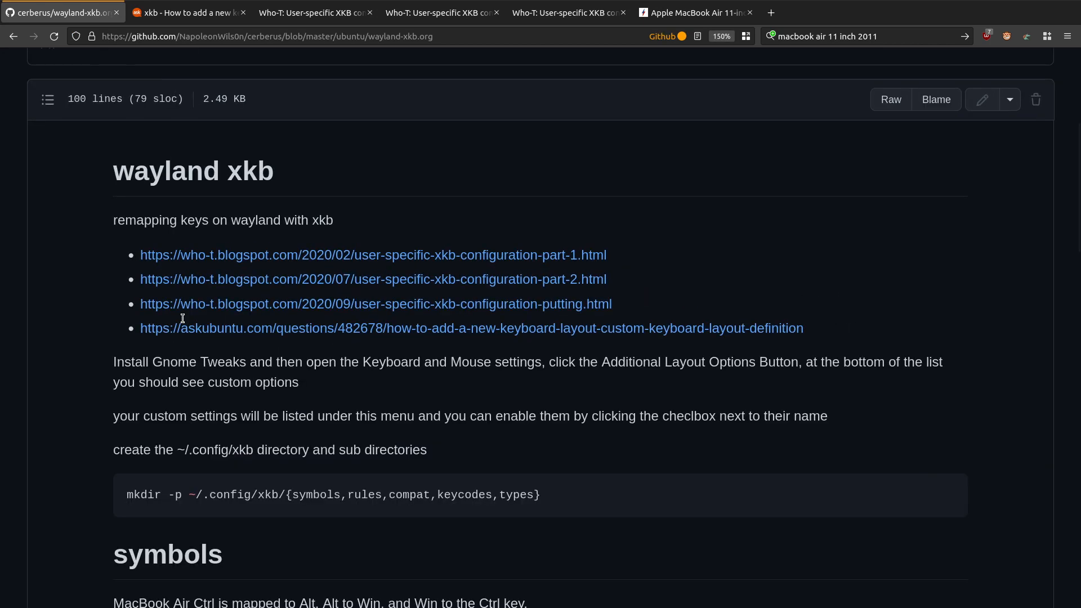
key(ctrl+plus)
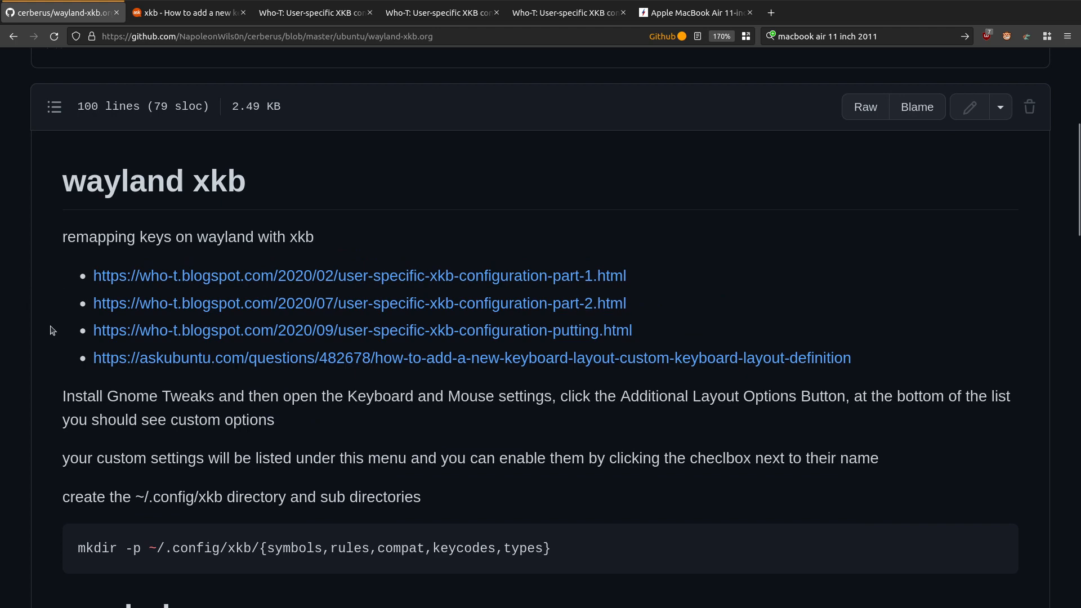
Step: Examine the setup notes and the mkdir command with its list of ~/.config/xkb subdirectories
scroll(44, 319, down, 6)
scroll(44, 319, up, 2)
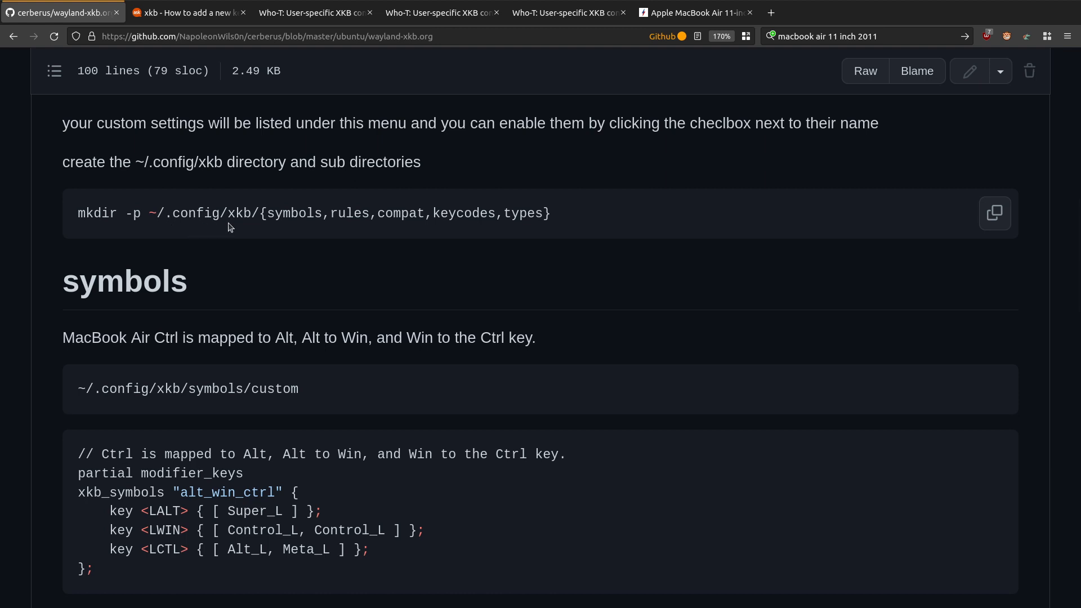
drag(260, 215, 584, 226)
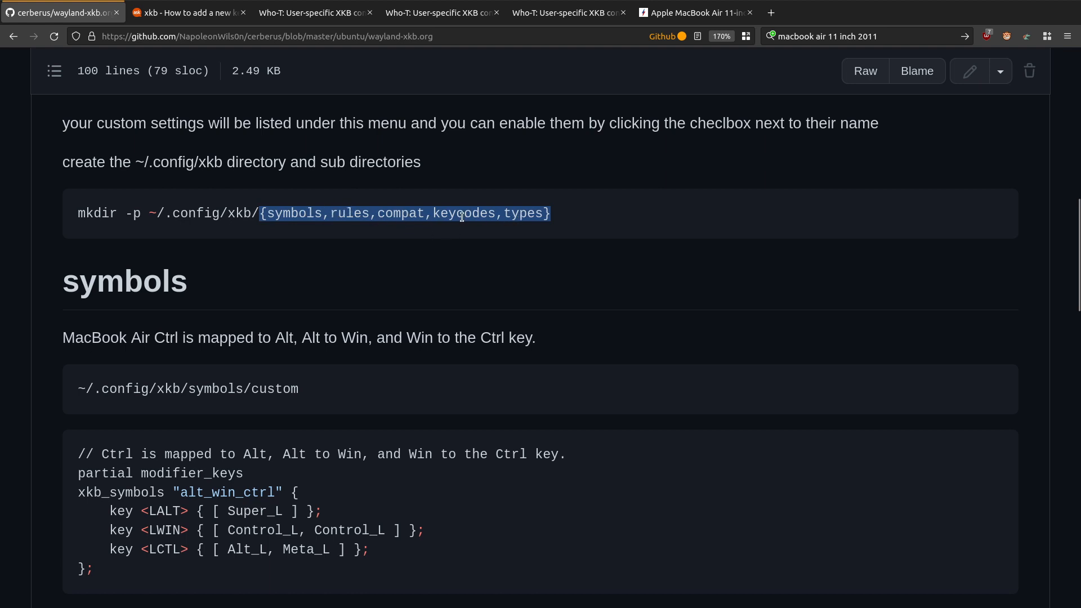
click(511, 220)
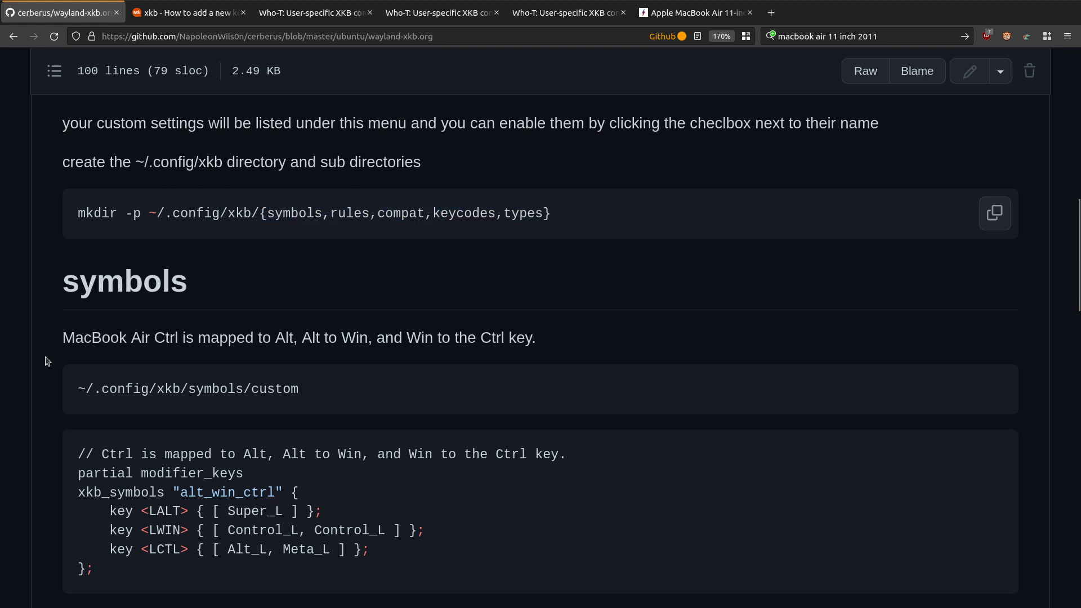
Step: Examine the ~/.config/xkb/symbols/custom code block, including its xkb_symbols keyword and the alt_win_ctrl name
scroll(47, 361, down, 3)
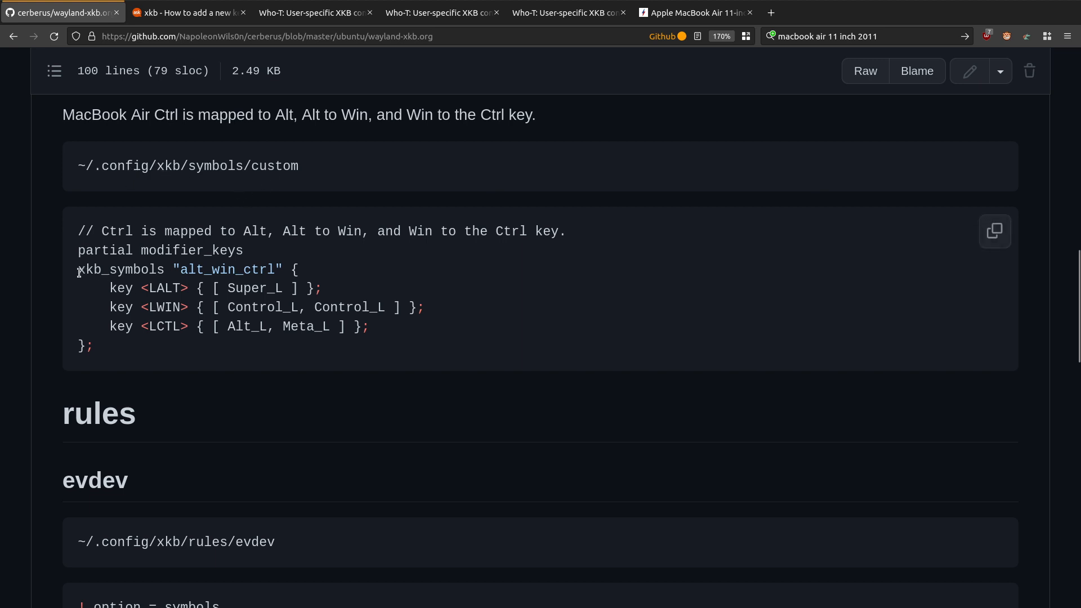
drag(78, 273, 167, 265)
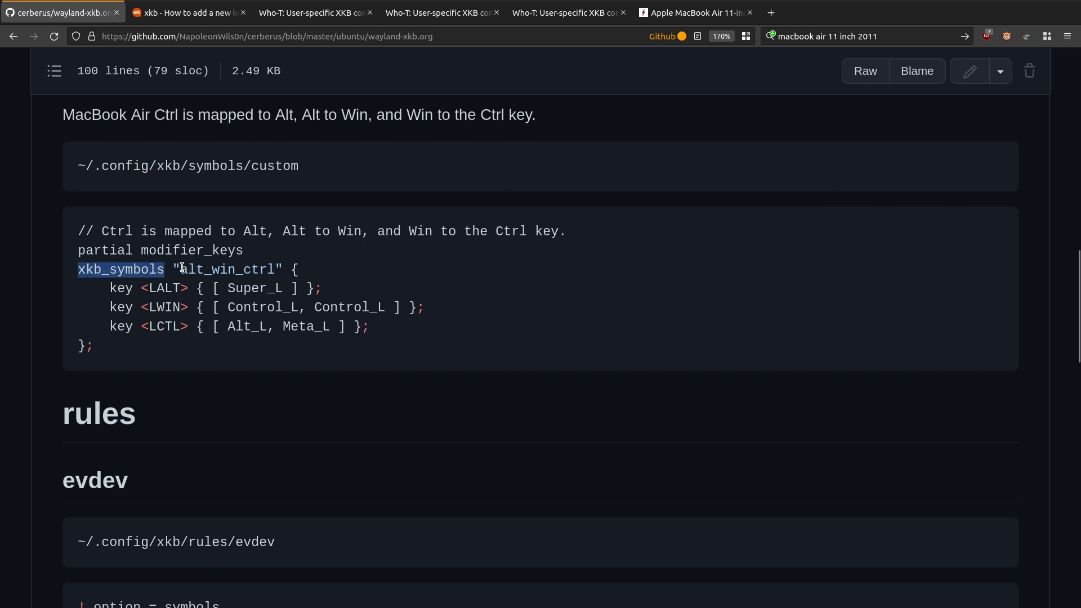
drag(181, 269, 277, 269)
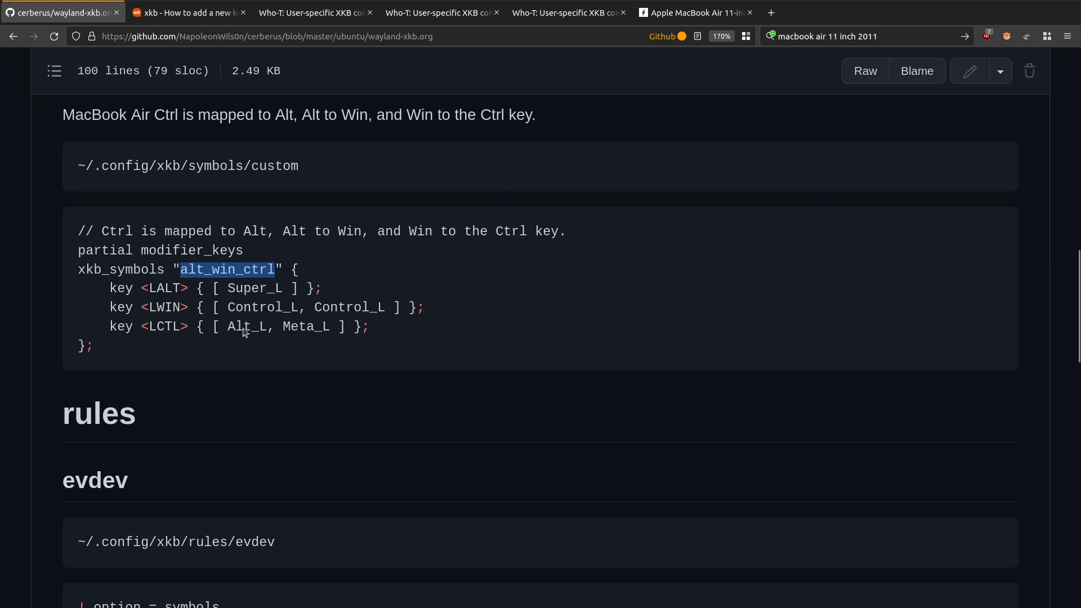
click(176, 343)
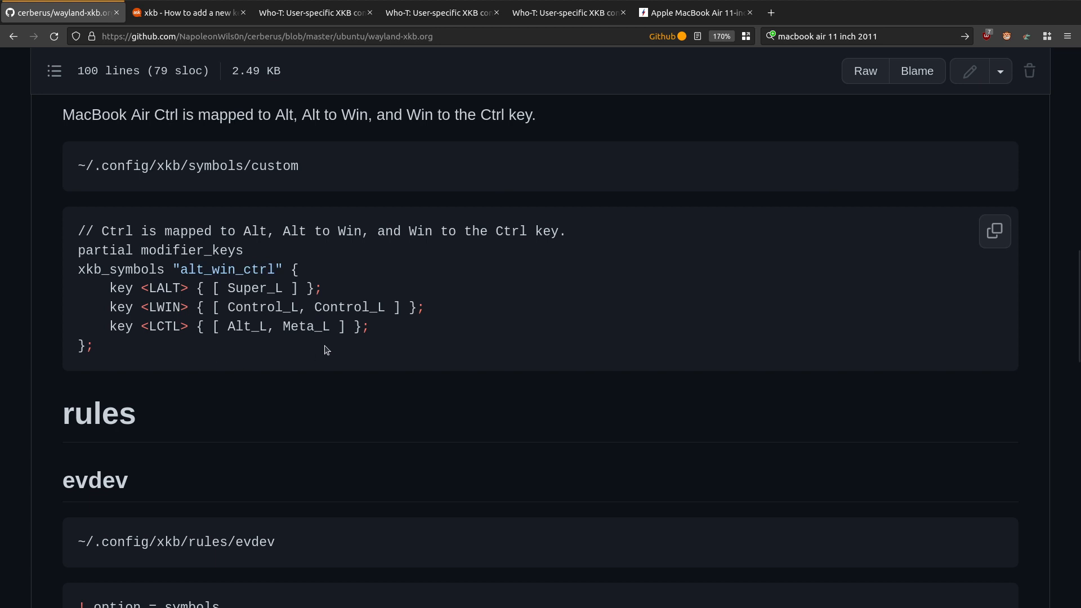
Step: Examine the evdev rules and the evdev.xml code, including the GB(alt_win_ctrl) description and the custom option group
scroll(52, 403, down, 4)
scroll(52, 403, down, 2)
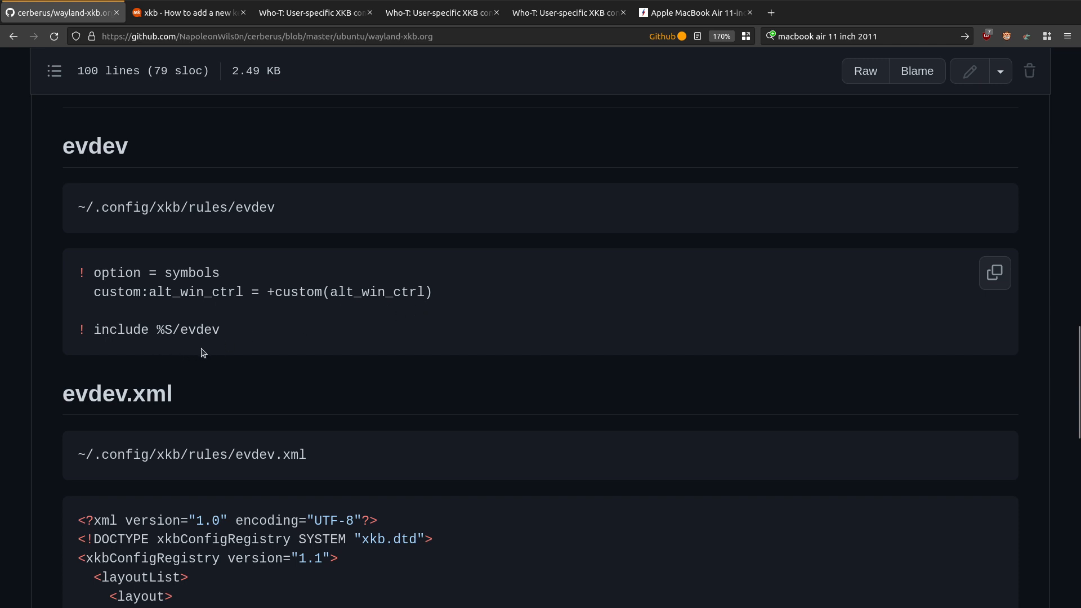
scroll(18, 427, down, 1)
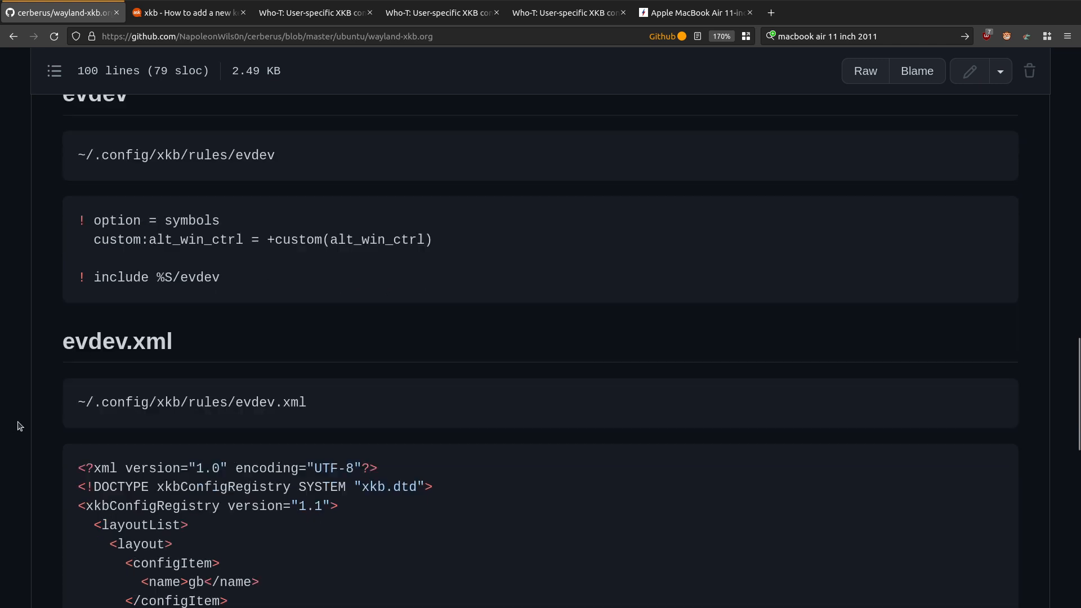
scroll(18, 426, down, 3)
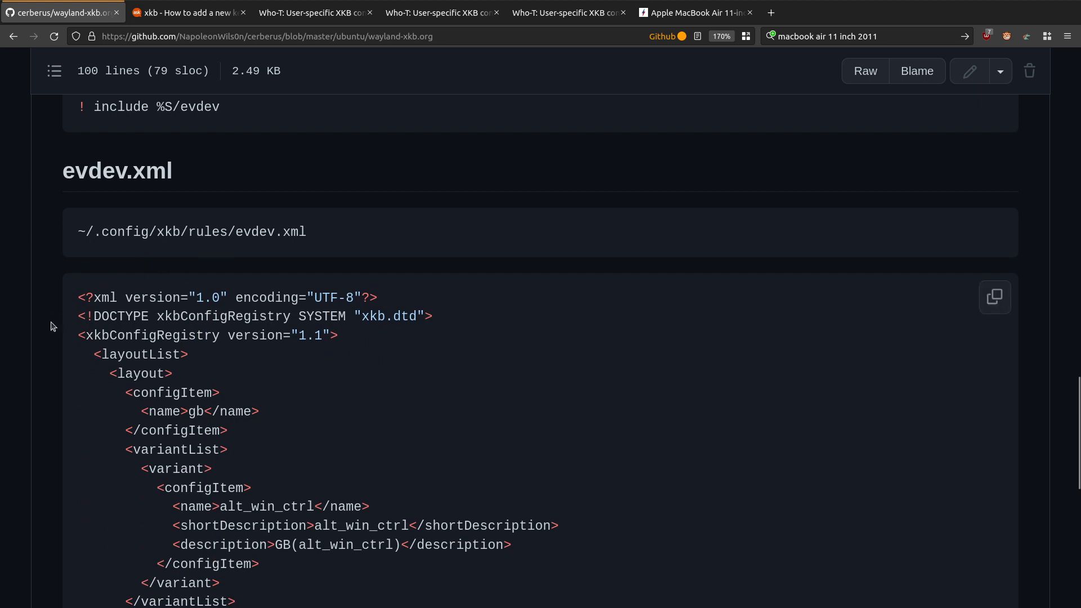
scroll(33, 382, down, 4)
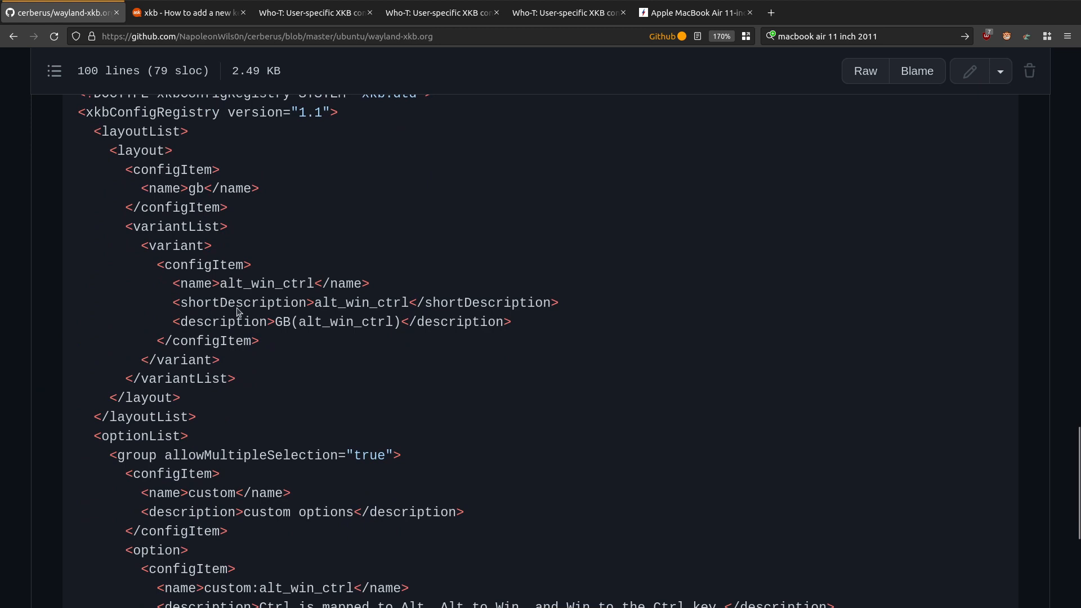
drag(275, 319, 397, 323)
click(289, 322)
scroll(61, 332, down, 5)
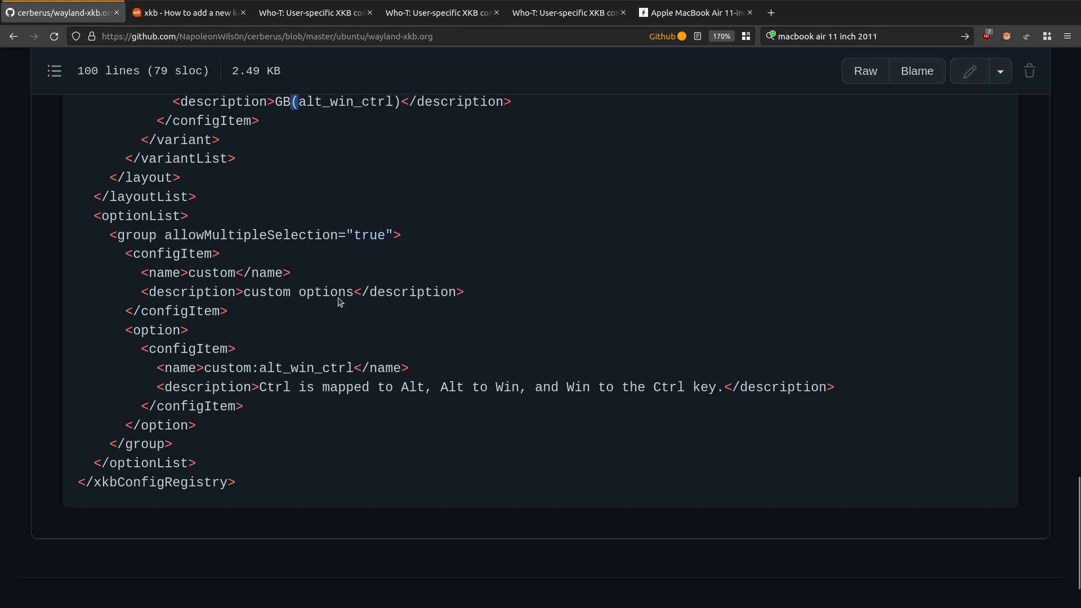
scroll(319, 307, down, 1)
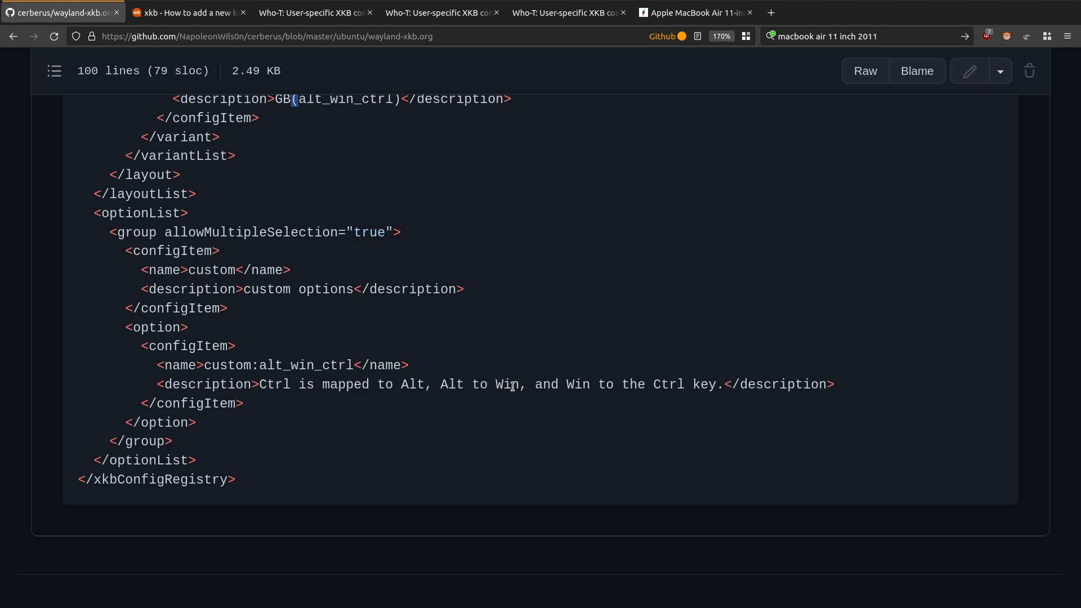
Step: Return to the page's reference links and read through the Who-T post "User-specific XKB configuration - part 1"
scroll(423, 328, up, 1)
scroll(422, 324, up, 20)
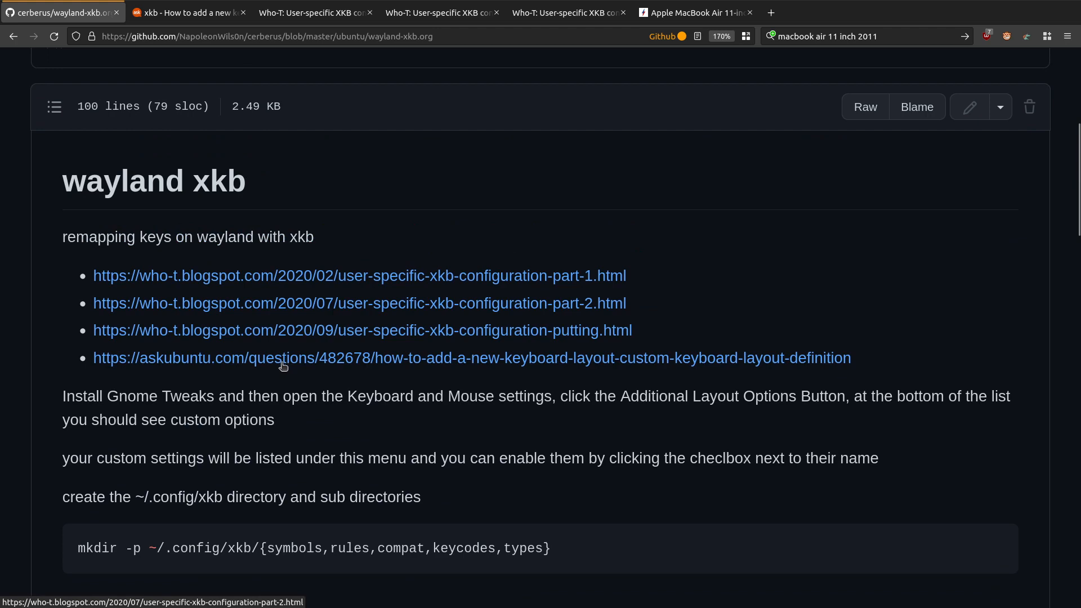
click(307, 22)
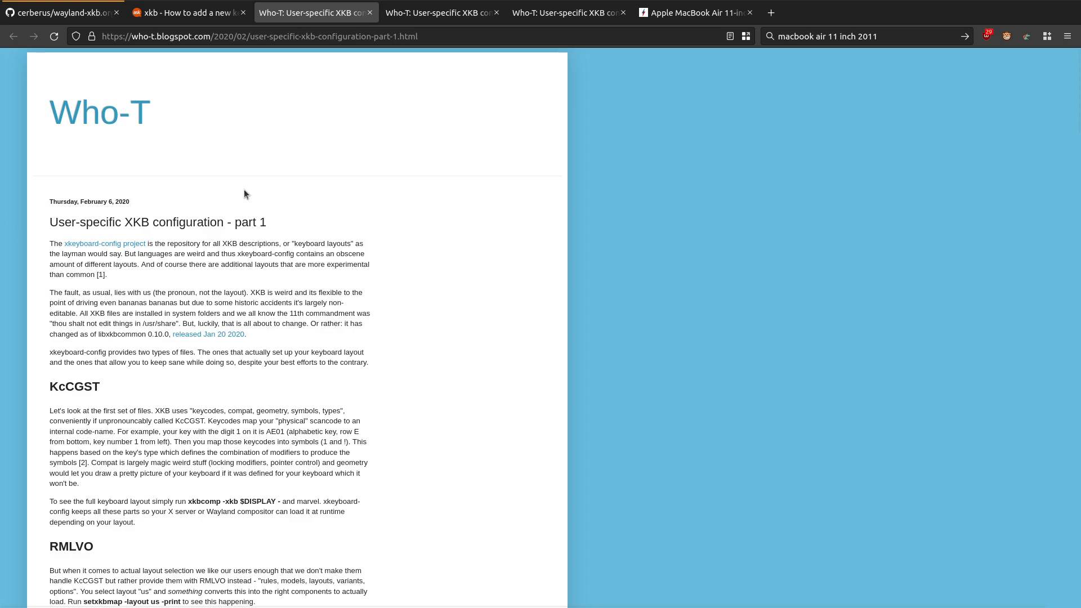
scroll(272, 246, down, 5)
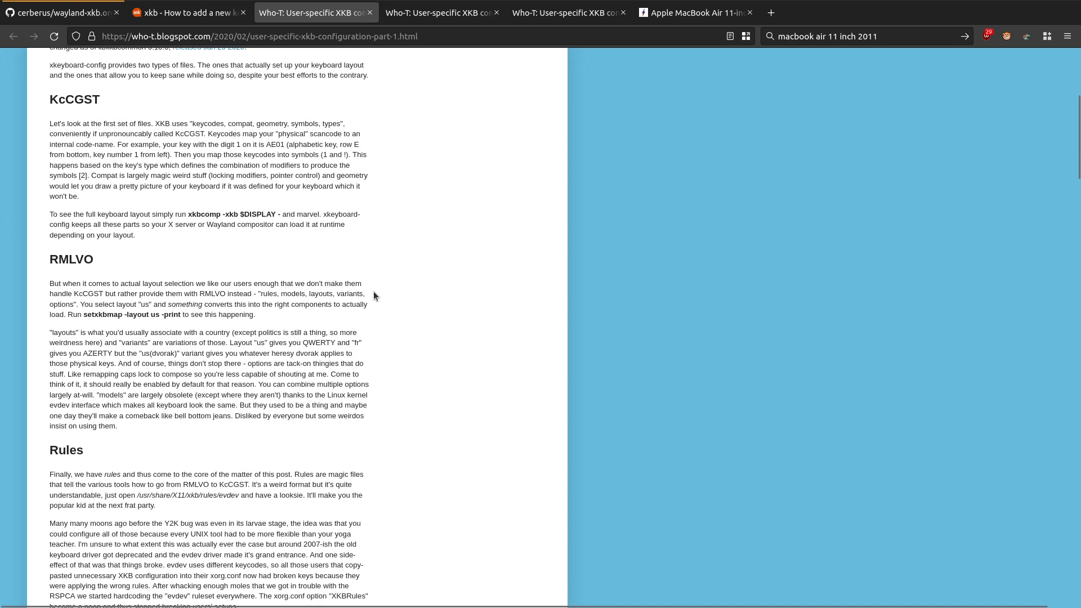
scroll(438, 316, down, 9)
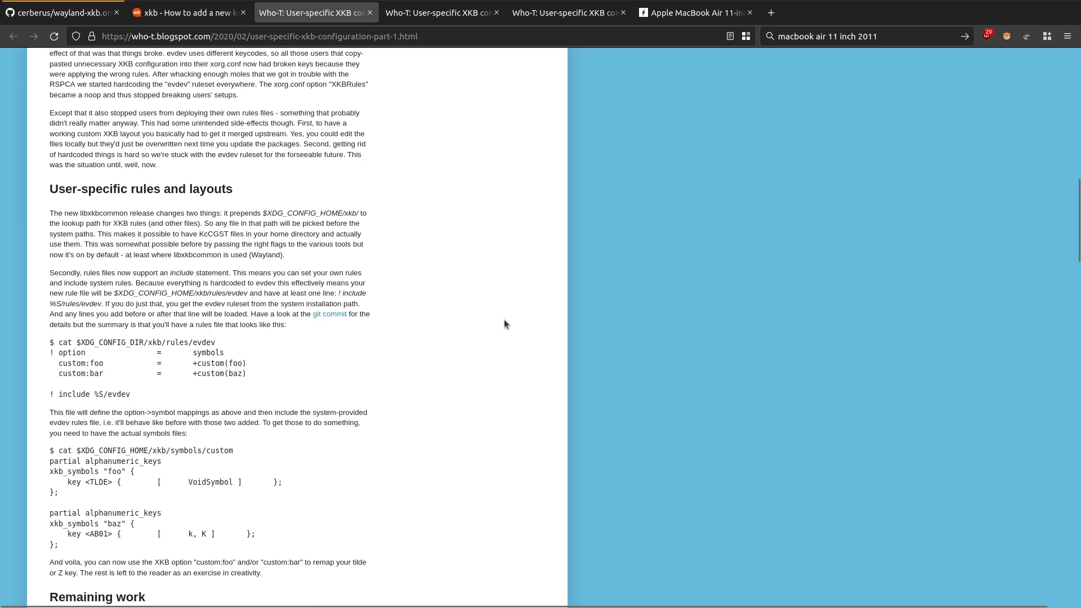
scroll(505, 321, down, 4)
scroll(504, 321, down, 4)
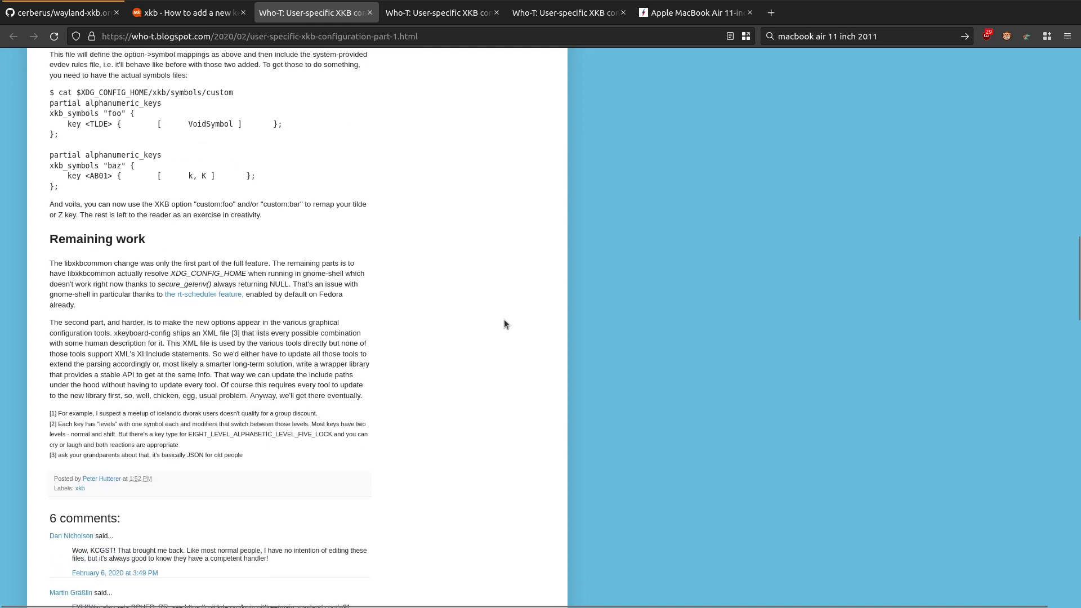
Step: Read the Who-T post "User-specific XKB configuration - part 2", including its example evdev.xml and the notes beneath it
click(412, 13)
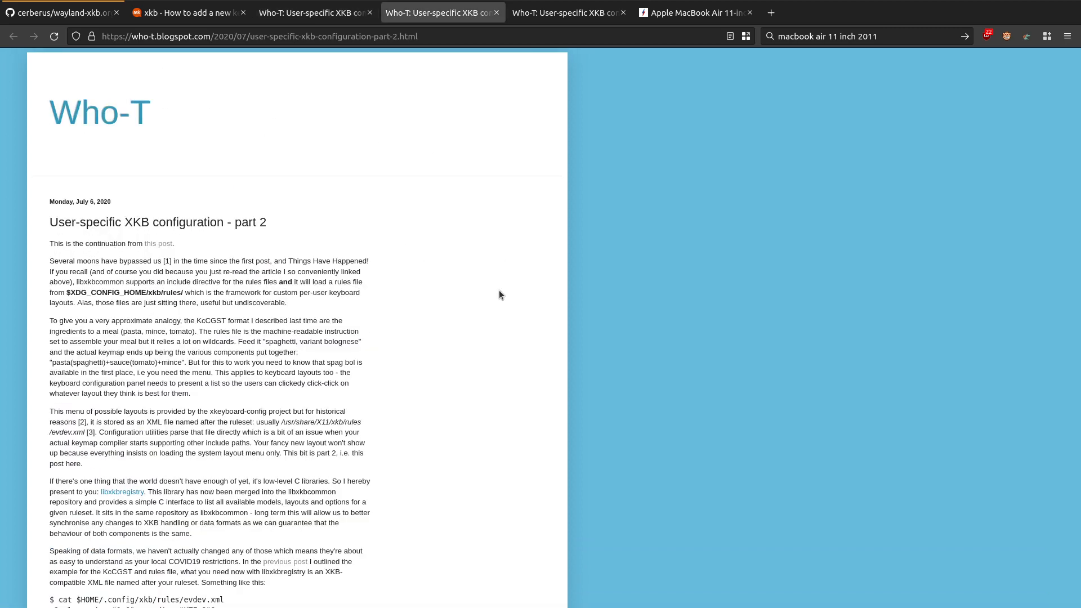
scroll(499, 295, down, 8)
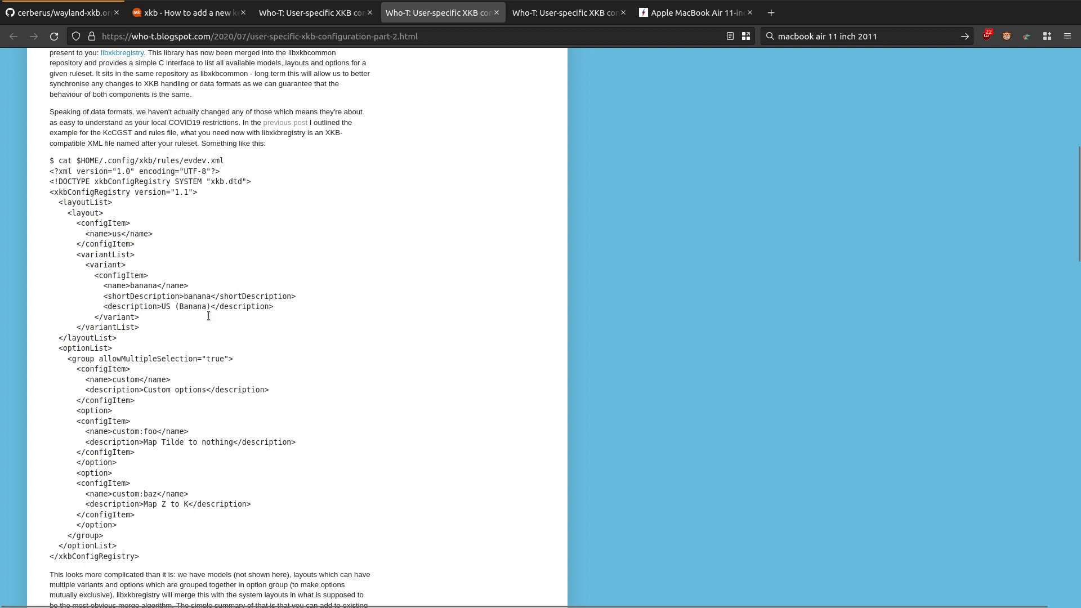
scroll(208, 316, down, 1)
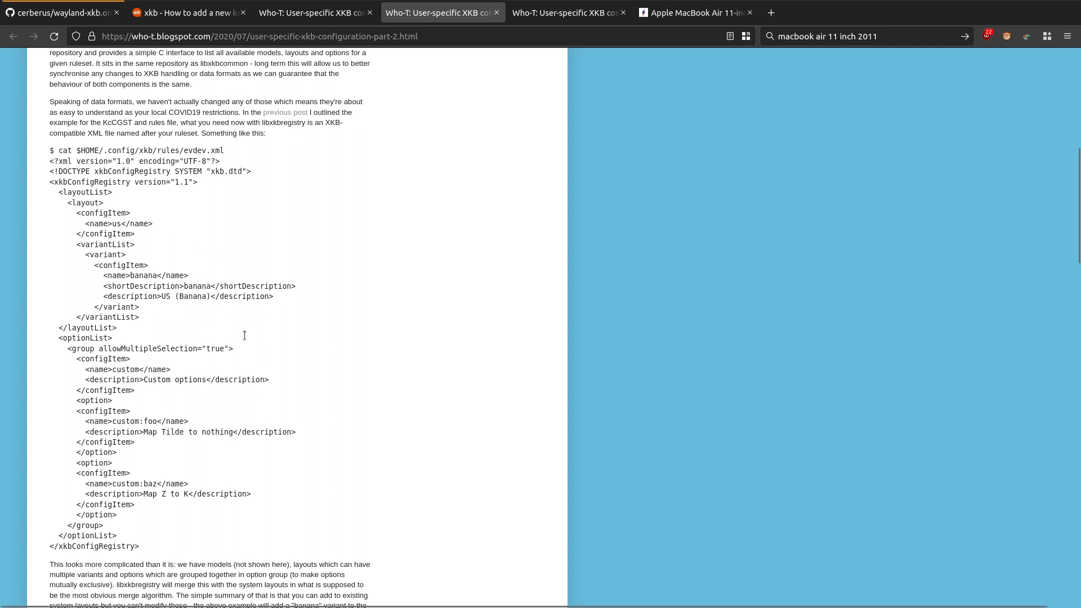
scroll(299, 357, down, 3)
scroll(299, 358, down, 2)
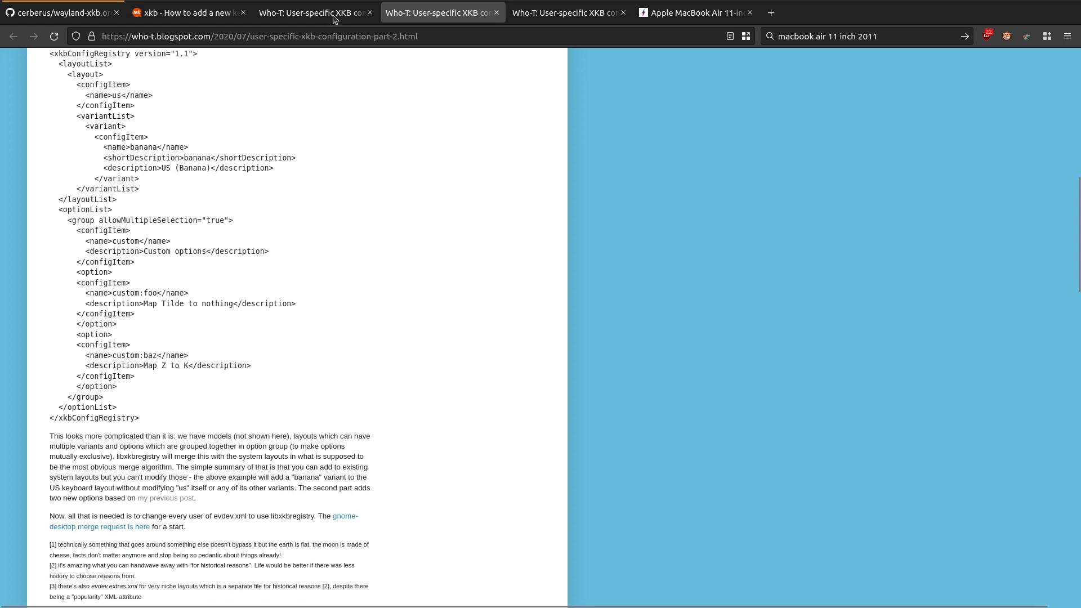
Step: Read the Who-T post "User-specific XKB configuration - putting it all together" from the directory structure through the symbols examples and notes
click(514, 7)
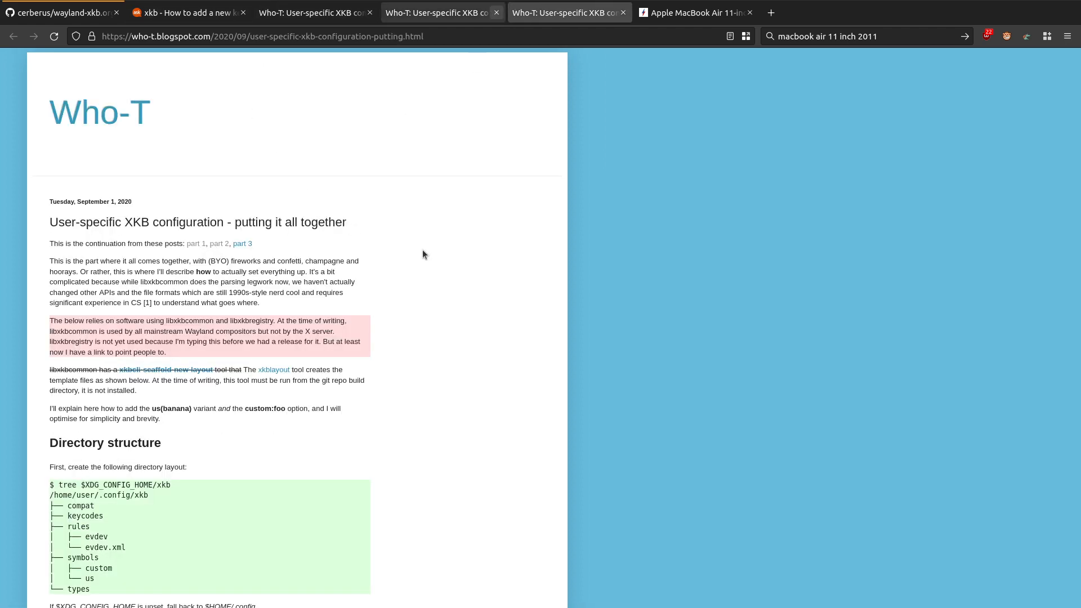
scroll(522, 260, down, 5)
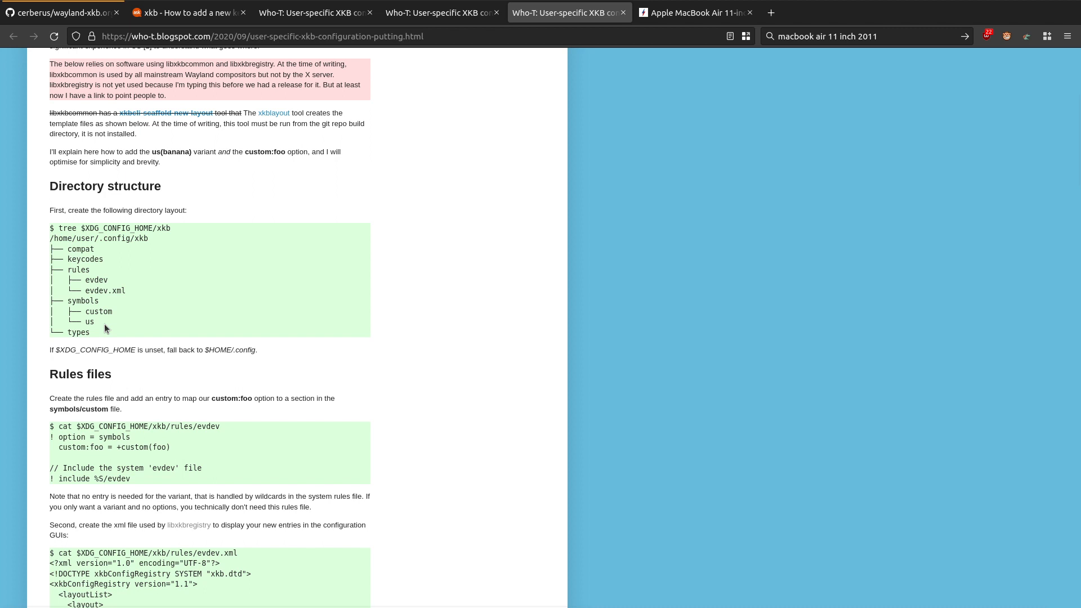
scroll(349, 431, down, 5)
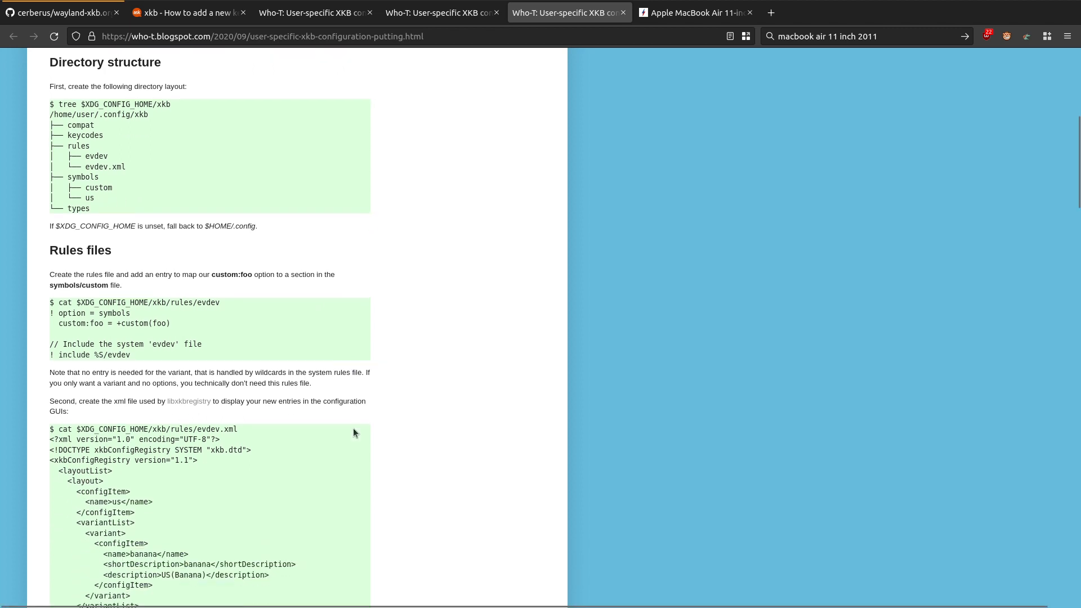
scroll(414, 389, down, 6)
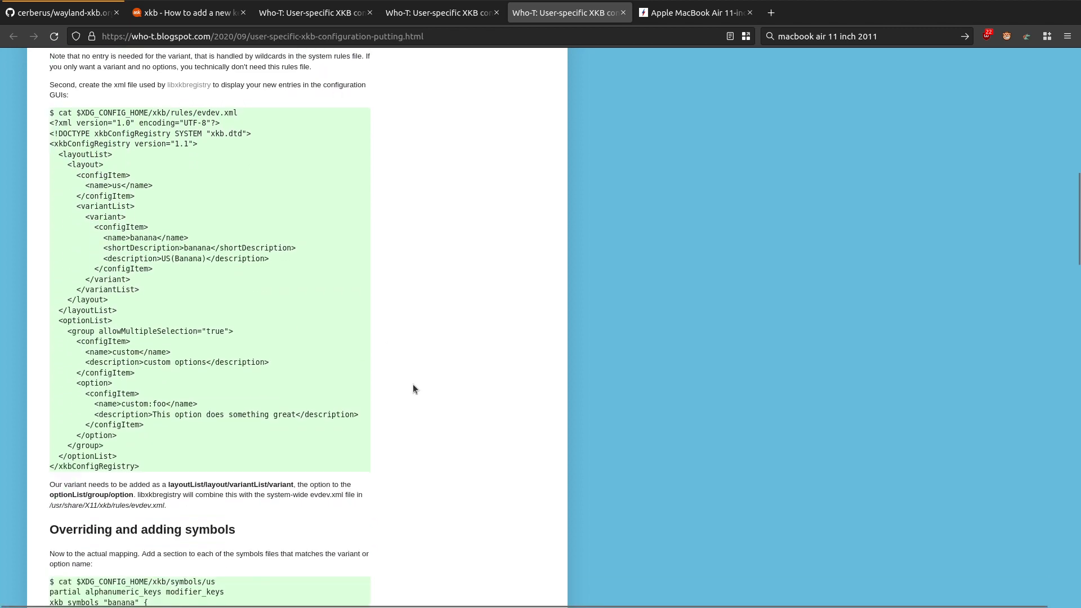
scroll(413, 386, down, 4)
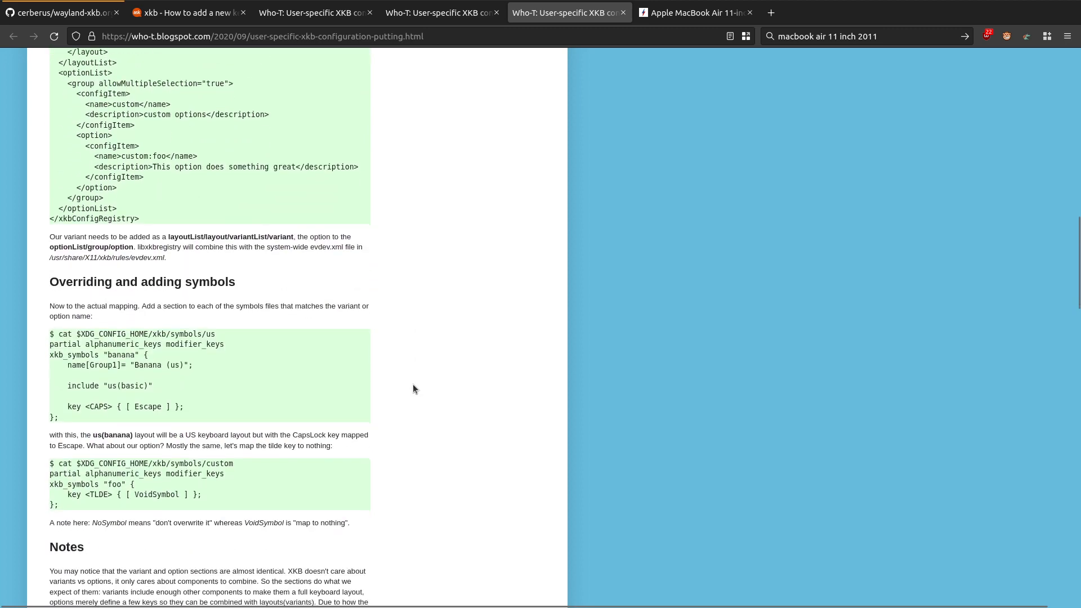
scroll(414, 388, down, 3)
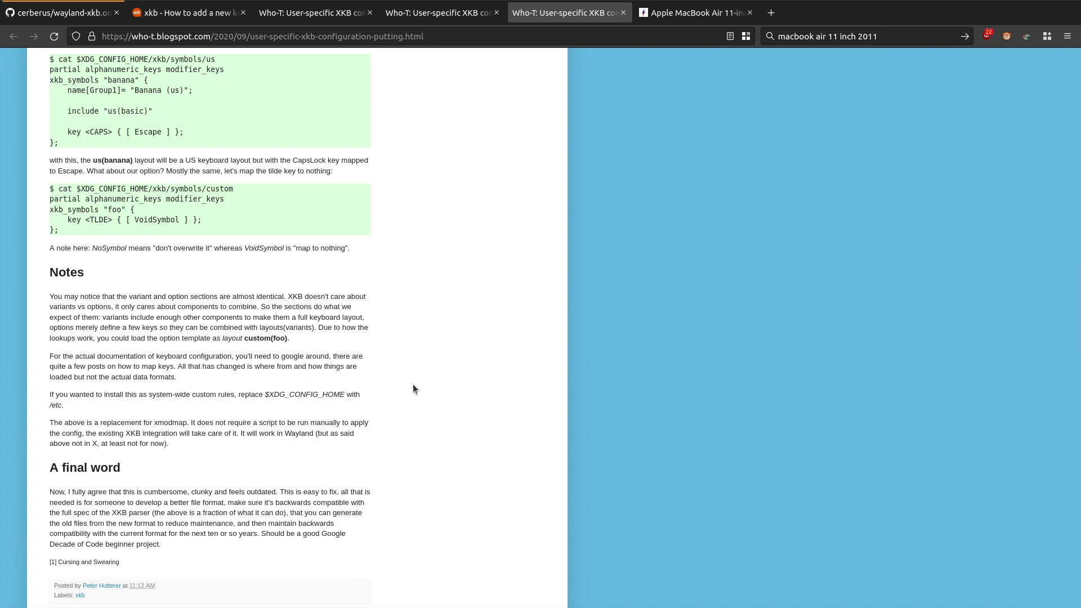
Step: Return to the GitHub wayland-xkb.org notes and review the mkdir command and the three key mappings in symbols/custom
click(79, 13)
scroll(143, 269, down, 8)
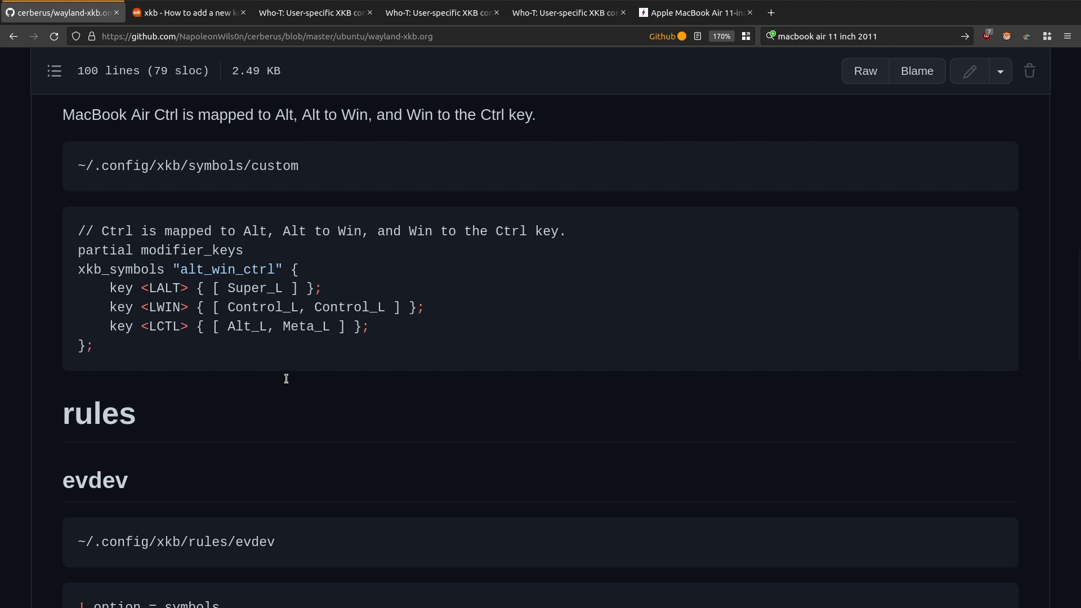
scroll(345, 285, up, 10)
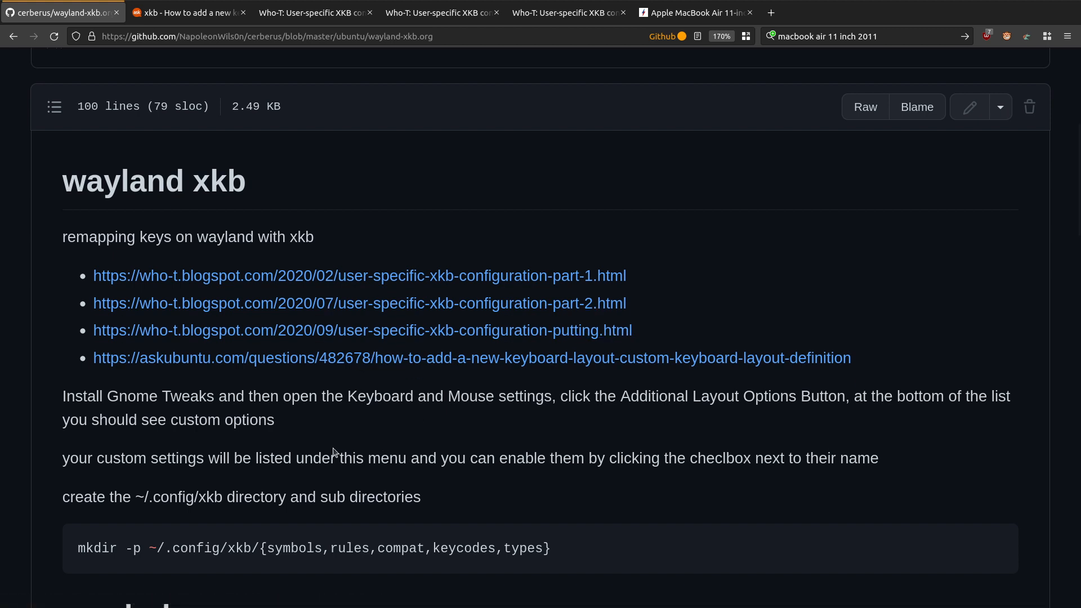
scroll(334, 451, down, 4)
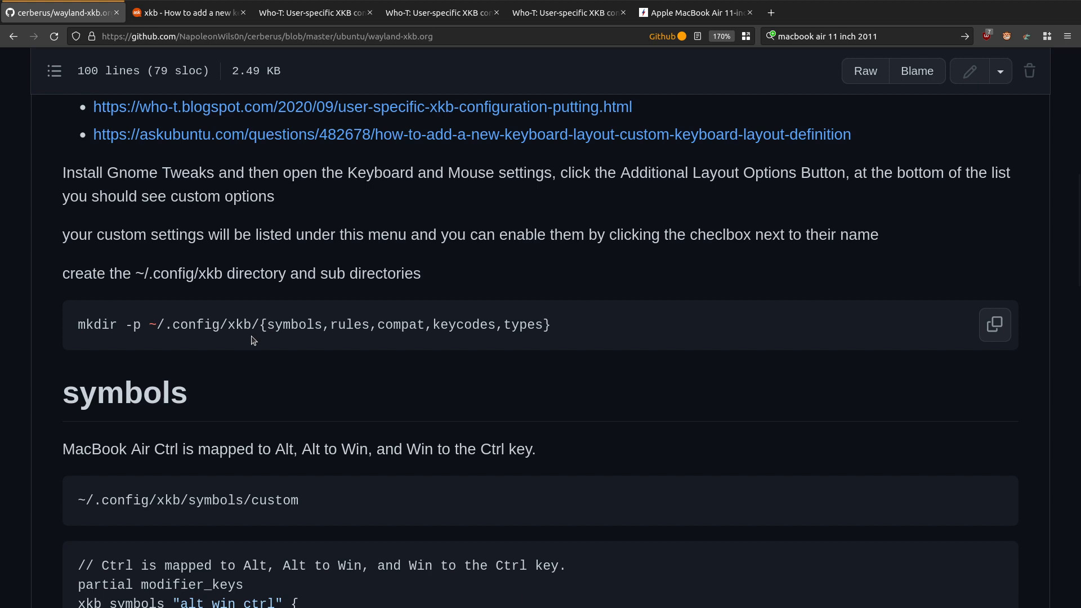
scroll(301, 291, down, 5)
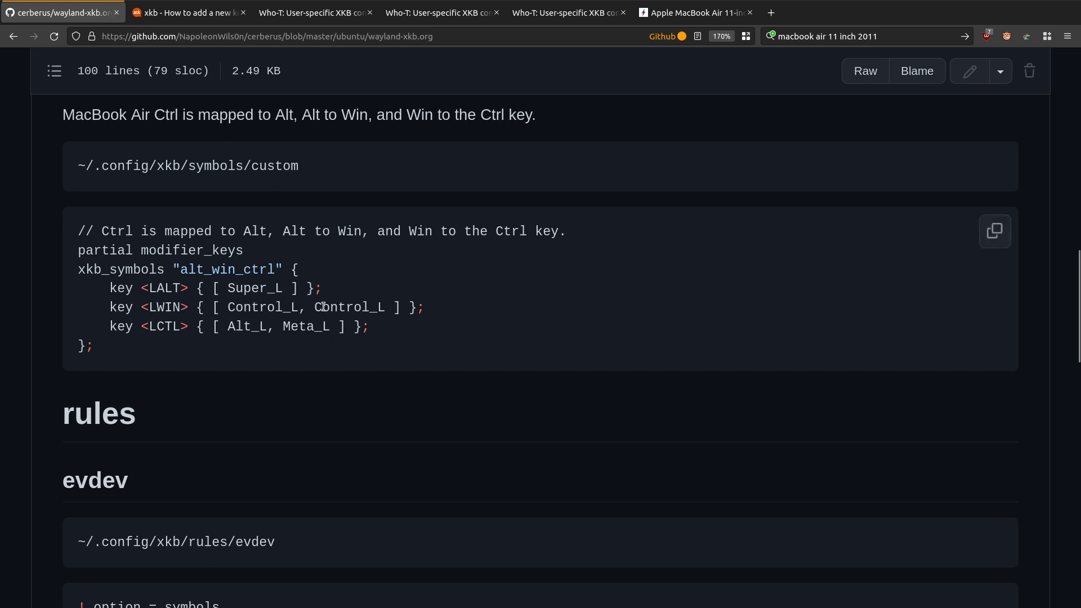
drag(422, 327, 67, 285)
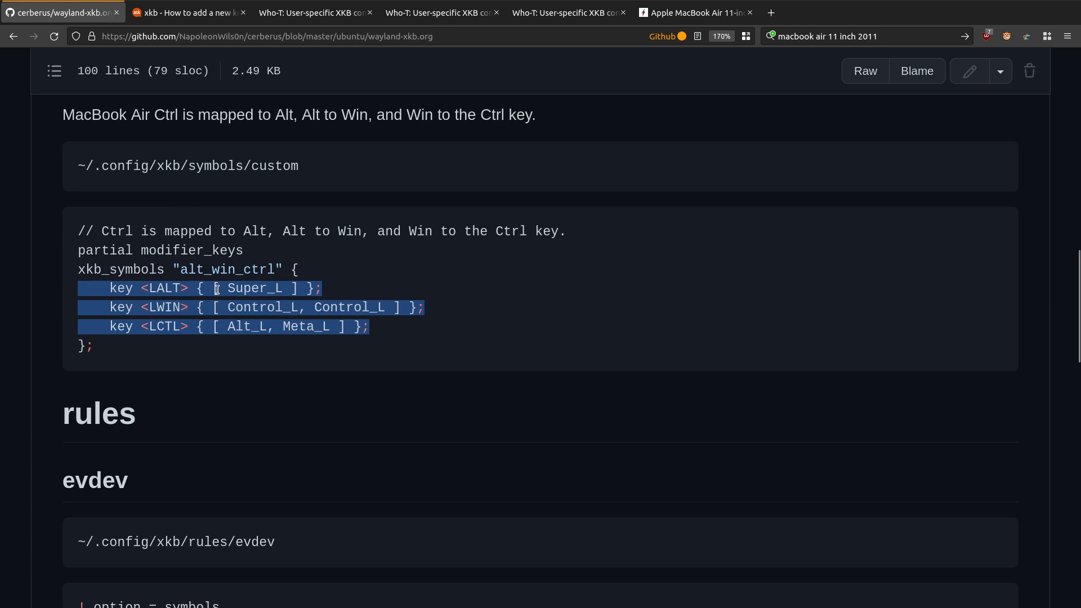
click(253, 262)
Step: Review the notes' rules section, covering the evdev option mapping and the evdev.xml layout and option lists
scroll(242, 325, down, 4)
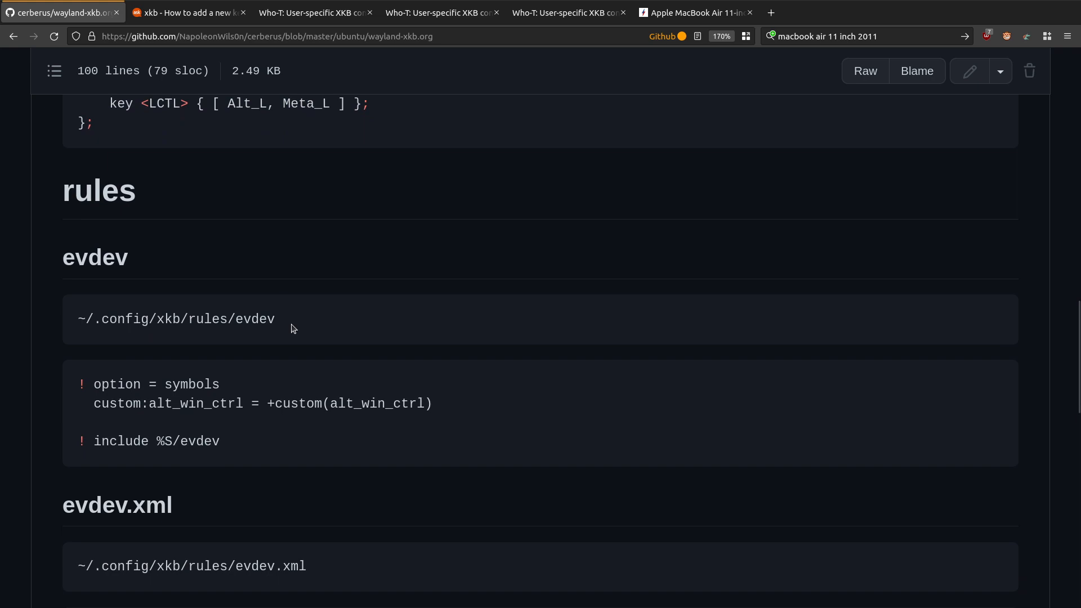
scroll(292, 327, down, 6)
scroll(291, 326, down, 8)
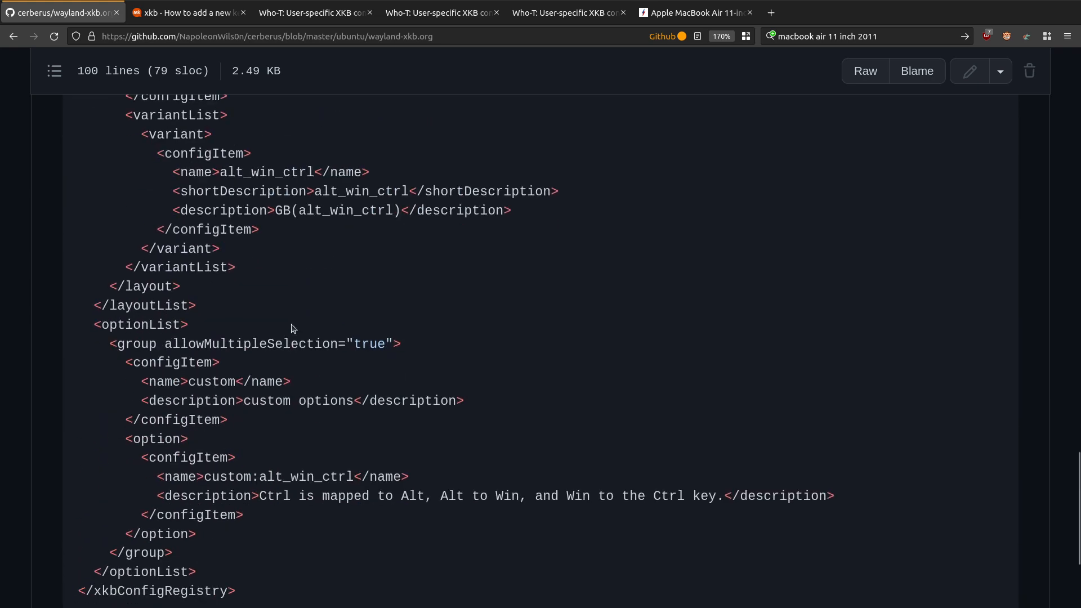
scroll(292, 325, up, 11)
scroll(292, 328, up, 10)
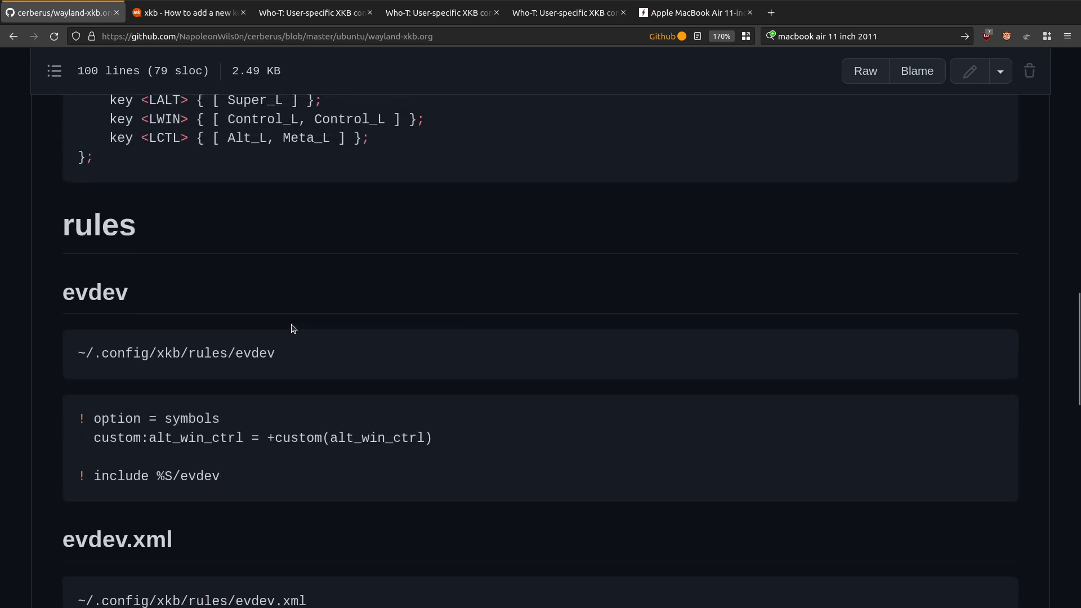
scroll(293, 328, down, 6)
scroll(293, 328, down, 4)
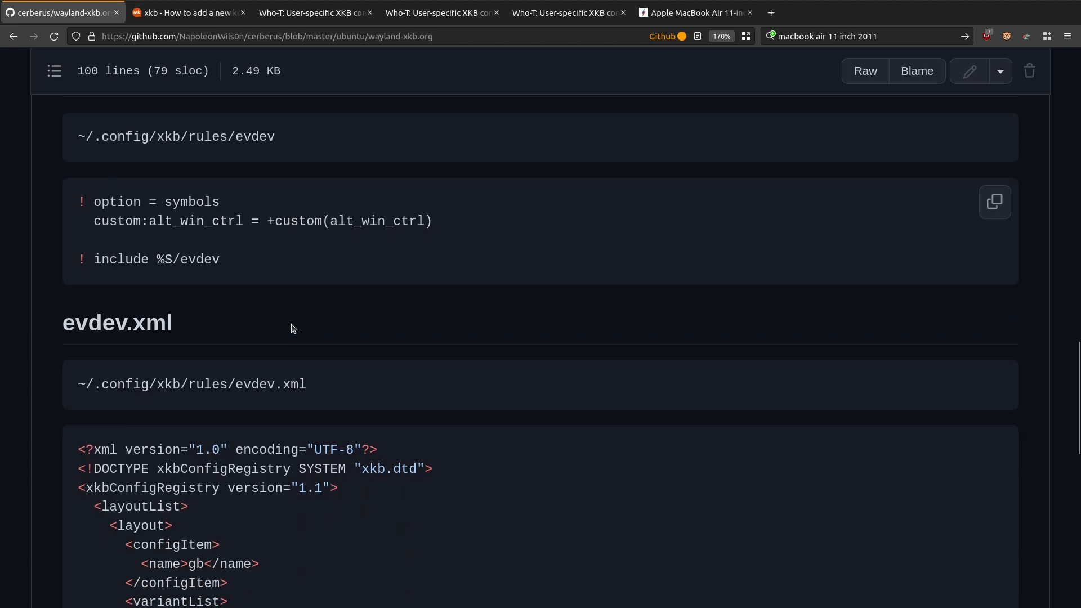
scroll(292, 327, down, 4)
scroll(292, 329, down, 4)
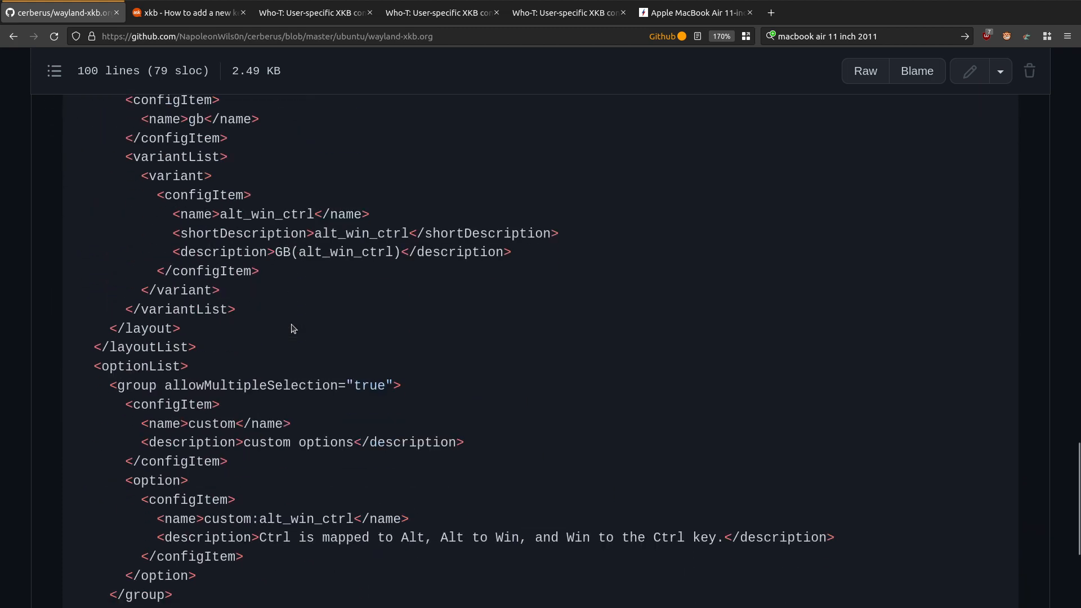
scroll(293, 328, down, 1)
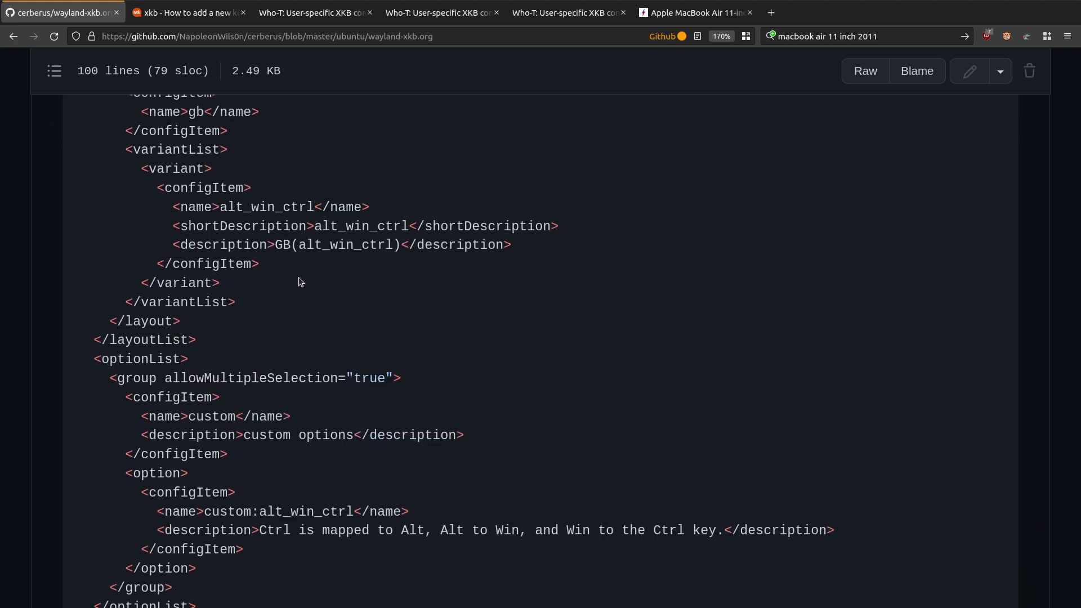
Step: Switch to Emacs and show the ~/Desktop/xkb directory listing in a full-screen frame
key(ctrl+alt+Left)
key(super+2)
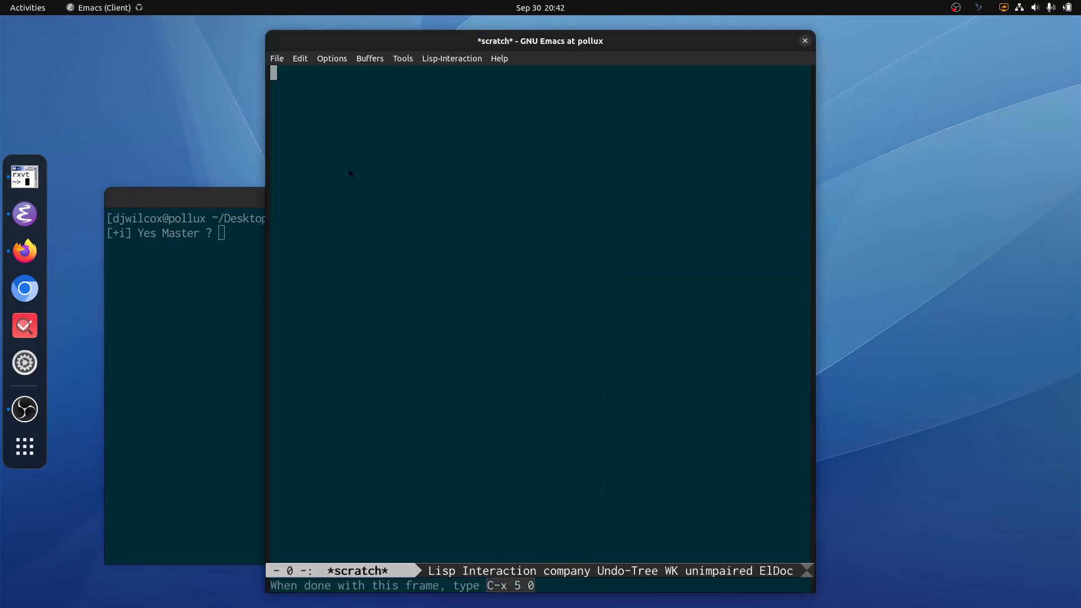
key(ctrl+x)
key(ctrl+f)
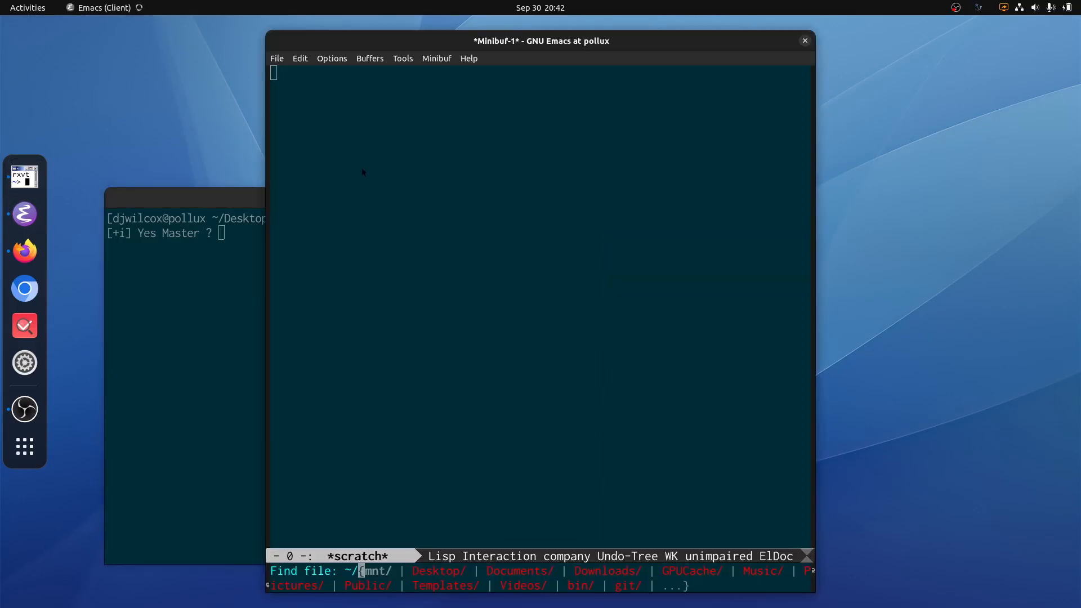
key(ctrl+s)
key(Return)
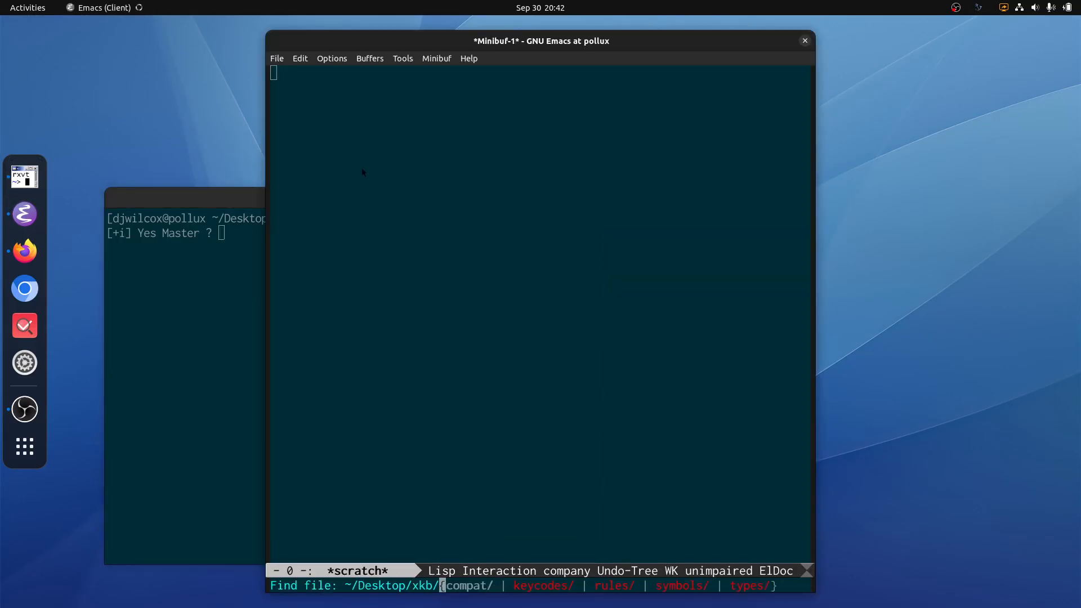
key(Return)
key(Return)
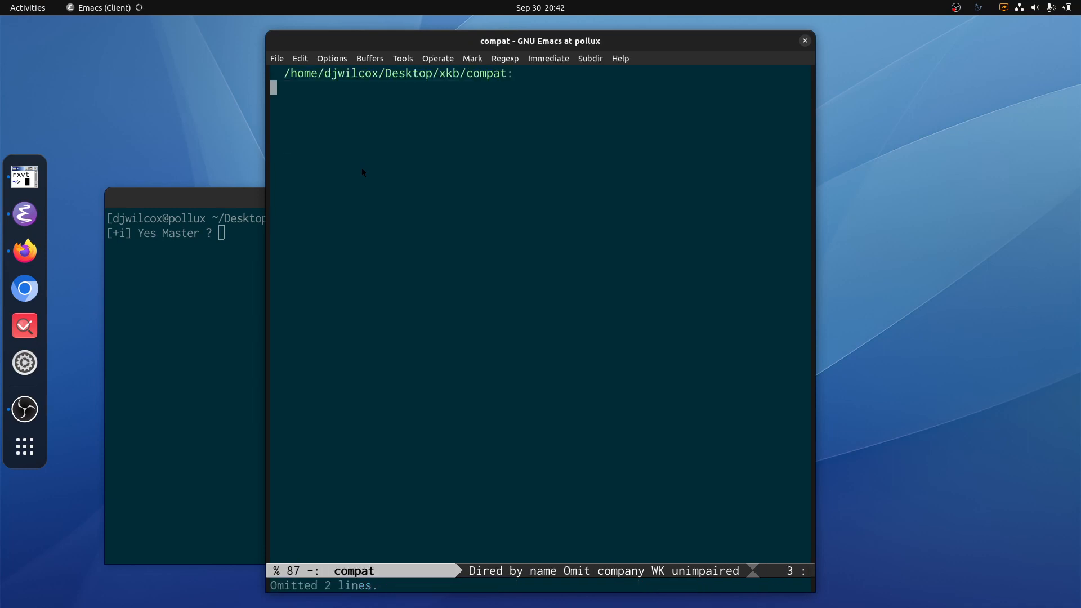
key(minus)
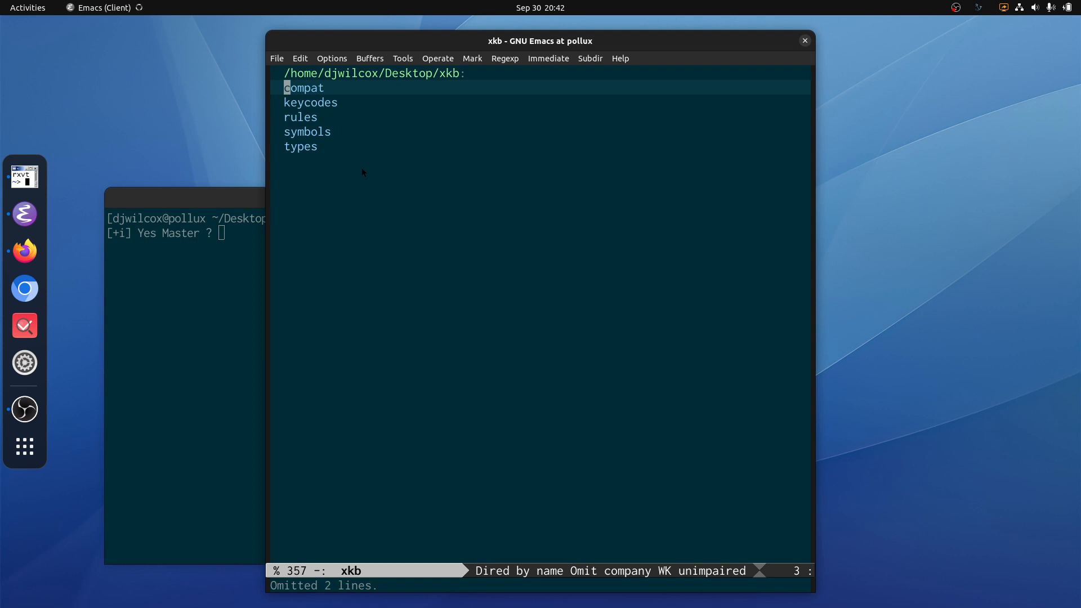
key(F11)
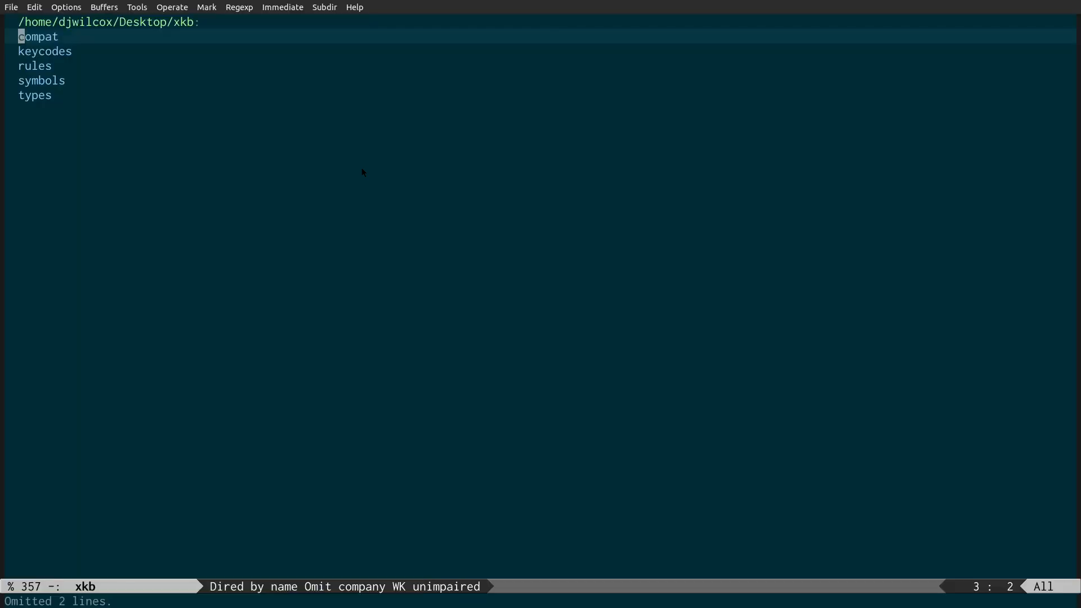
Step: Open the evdev file in the rules directory to examine its custom:alt_win_ctrl mapping, and close its buffer
key(Down)
key(Down)
key(Down)
key(Down)
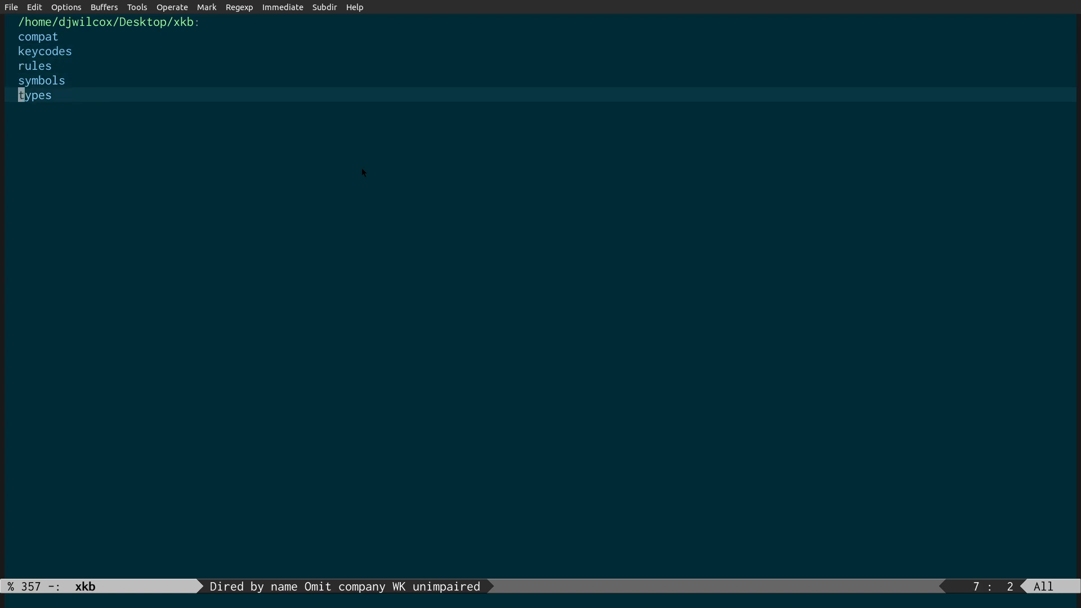
key(Up)
key(Up)
key(Return)
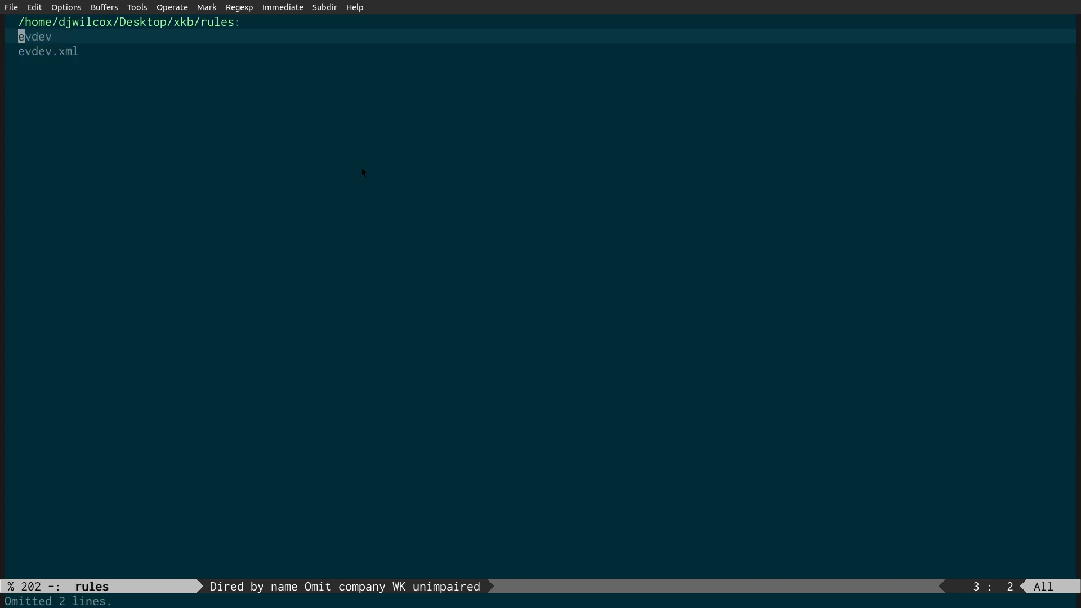
key(Return)
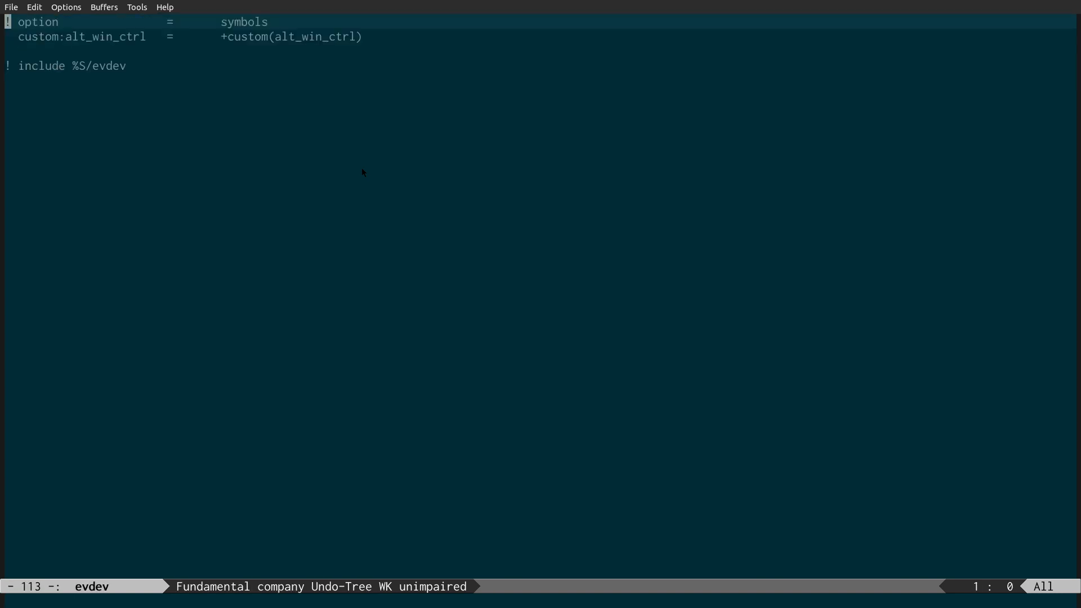
key(ctrl+x)
key(k)
key(Return)
Step: Open evdev.xml in the rules directory to examine its layout and option definitions, and close its buffer
key(Down)
key(Return)
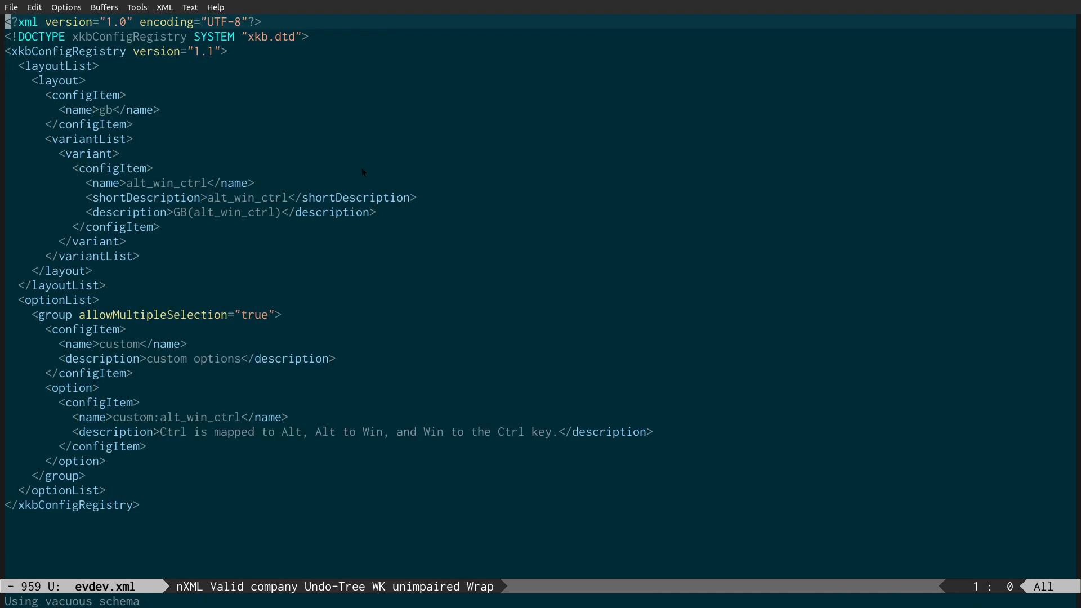
key(ctrl+x)
key(k)
key(Return)
Step: Go back to the xkb directory and open the custom file in the symbols directory to examine its key mappings
key(^)
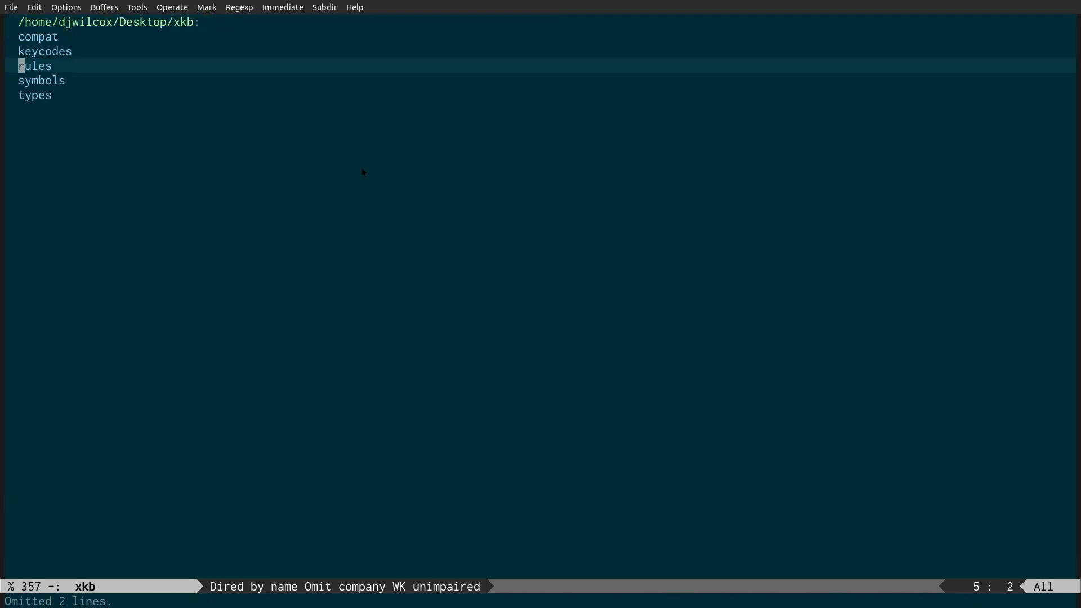
key(Down)
key(Return)
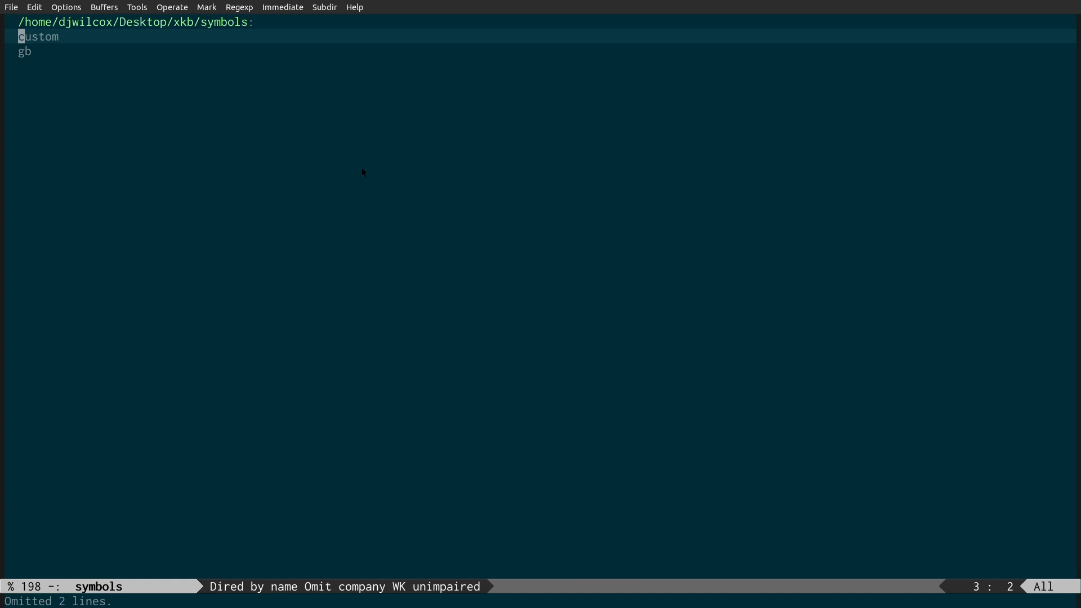
key(Down)
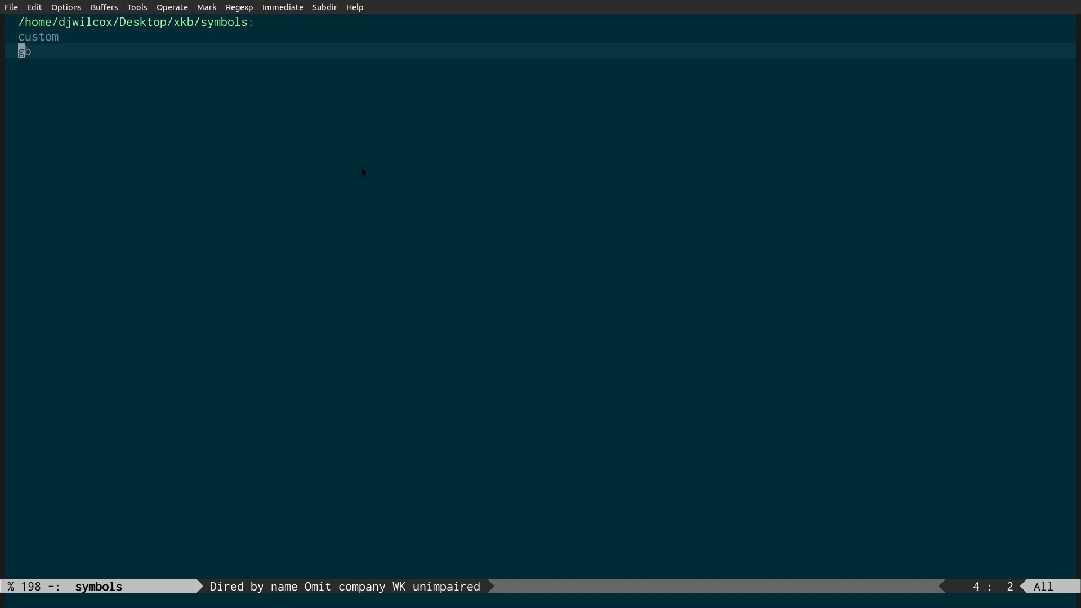
key(Up)
key(Return)
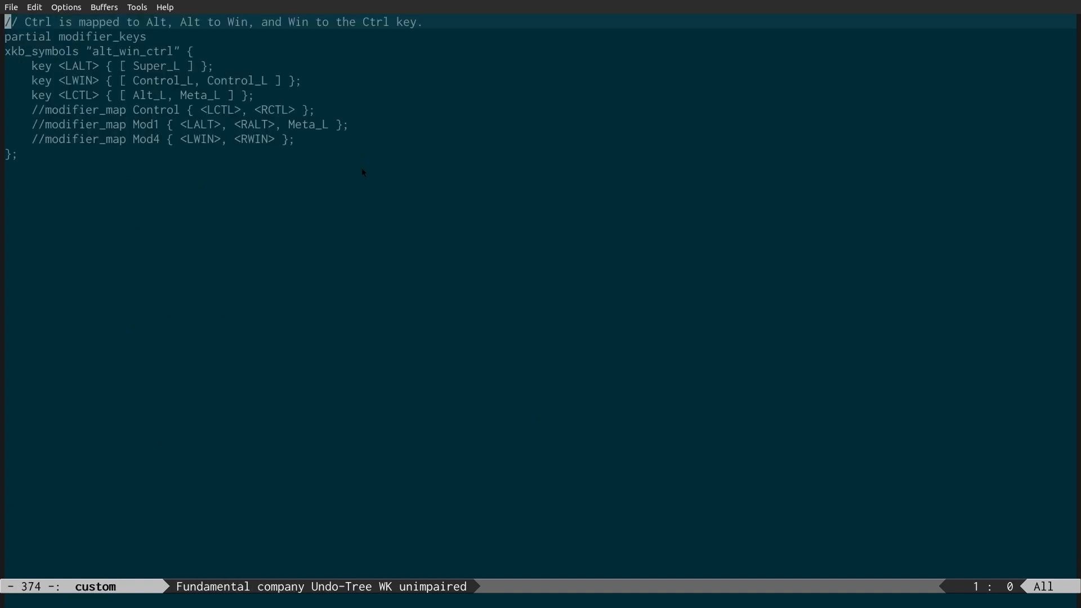
Step: Delete the three commented-out modifier_map lines from the custom symbols file and save it
key(j)
key(j)
key(j)
key(j)
key(j)
key(j)
key(V)
key(j)
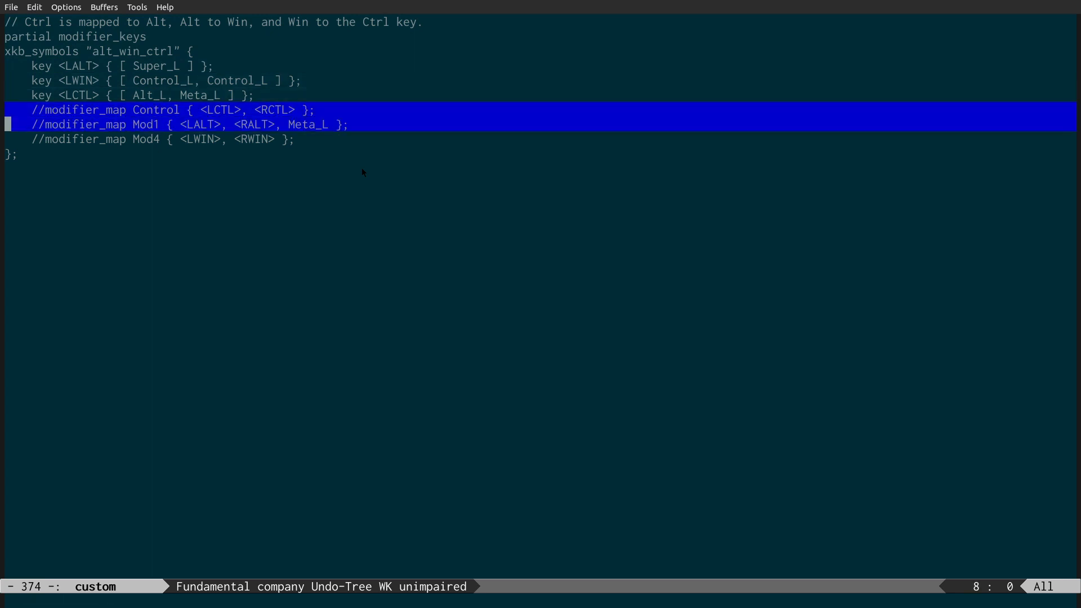
key(j)
key(d)
key(ctrl+x)
key(ctrl+s)
Step: Check the remaining key lines in the custom file up to its xkb_symbols header and close its buffer
key(k)
key(k)
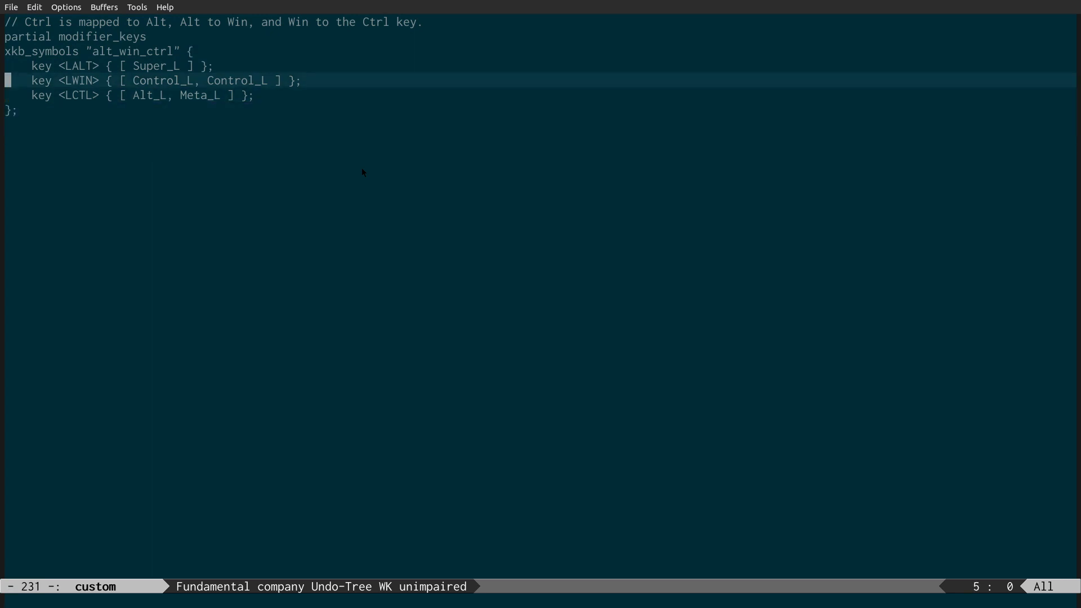
key(k)
key(k)
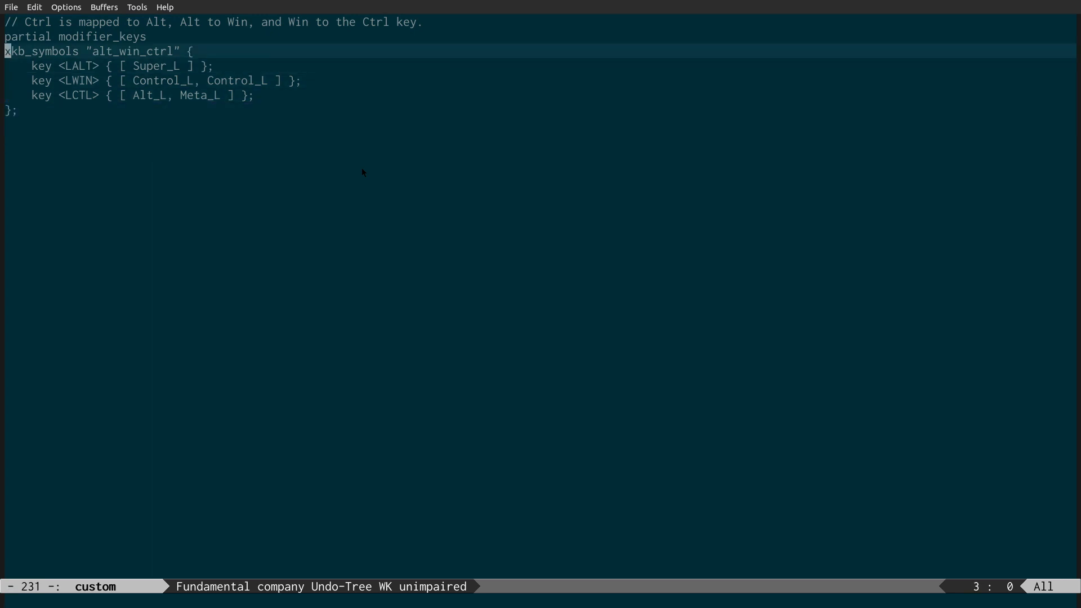
key(ctrl+x)
key(k)
key(Return)
Step: Open the gb file in the symbols directory to examine its include, name and key lines, and close its buffer
key(j)
key(Return)
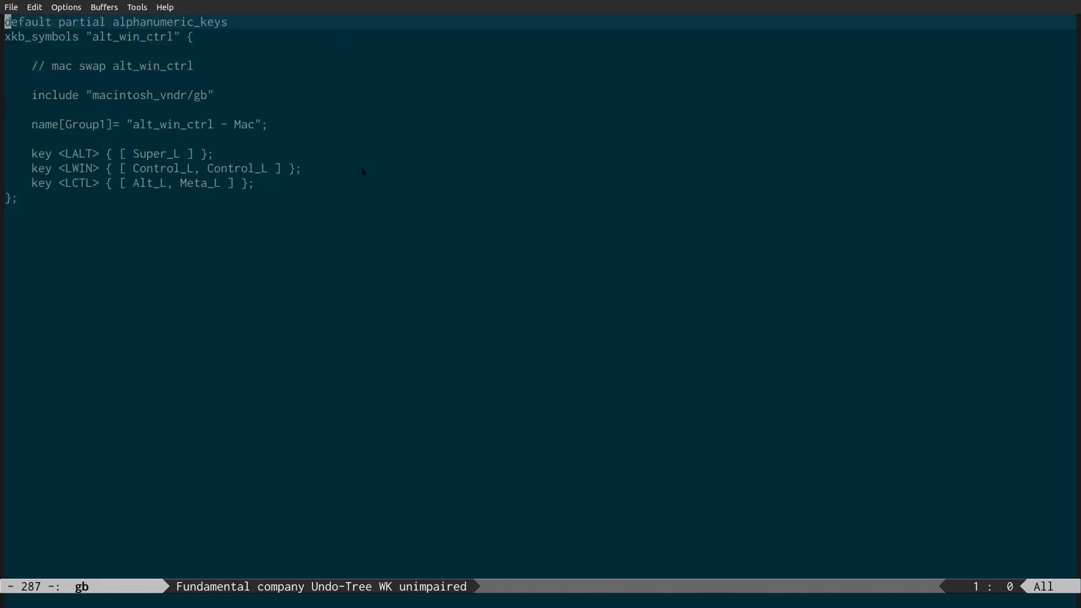
key(j)
key(j)
key(j)
key(j)
key(j)
key(j)
key(j)
key(j)
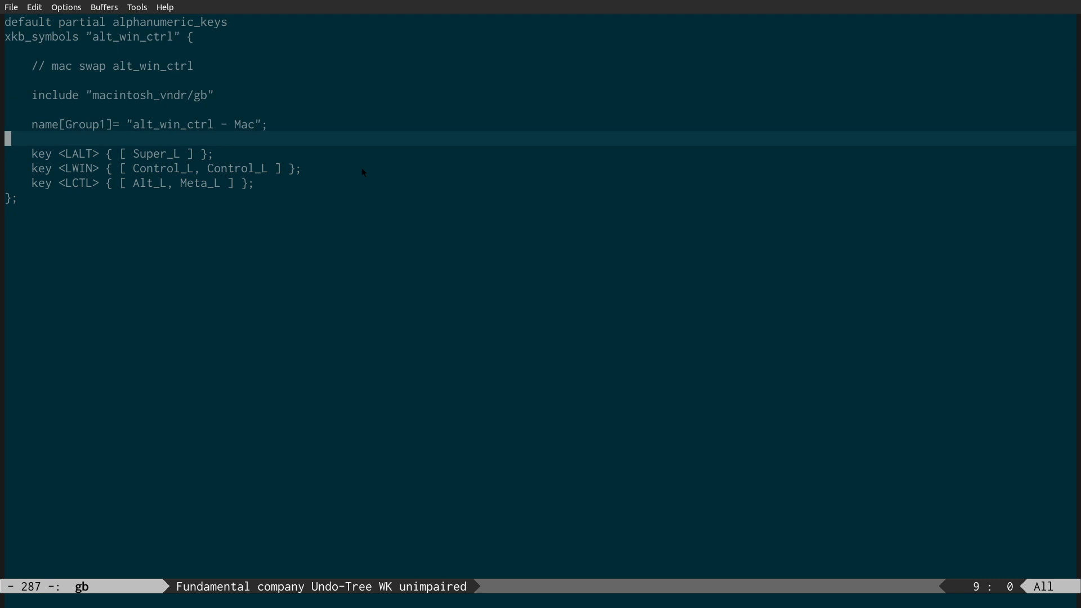
key(k)
key(k)
key(k)
key(ctrl+x)
key(k)
key(Return)
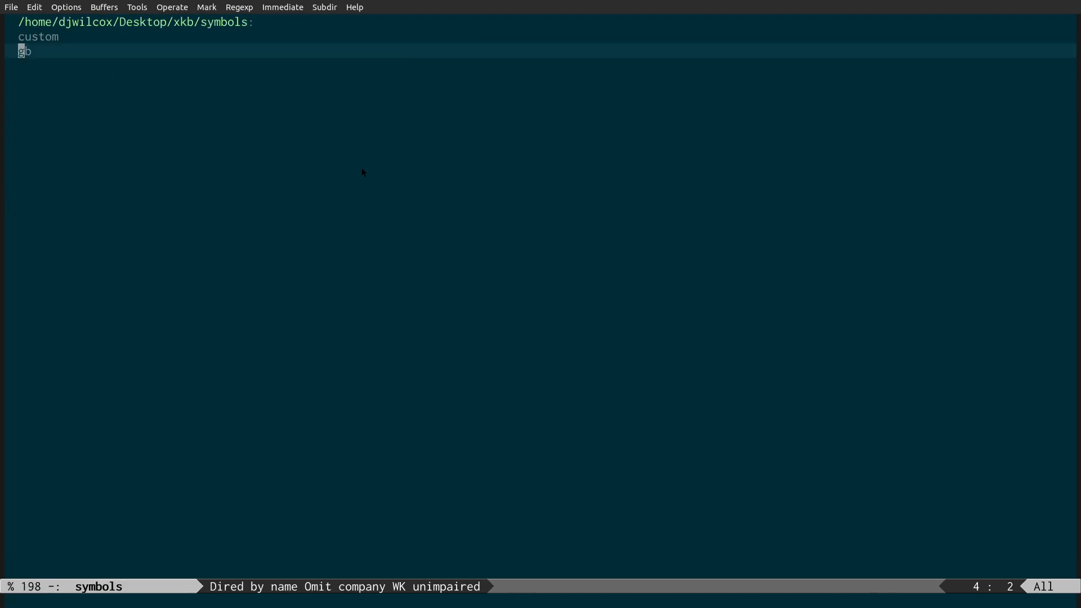
Step: Reopen the custom symbols file to examine its LALT, LWIN and LCTL mappings, and close its buffer
key(k)
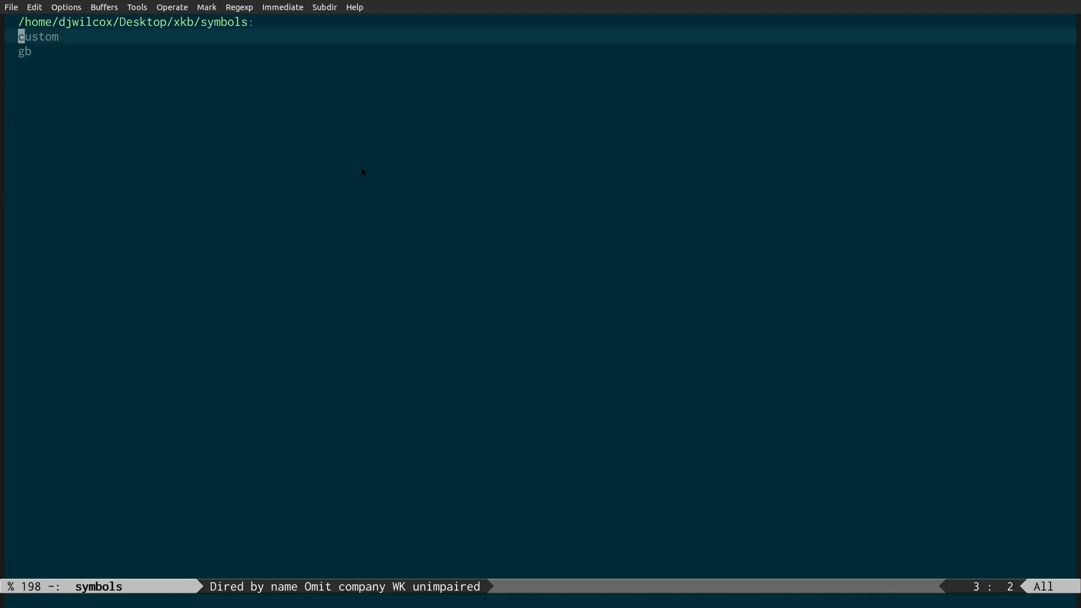
key(Return)
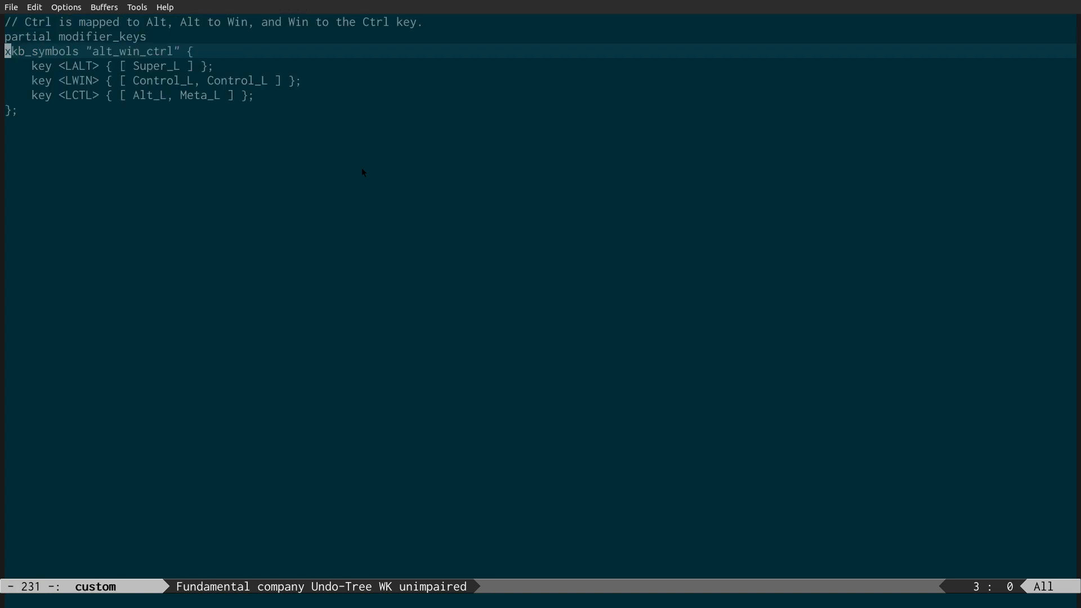
key(l)
key(l)
key(l)
key(l)
key(l)
key(l)
key(l)
key(l)
key(l)
key(l)
key(l)
key(l)
key(l)
key(j)
key(j)
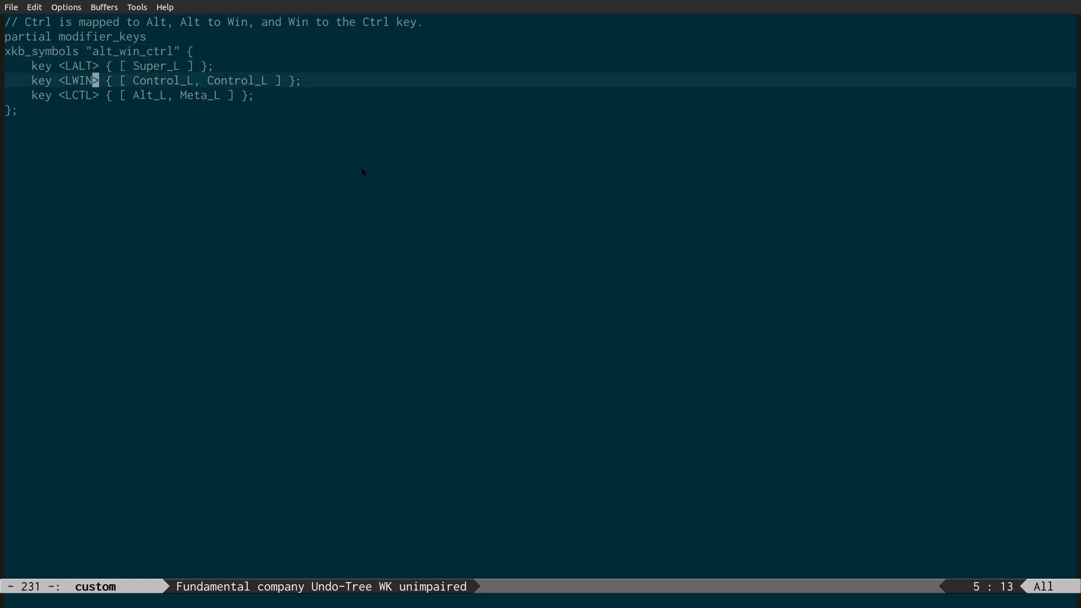
key(k)
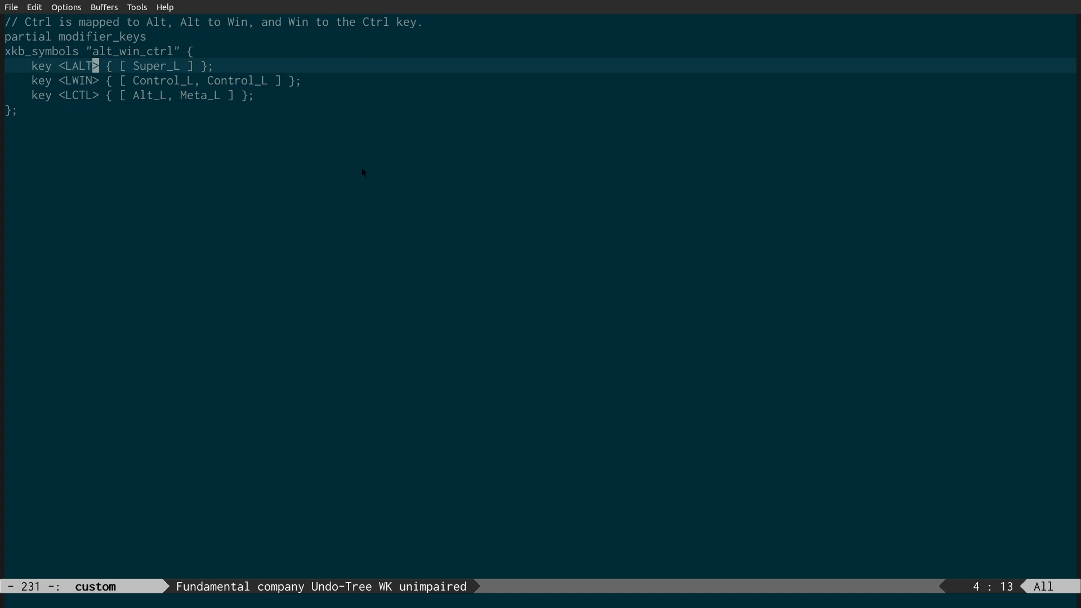
key(j)
key(j)
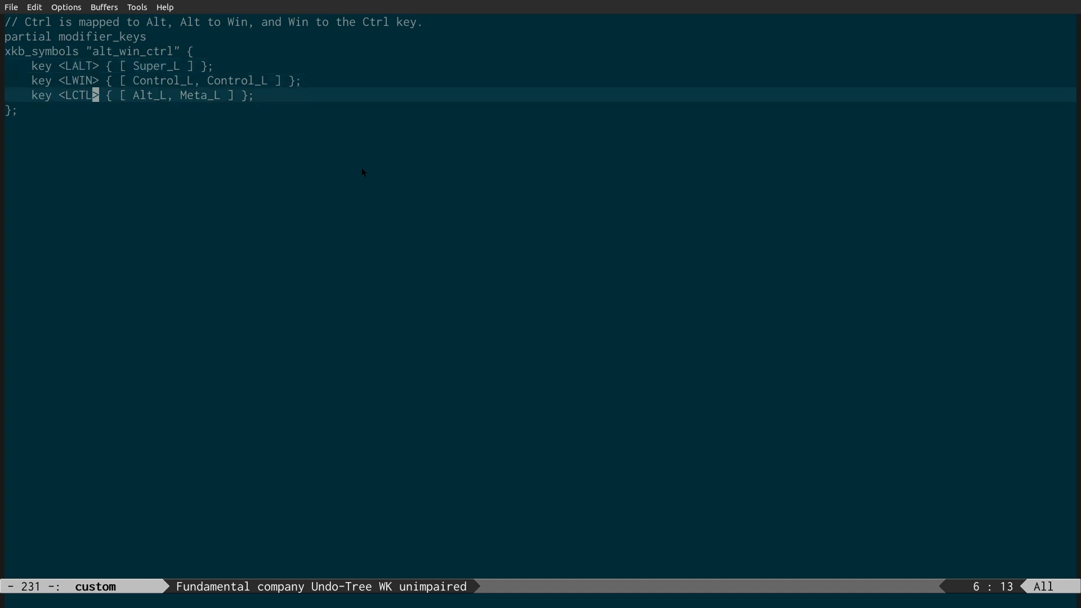
key(ctrl+x)
key(k)
key(Return)
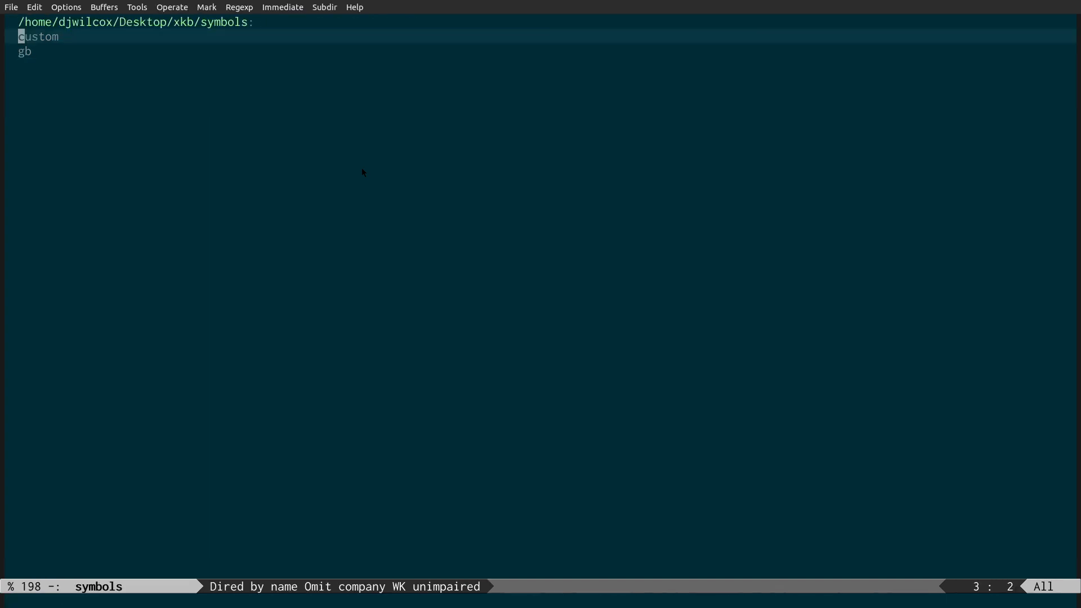
Step: Reopen the gb symbols file and examine its include line for "macintosh_vndr/gb"
key(j)
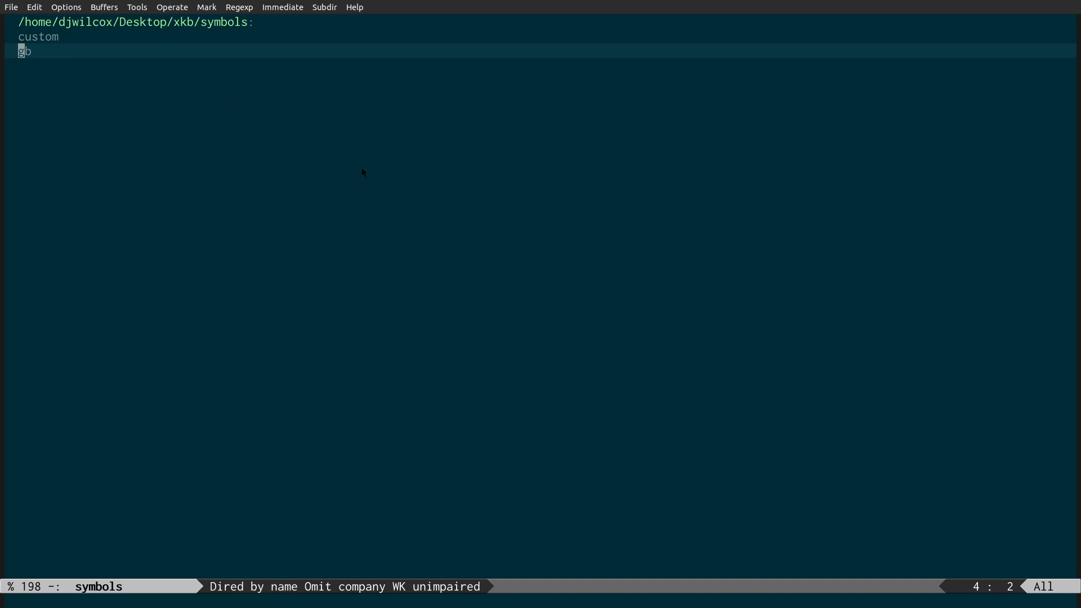
key(Return)
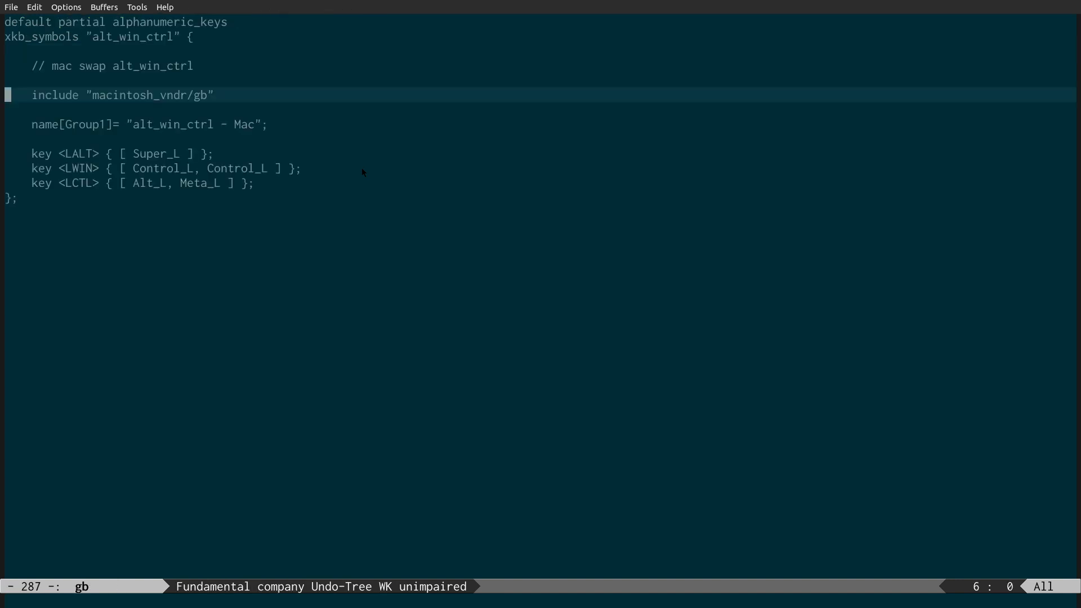
key(l)
key(l)
key(l)
key(l)
key(l)
key(l)
key(l)
key(l)
key(l)
key(l)
key(l)
key(l)
key(l)
key(l)
key(l)
key(l)
key(l)
key(l)
key(l)
key(l)
key(l)
key(l)
key(l)
key(l)
key(l)
key(l)
key(l)
key(l)
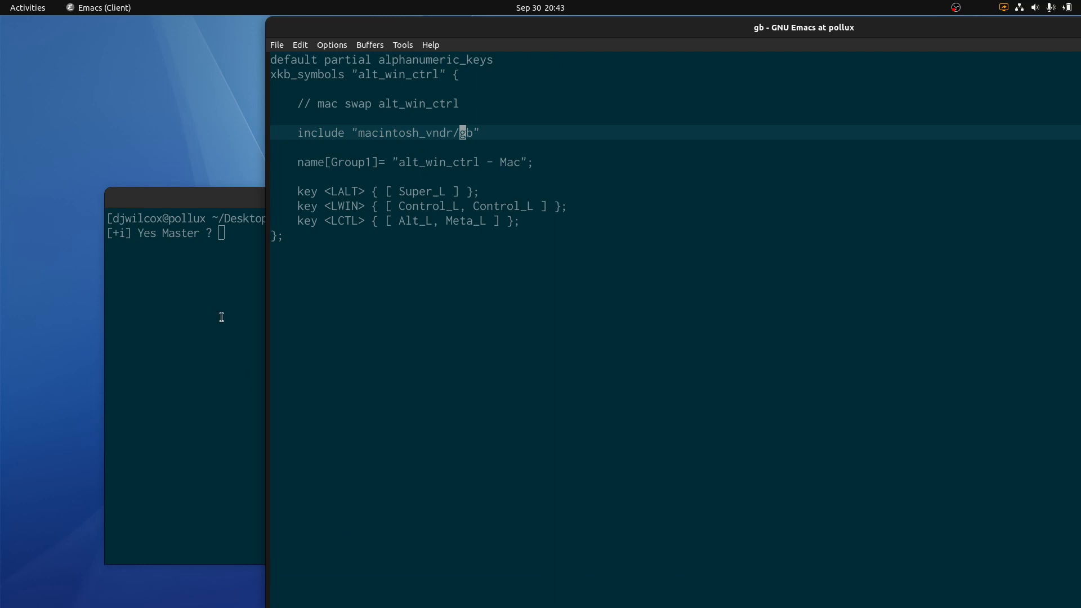
Step: Switch to the terminal and show everything available in /usr/share/X11/xkb/symbols/
click(193, 324)
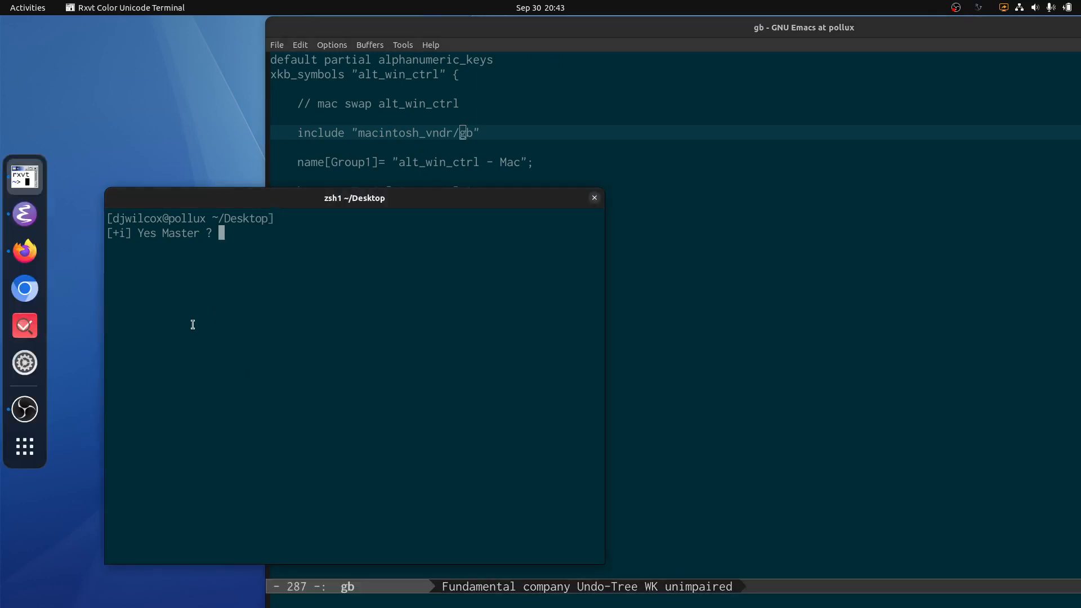
text(ls /usr/sha)
key(Tab)
text(x)
key(c)
key(c)
key(Tab)
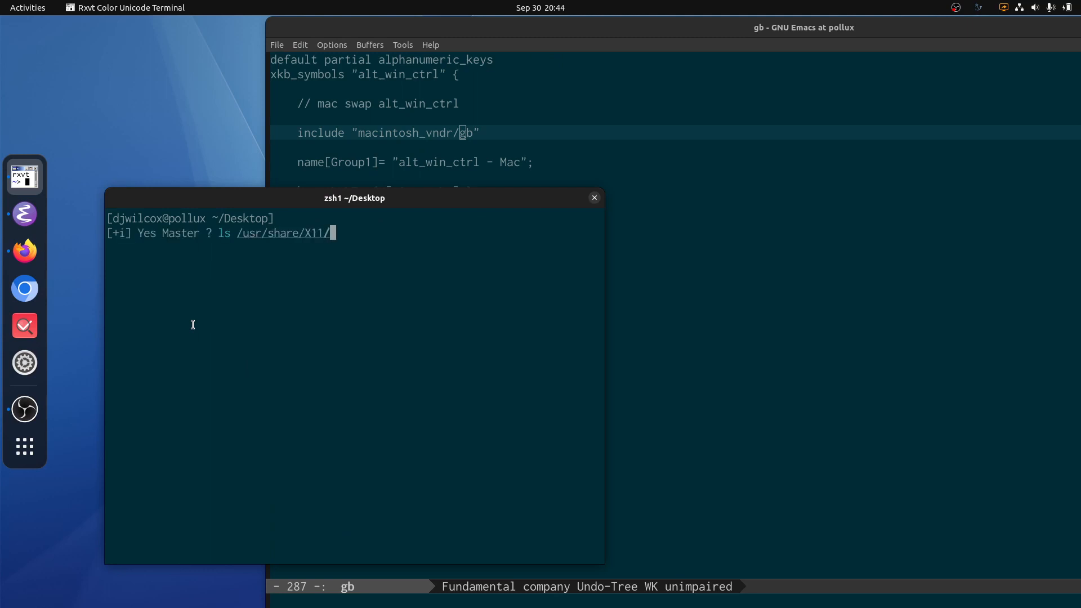
text(xk)
key(Tab)
key(Tab)
text(s)
key(Tab)
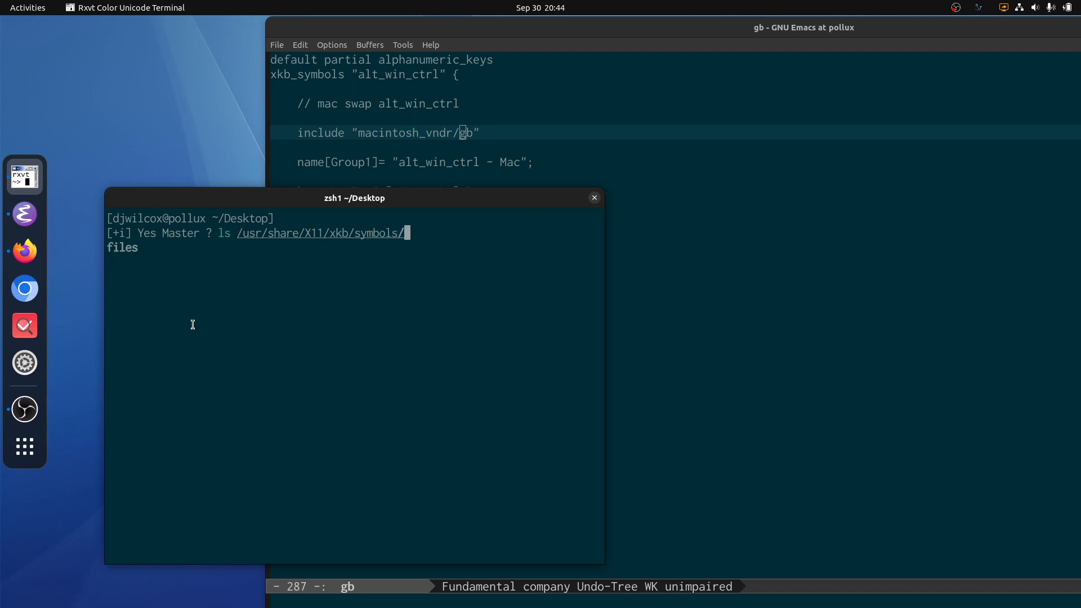
text(y)
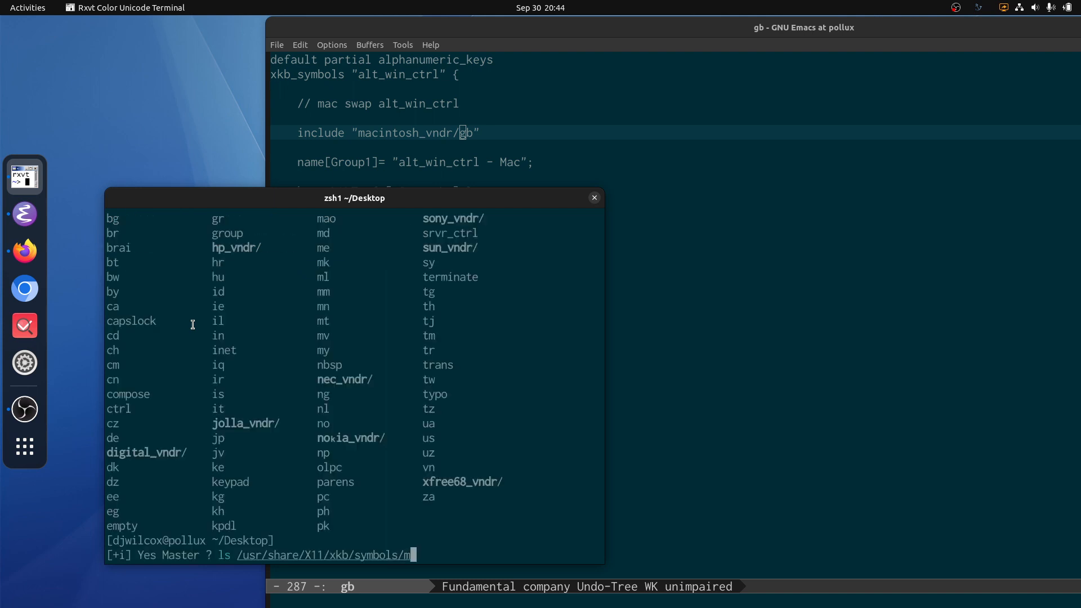
text(mac)
Step: List the layout files in /usr/share/X11/xkb/symbols/macintosh_vndr with ls and examine the directory's contents
key(Tab)
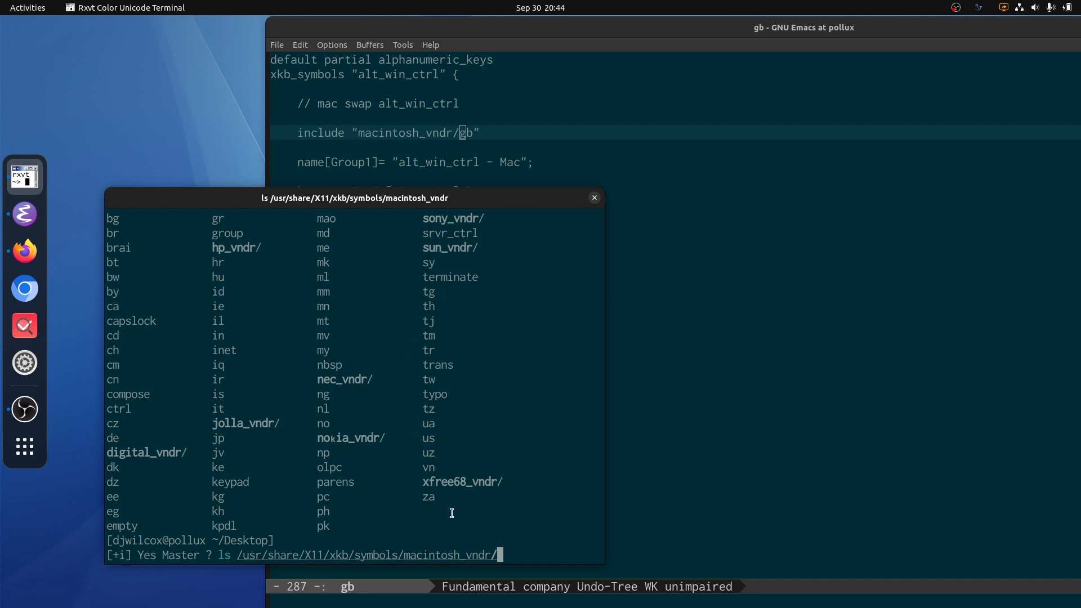
key(Return)
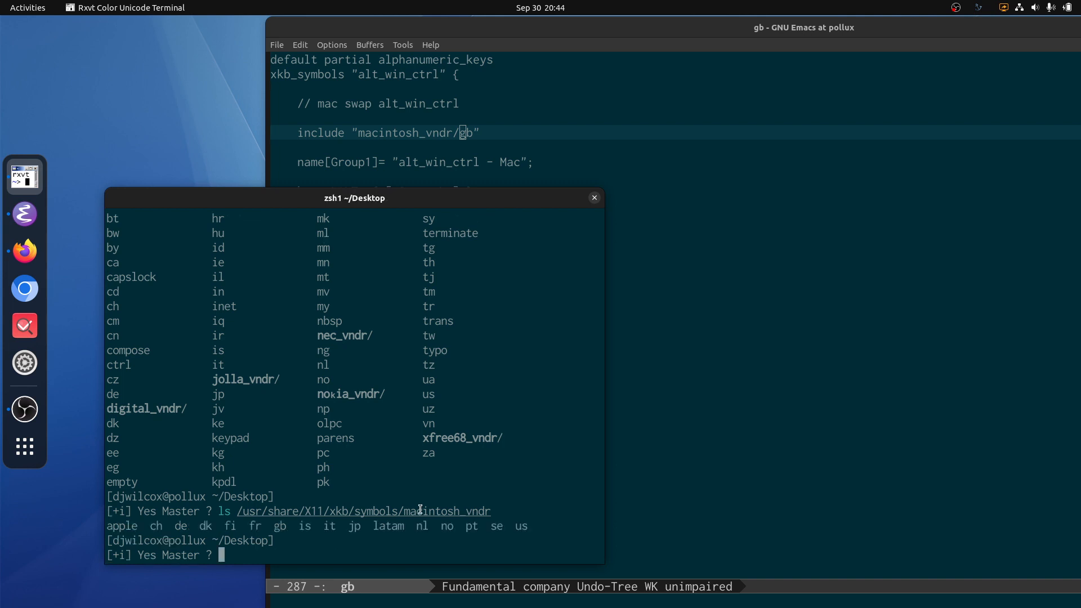
drag(405, 511, 497, 513)
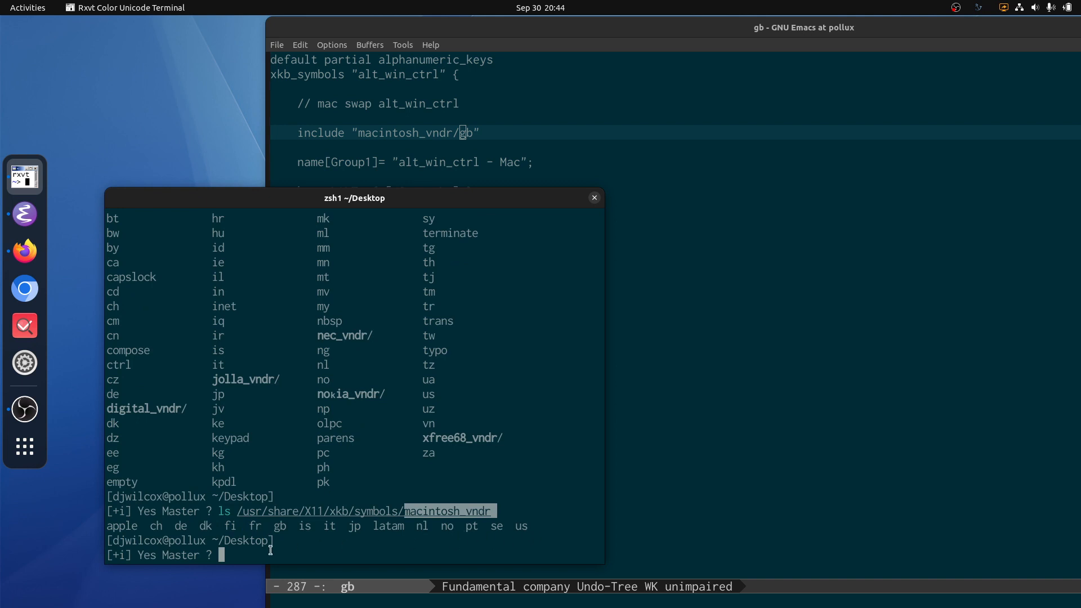
click(313, 526)
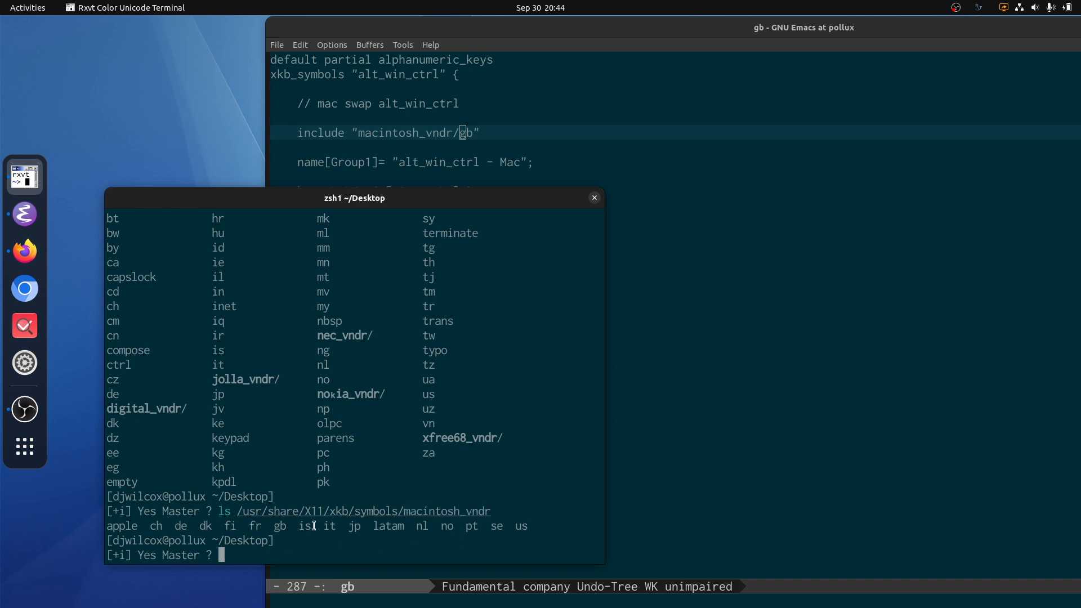
Step: Clear the terminal and view /usr/share/X11/xkb/symbols/macintosh_vndr/gb with less, keeping the include line in the Emacs window behind uncovered
key(ctrl+l)
key(Up)
key(Escape)
text(0)
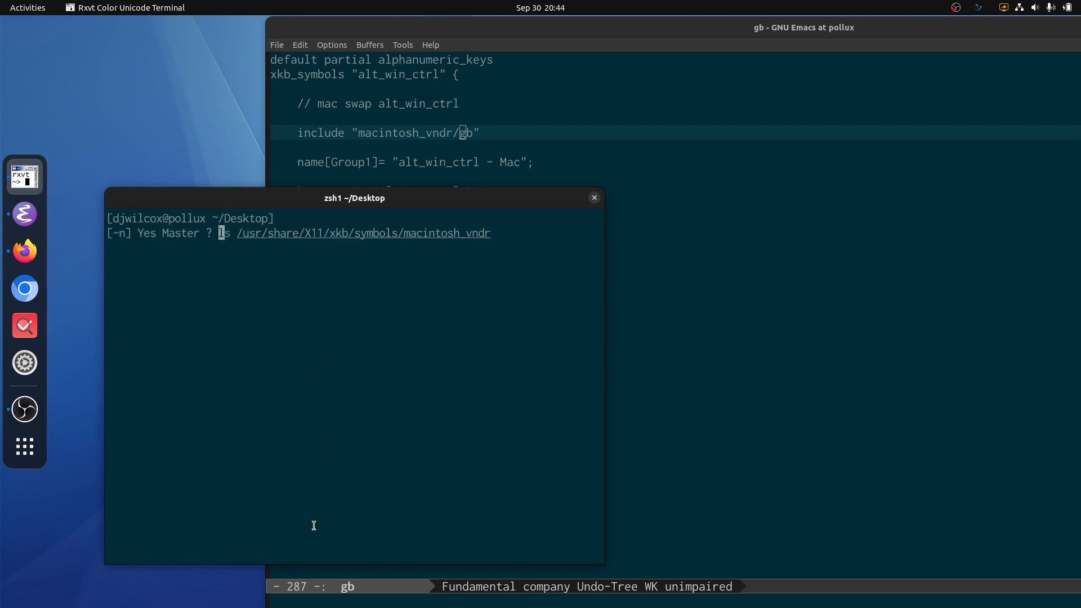
text(cwtre)
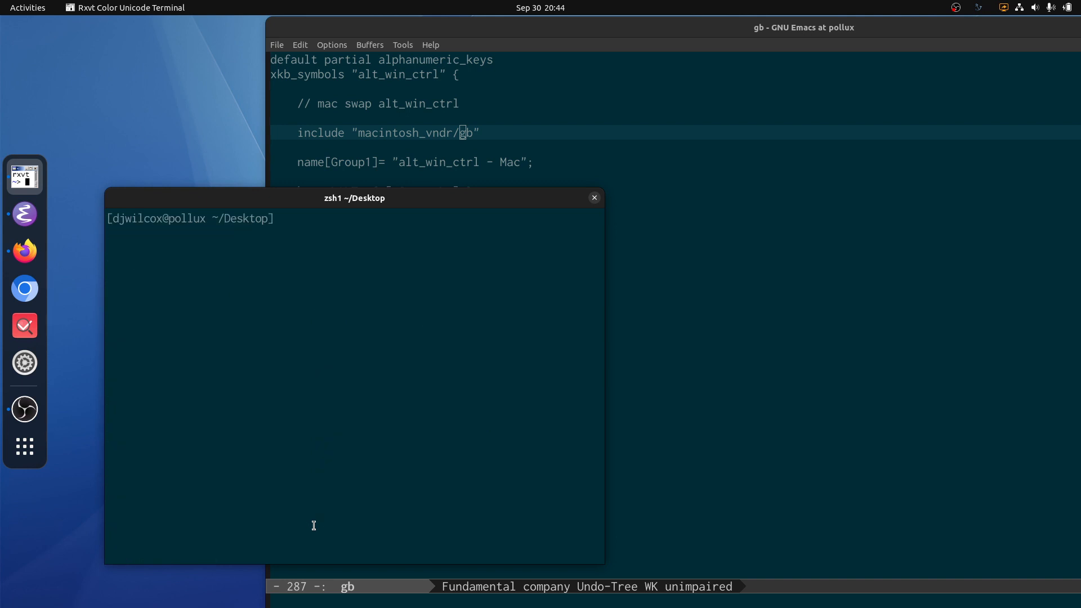
key(Escape)
key(shift+a)
text(/gb)
key(Tab)
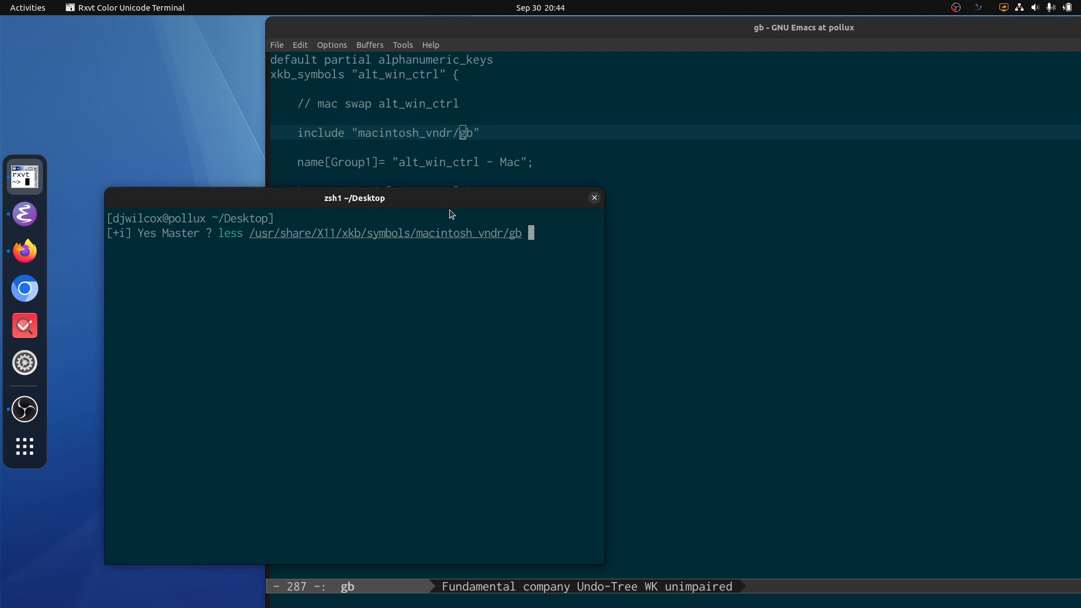
key(Return)
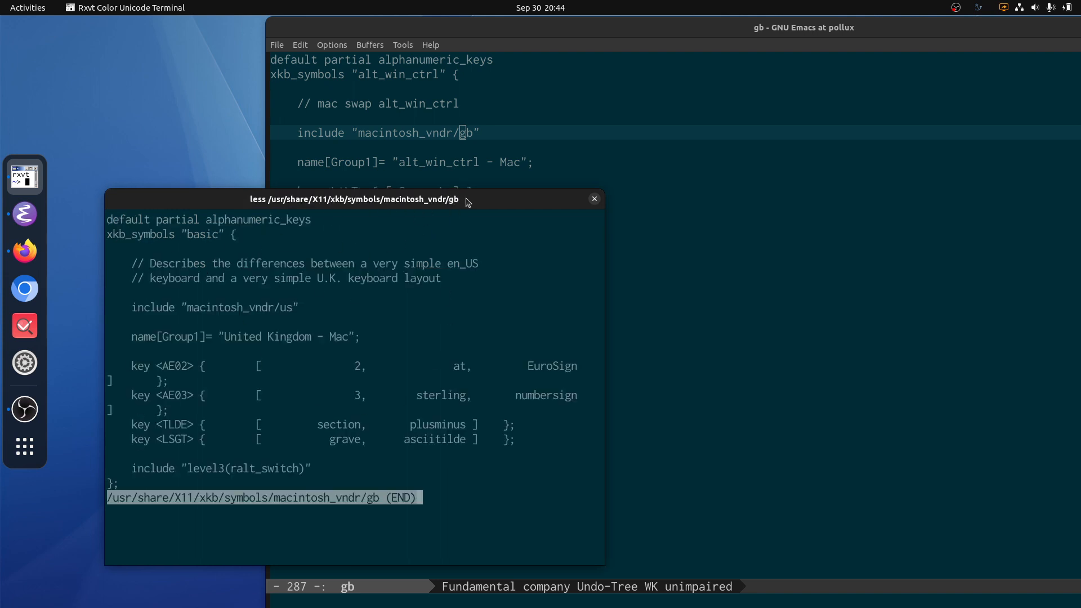
drag(466, 201, 467, 207)
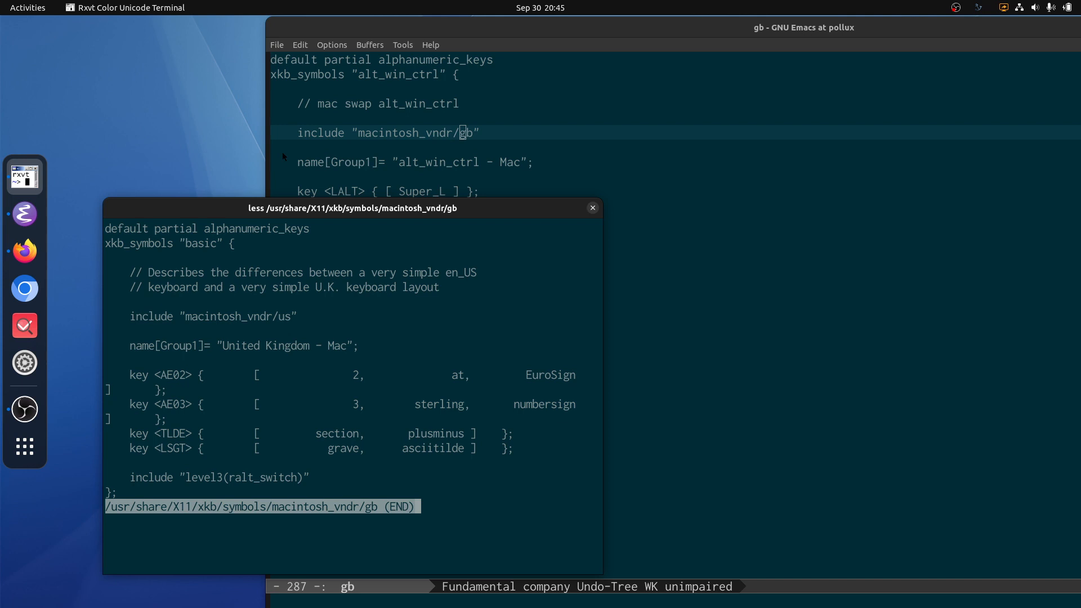
Step: Compare the custom gb file's Group1 name, key mappings and include line in Emacs with the system gb file in the terminal
key(alt+Tab)
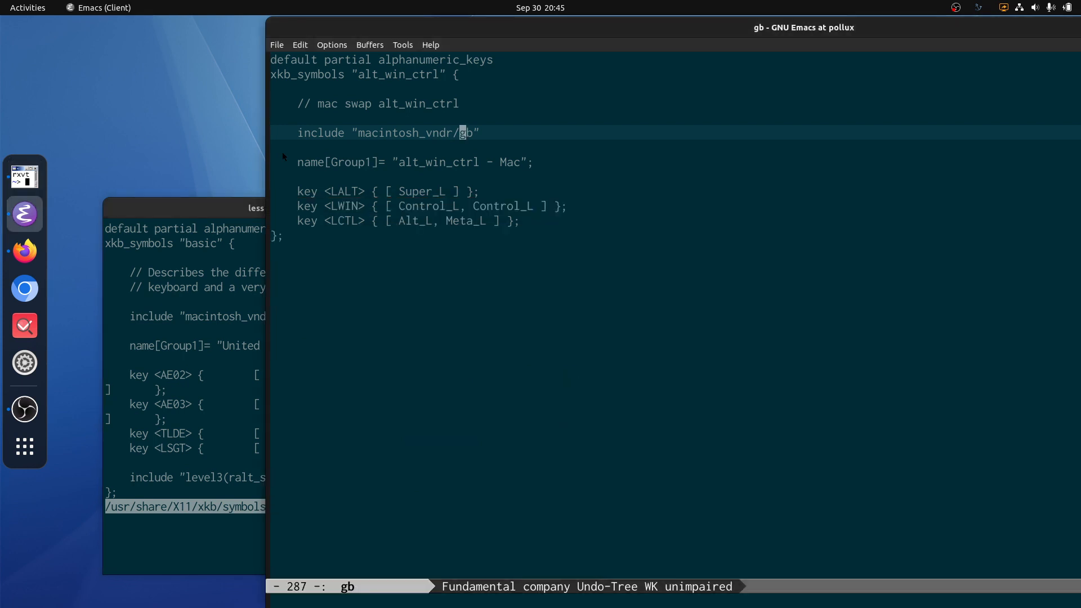
key(Down)
key(Down)
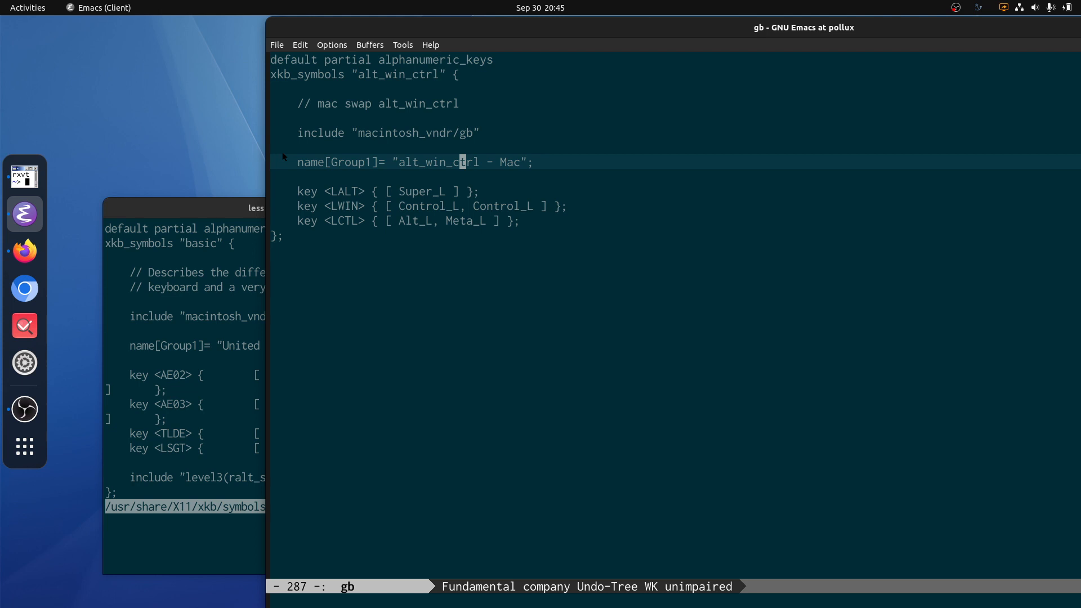
key(Down)
key(Down)
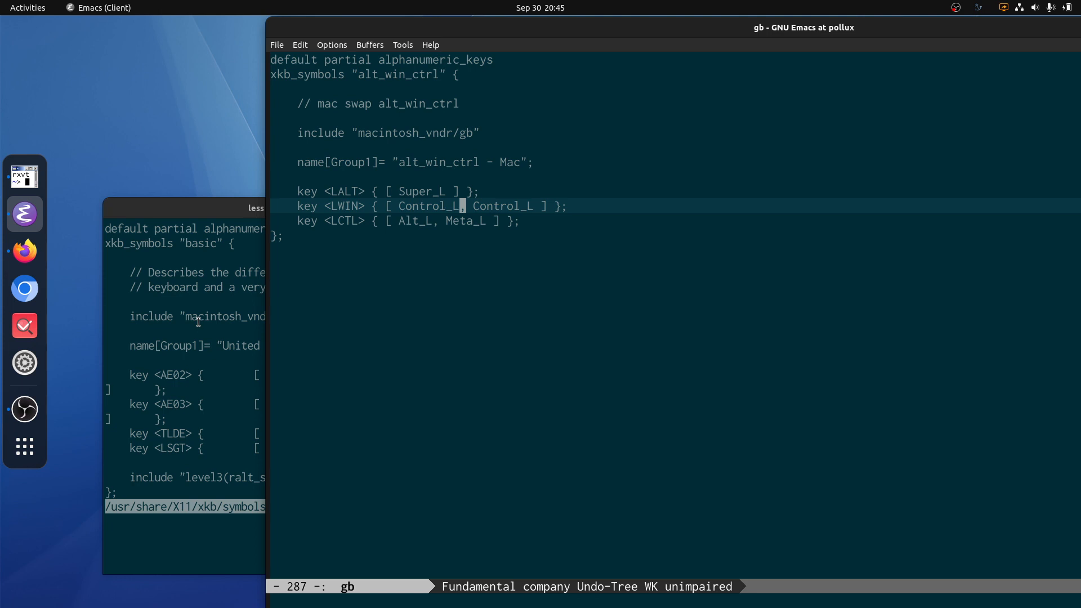
click(222, 223)
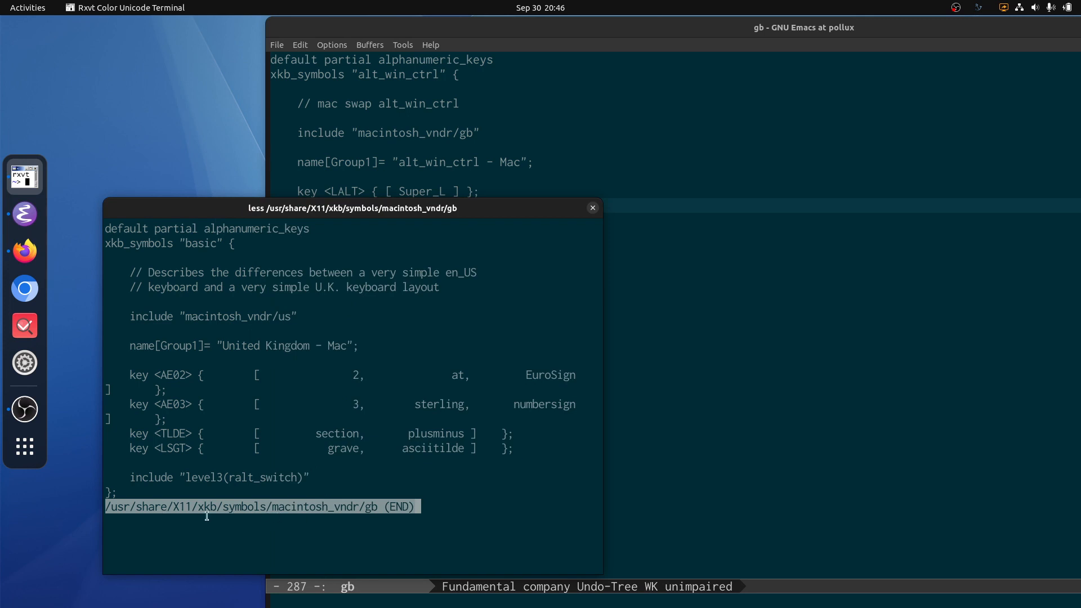
click(436, 133)
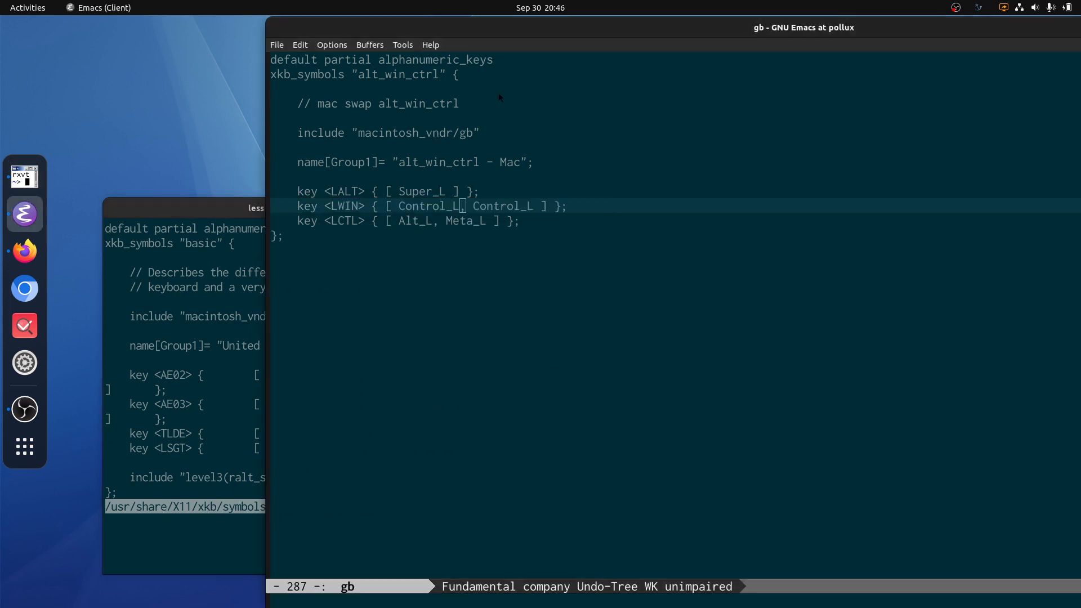
click(178, 325)
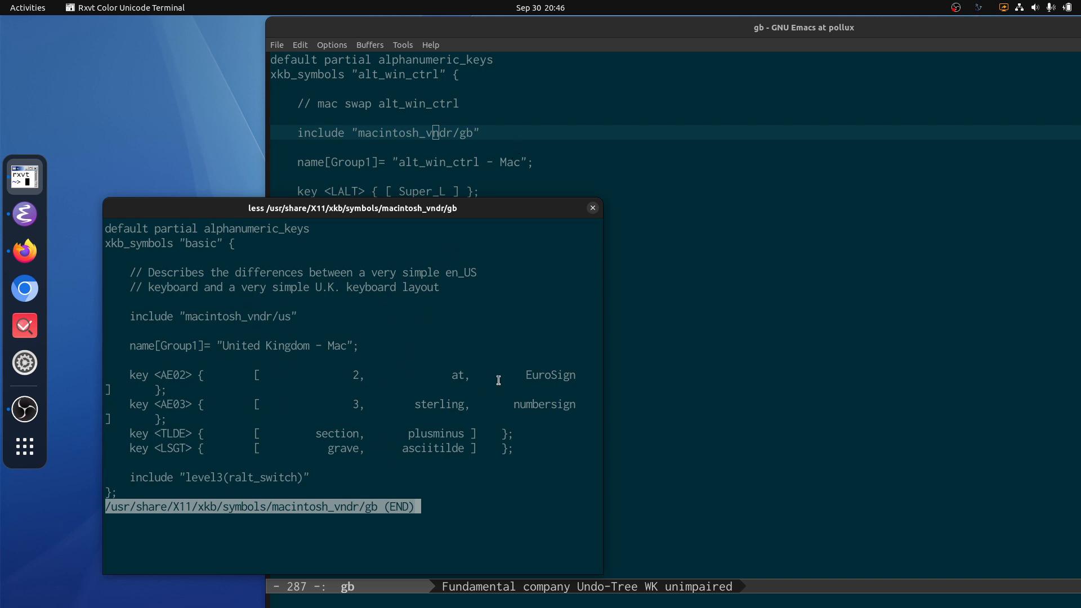
key(alt+Tab)
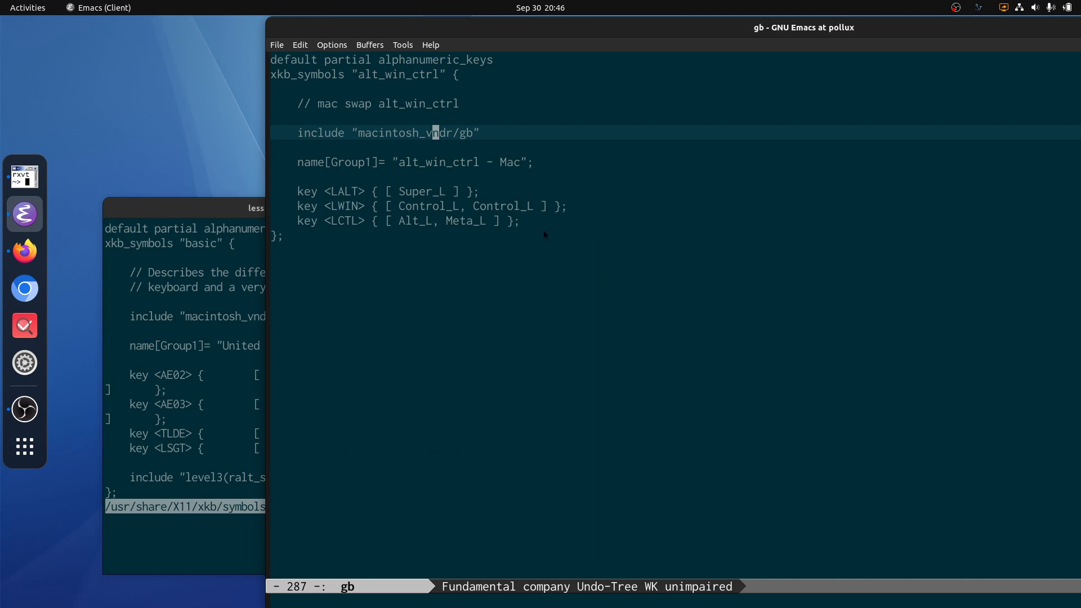
Step: Examine the lines above the include statement in the custom gb file, and move the Emacs window onto the adjacent screen
key(Up)
key(Up)
key(Left)
key(Left)
key(Left)
key(super+shift+Right)
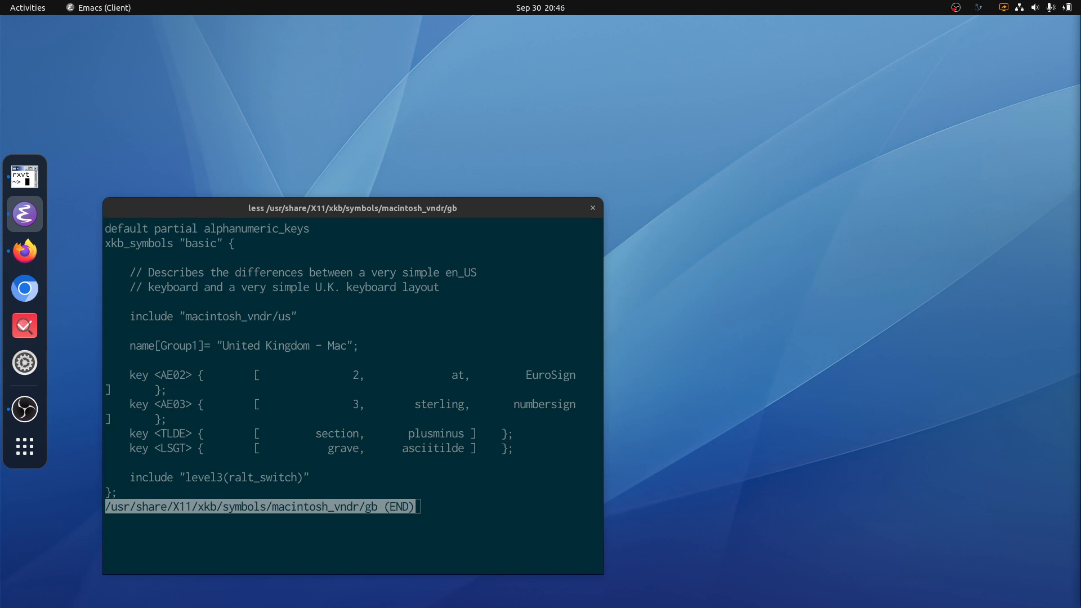
Step: Bring the Emacs window back to this screen, shrink it, and place it beside the terminal window
drag(1080, 113, 384, 40)
key(F11)
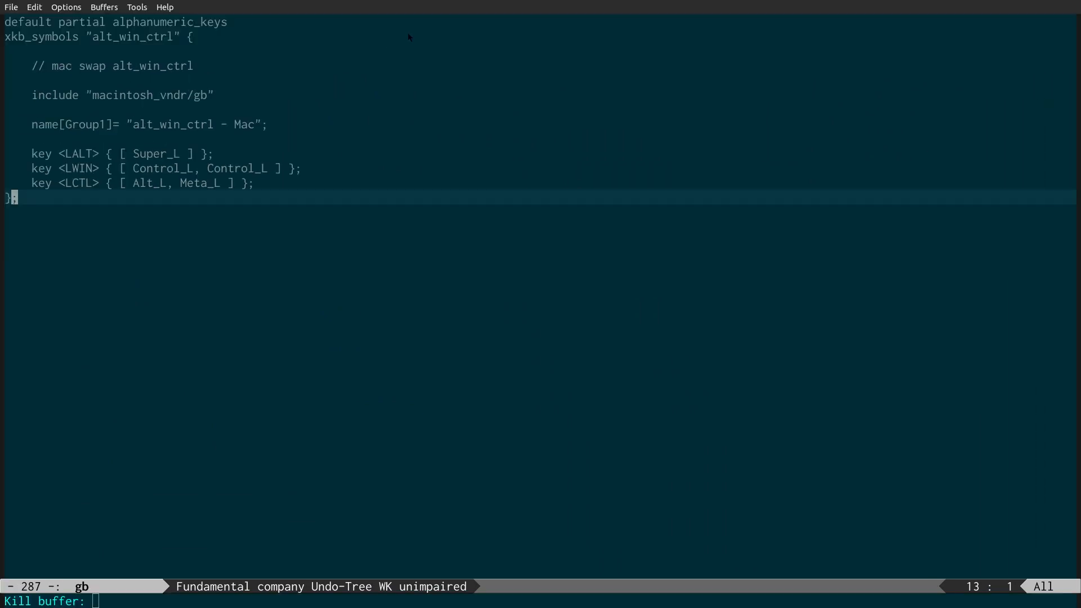
key(F11)
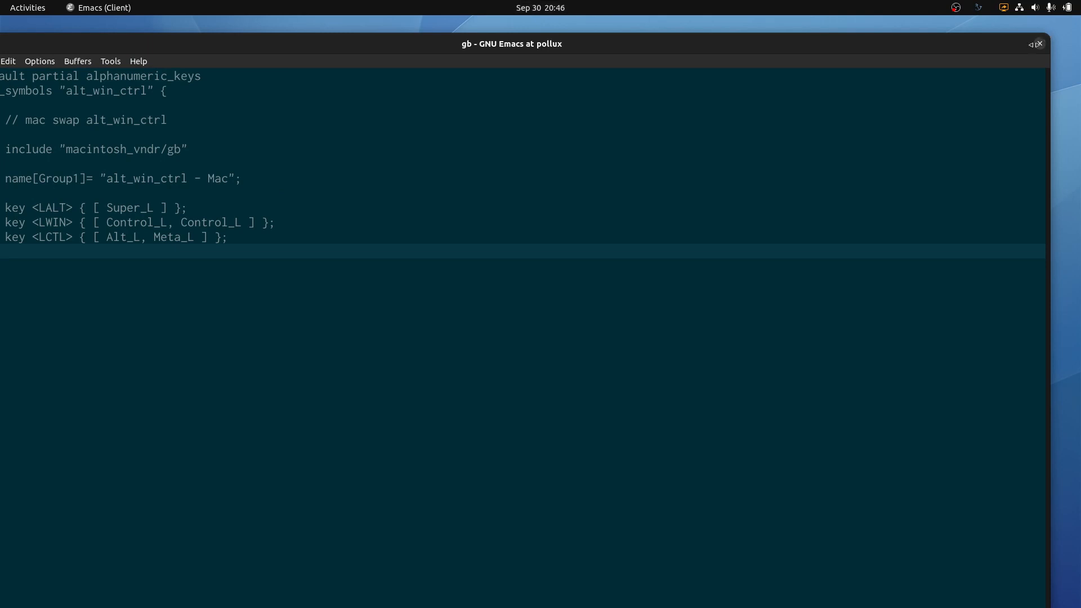
drag(1051, 45, 463, 96)
drag(330, 53, 632, 59)
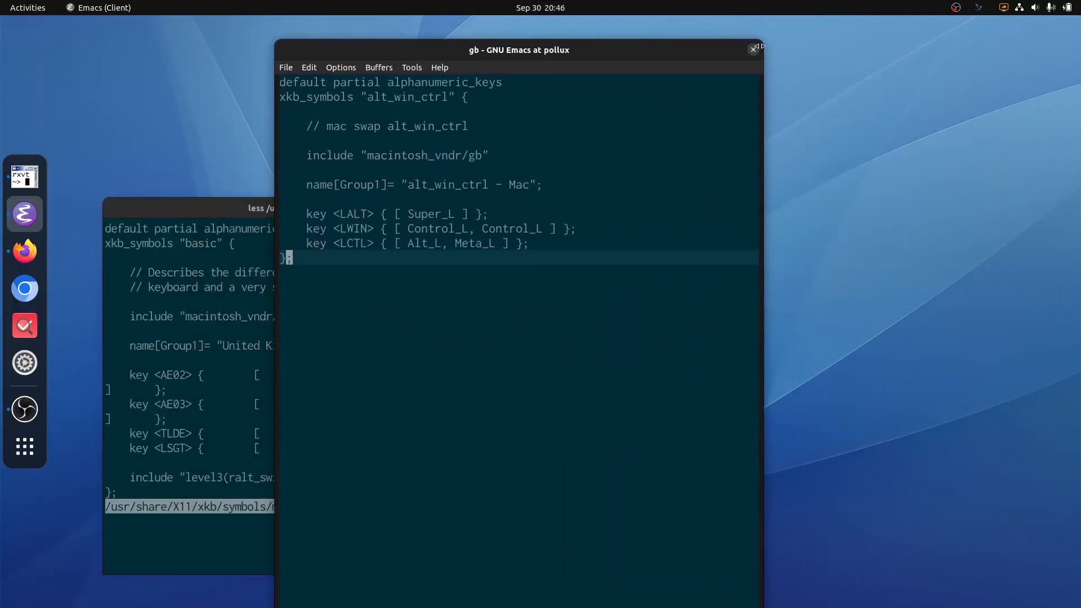
drag(758, 62, 690, 245)
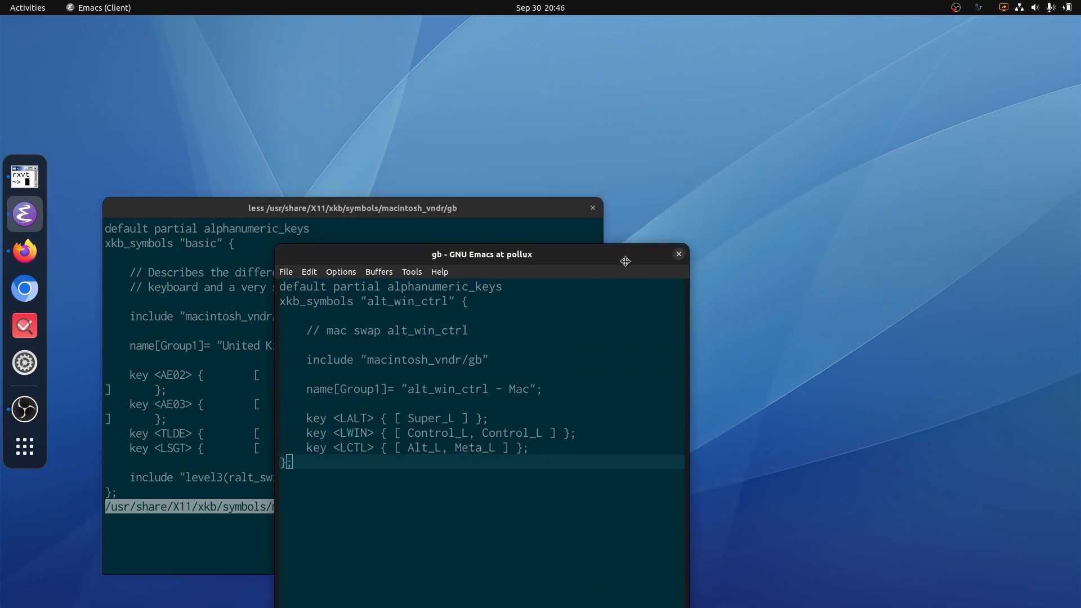
drag(624, 261, 760, 142)
Step: Quit the less view of the system gb file in the terminal, and kill the gb buffer in Emacs
click(259, 327)
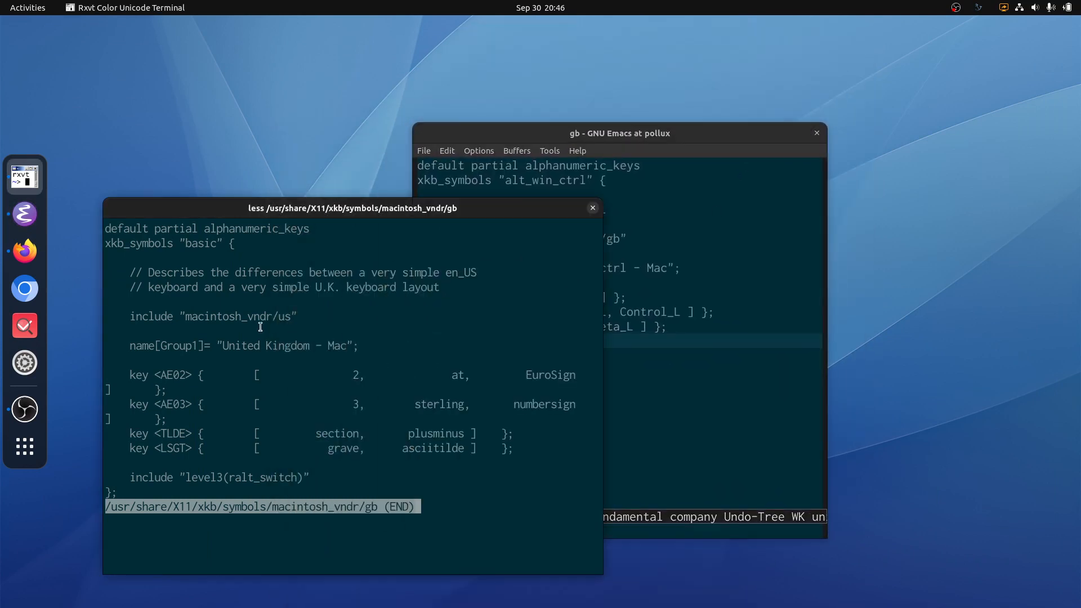
key(q)
click(687, 137)
key(ctrl+x)
key(k)
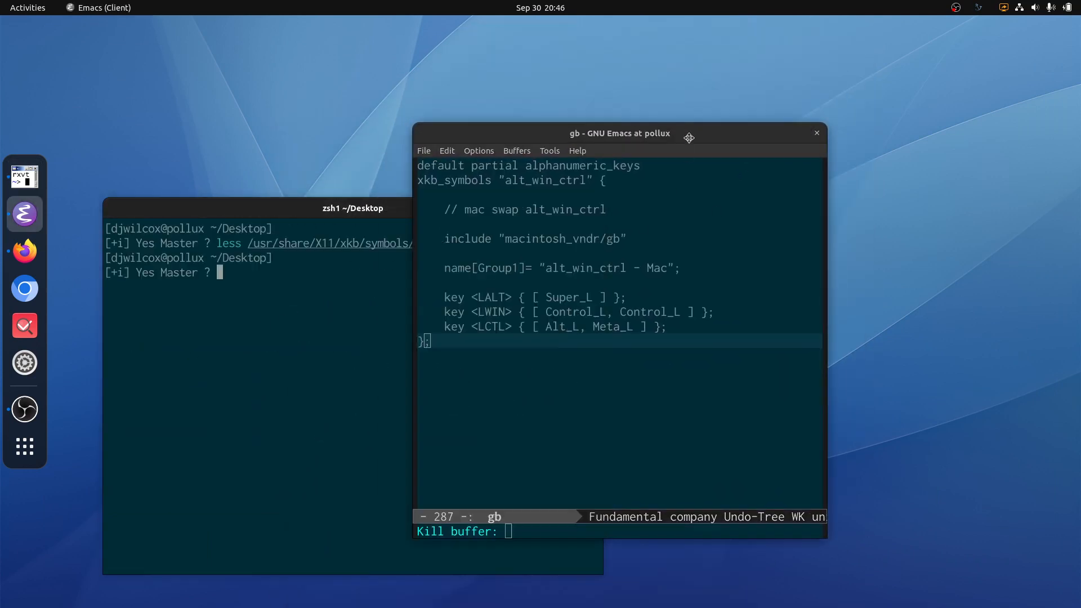
key(ctrl+x)
key(k)
key(ctrl+x)
key(k)
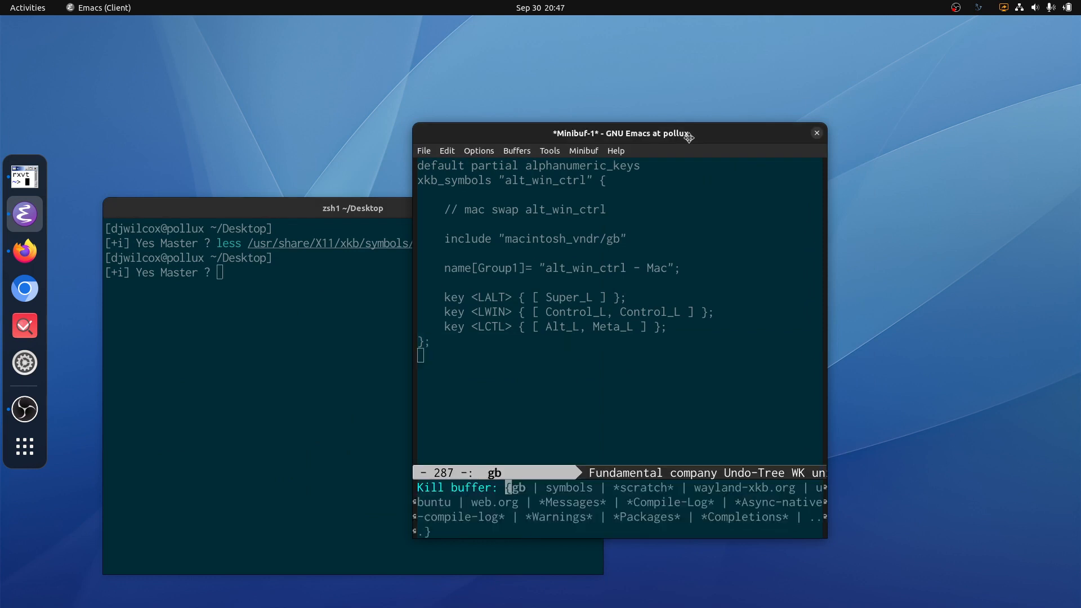
key(Return)
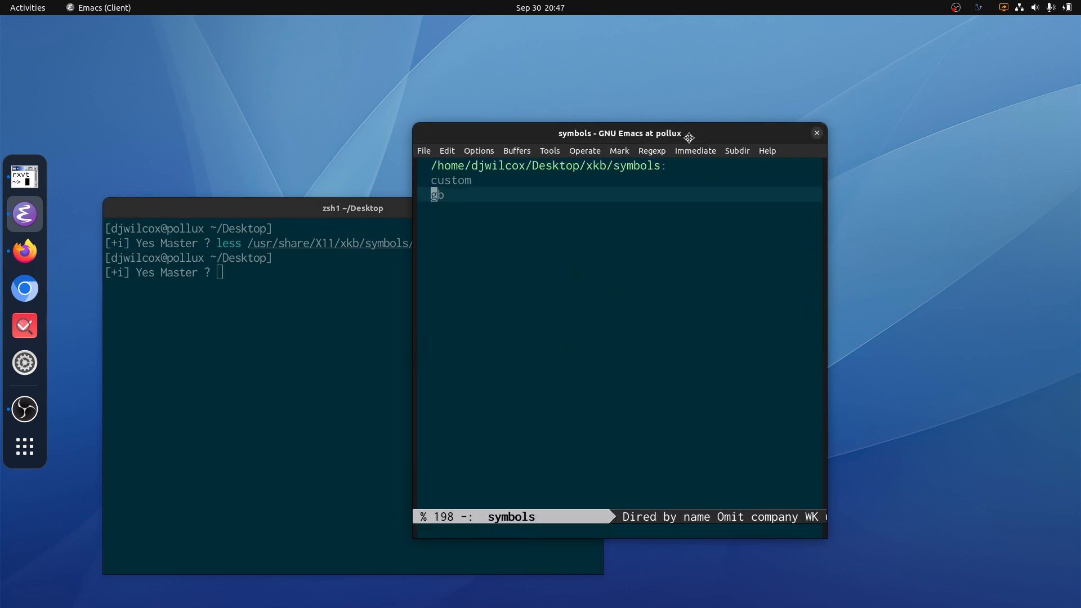
Step: Browse up to the xkb directory and into its rules folder in Dired, and close Emacs
key(asciicircum)
key(p)
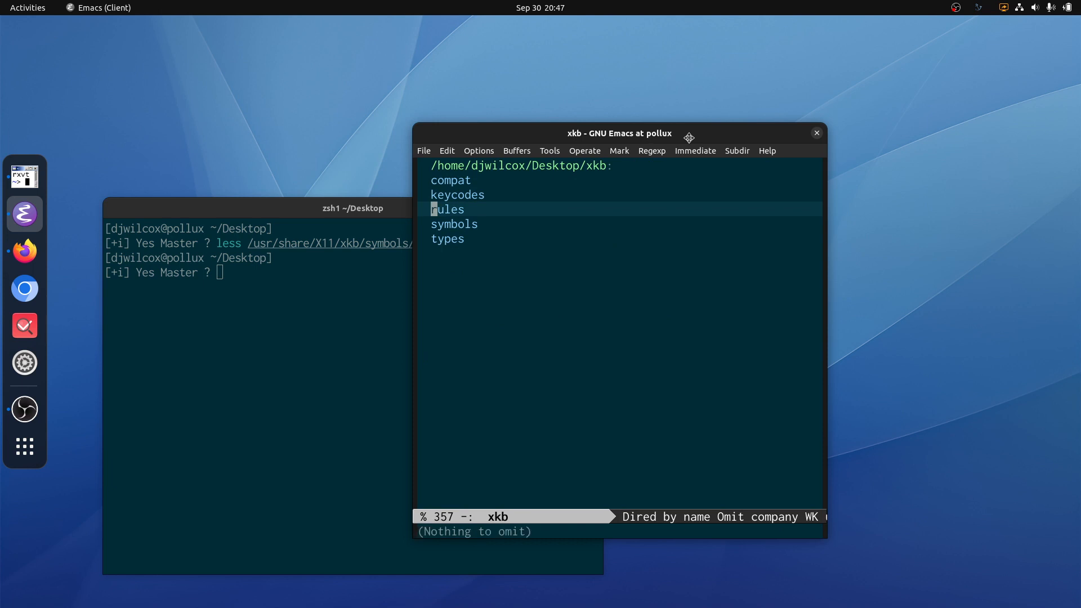
key(Return)
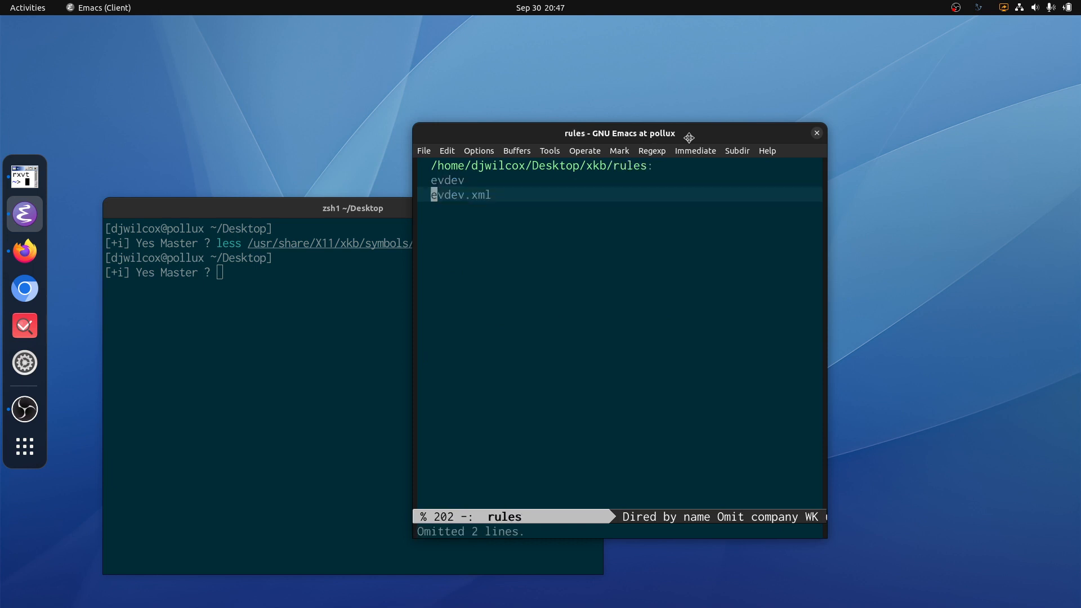
click(816, 136)
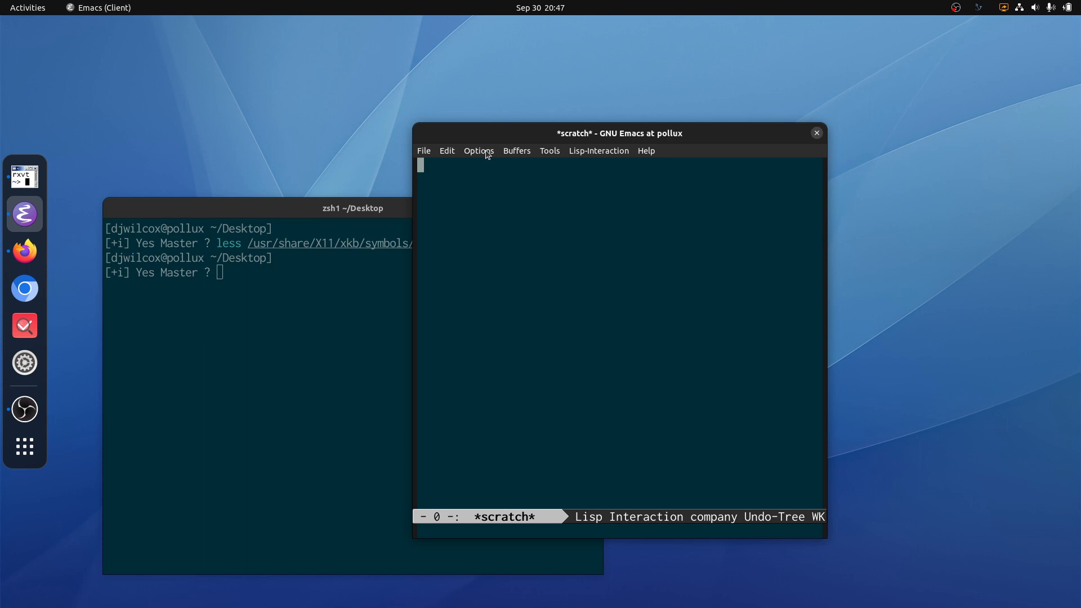
key(alt+F4)
Step: Open Tweaks, examine the Additional Layout Options under Keyboard & Mouse, and close Tweaks
key(super+a)
text(tweak)
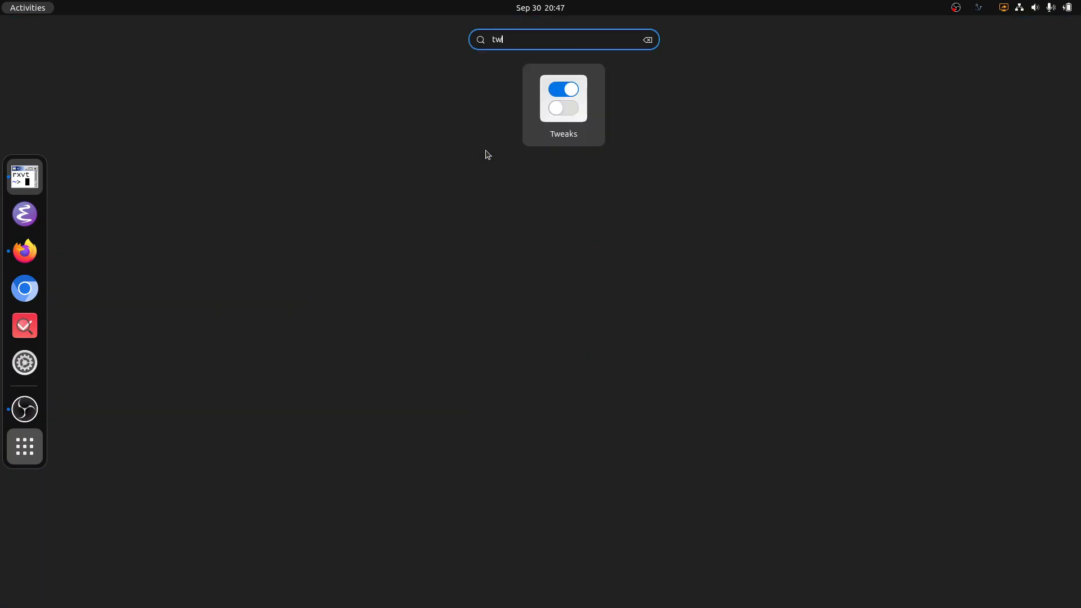
key(Return)
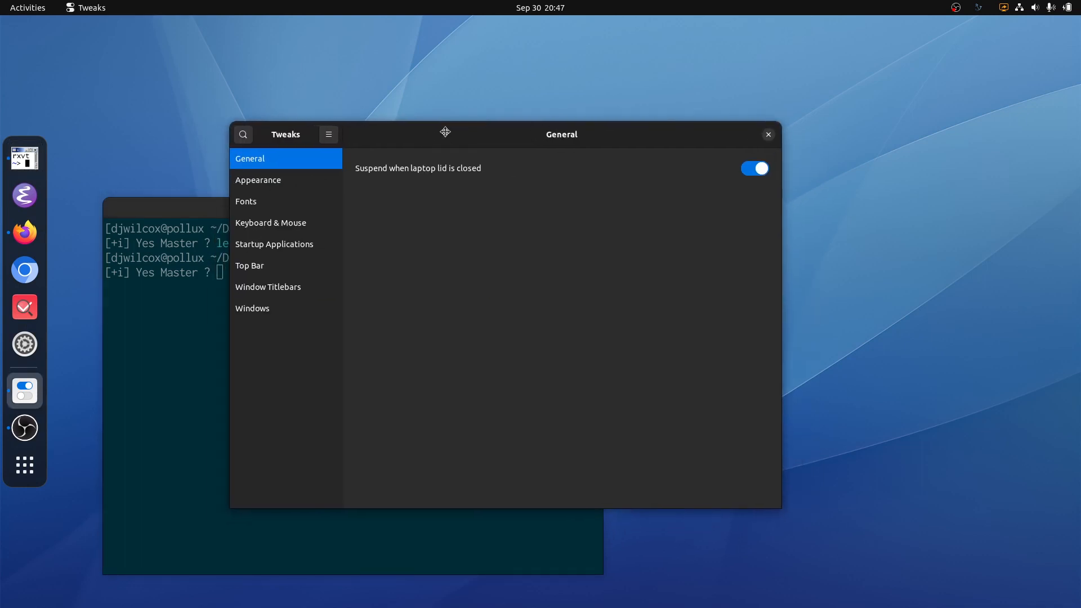
click(272, 227)
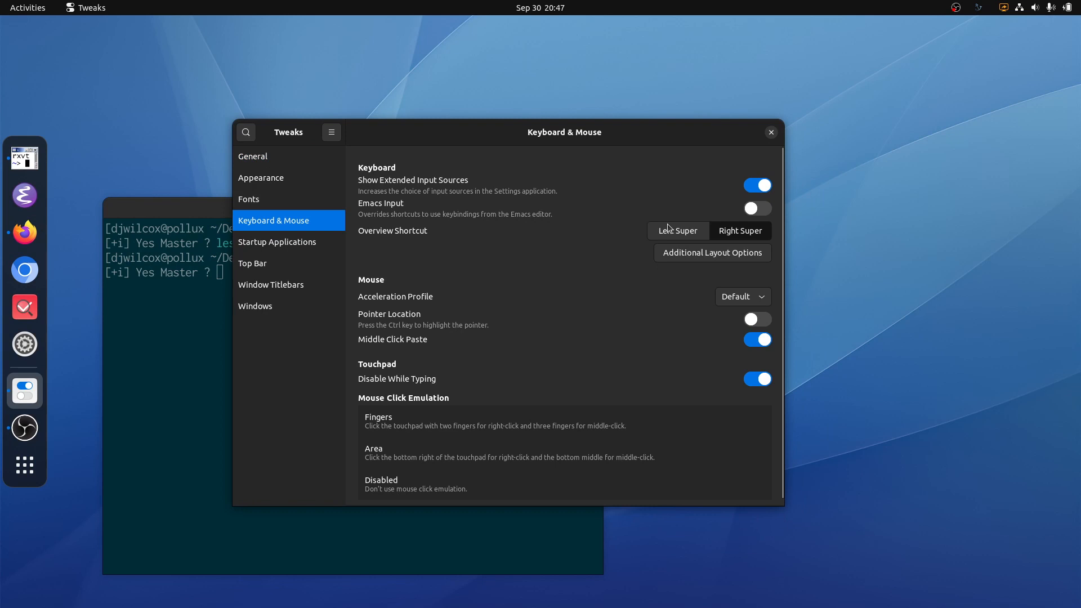
click(677, 254)
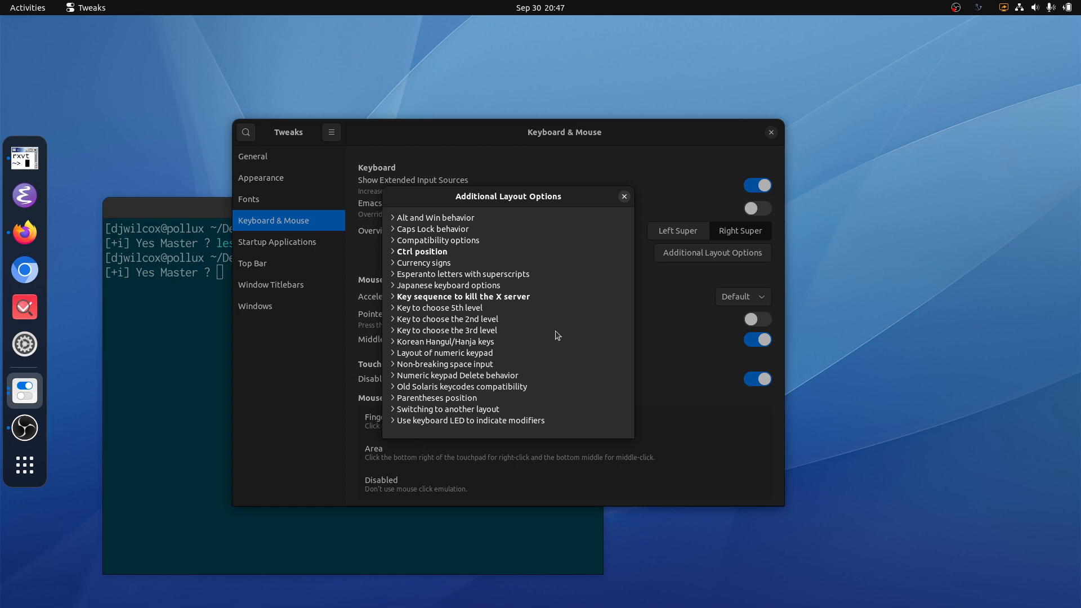
key(Escape)
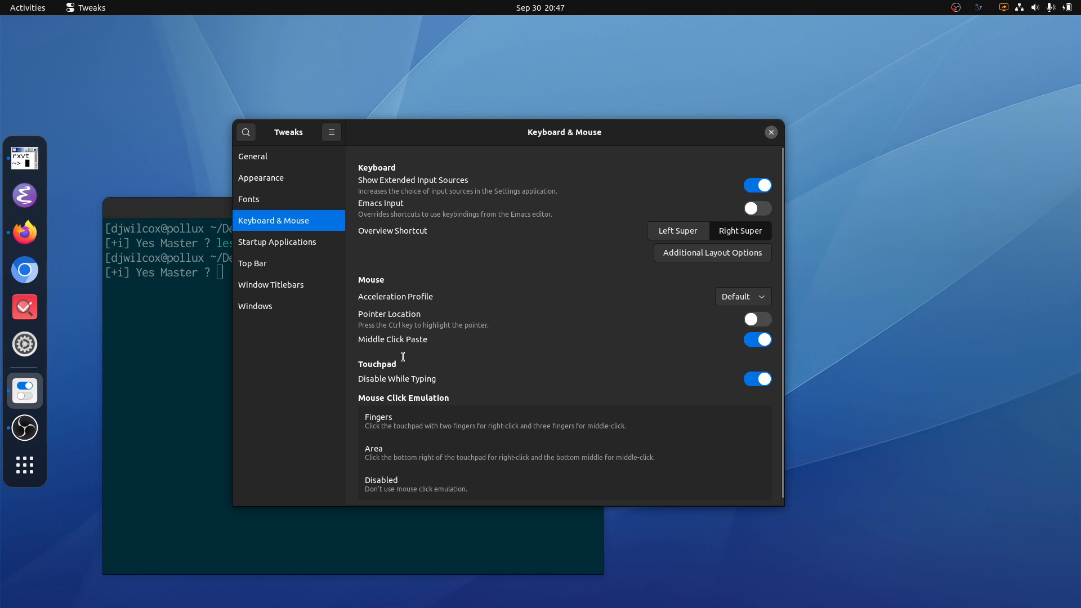
key(alt+F4)
Step: Play laptop-wayland-xkb.mp4 fullscreen with mpv from the terminal, skipping ahead to the additional layout options
text(mpv)
key(Tab)
key(Return)
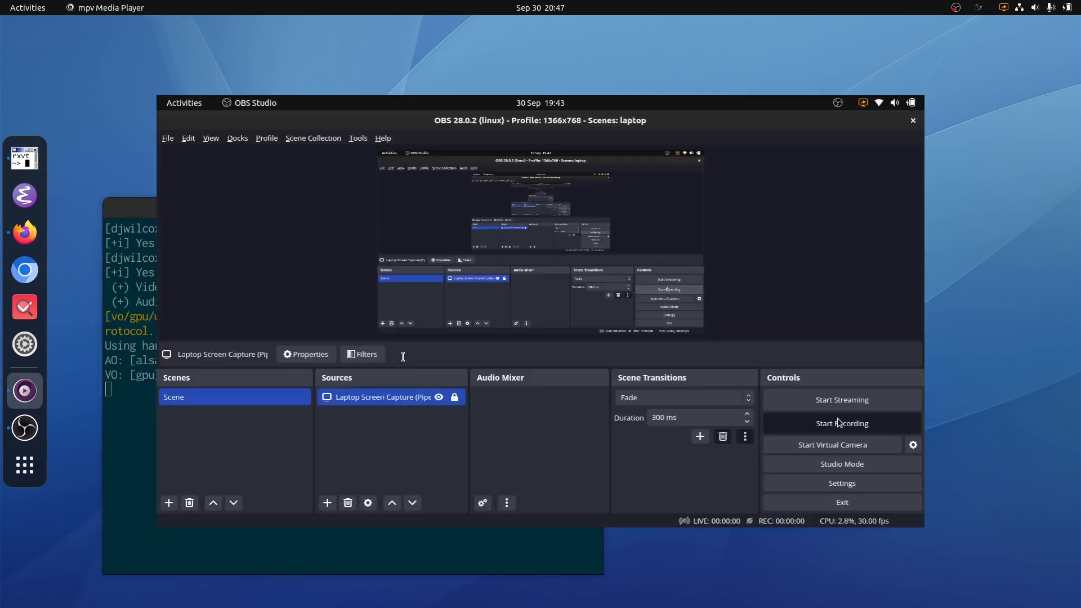
key(f)
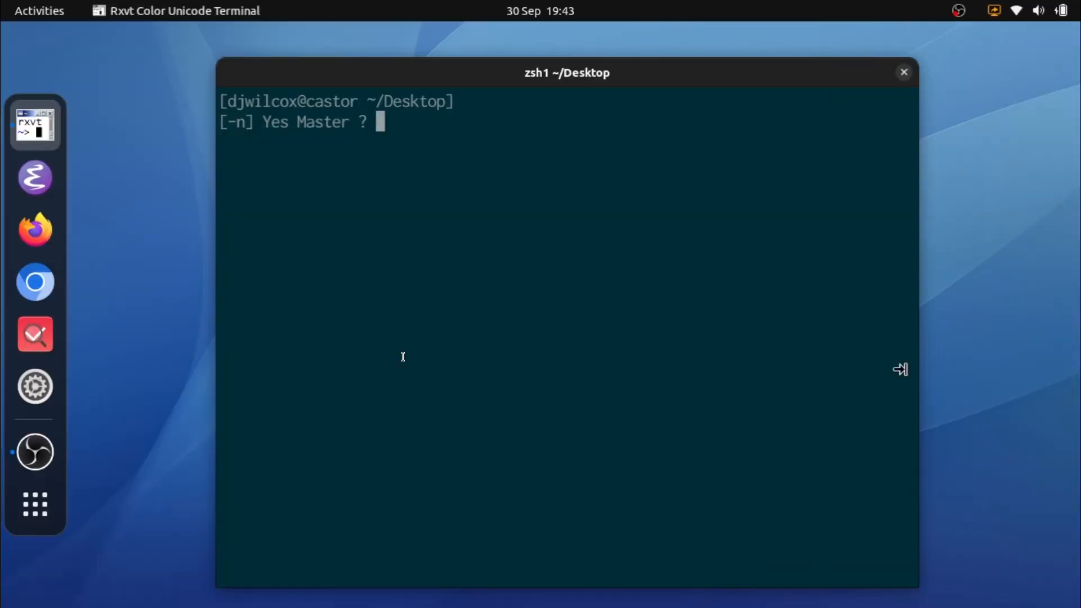
key(Right)
key(Right)
key(Left)
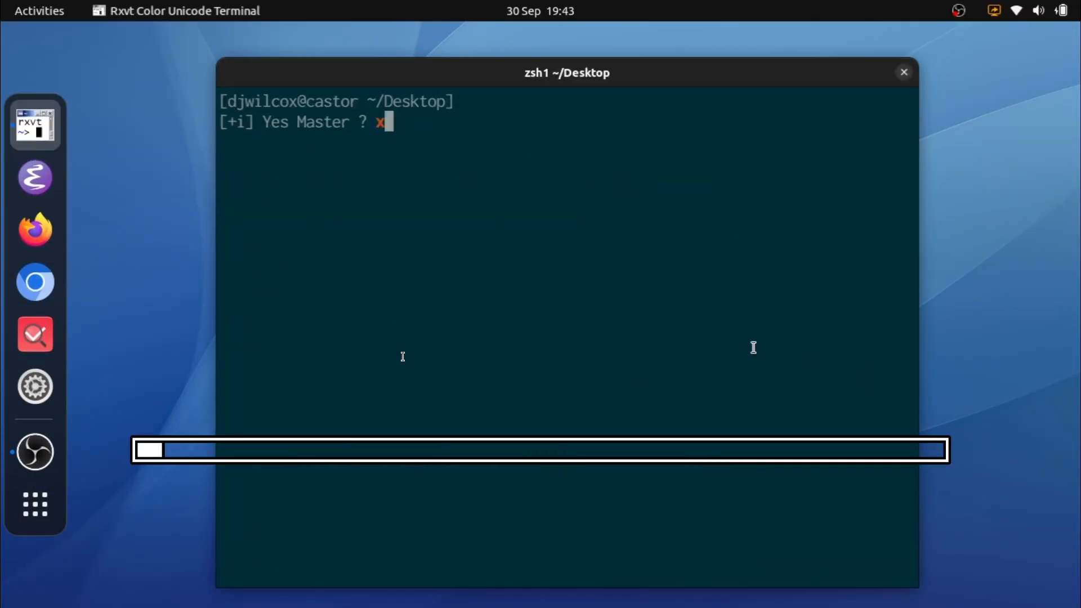
key(Right)
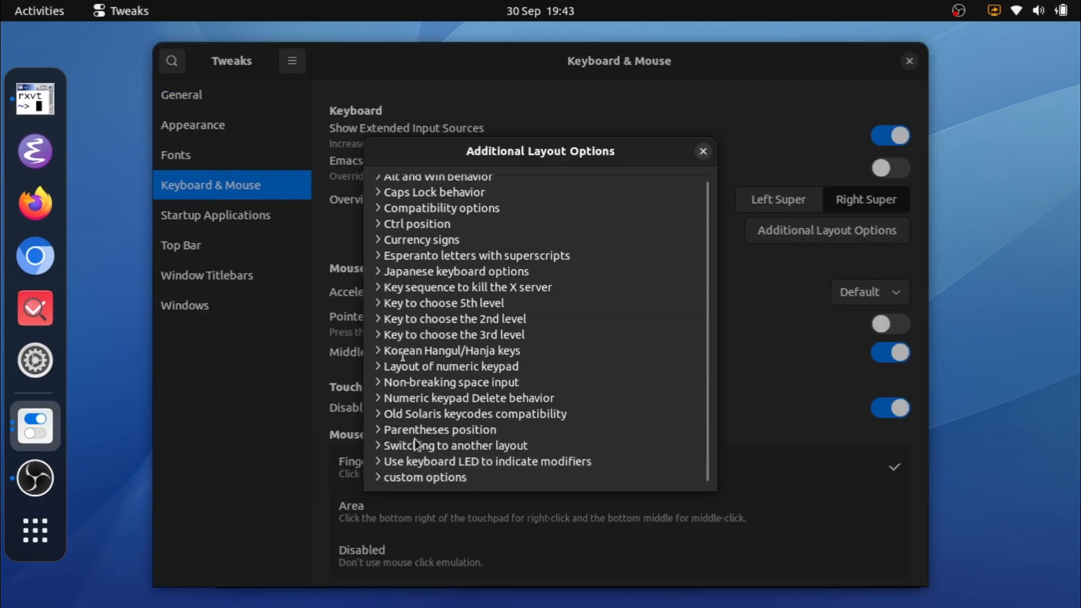
Step: Enable the custom option "Ctrl is mapped to Alt, Alt to Win, and Win to the Ctrl key." and close the options dialog
click(377, 480)
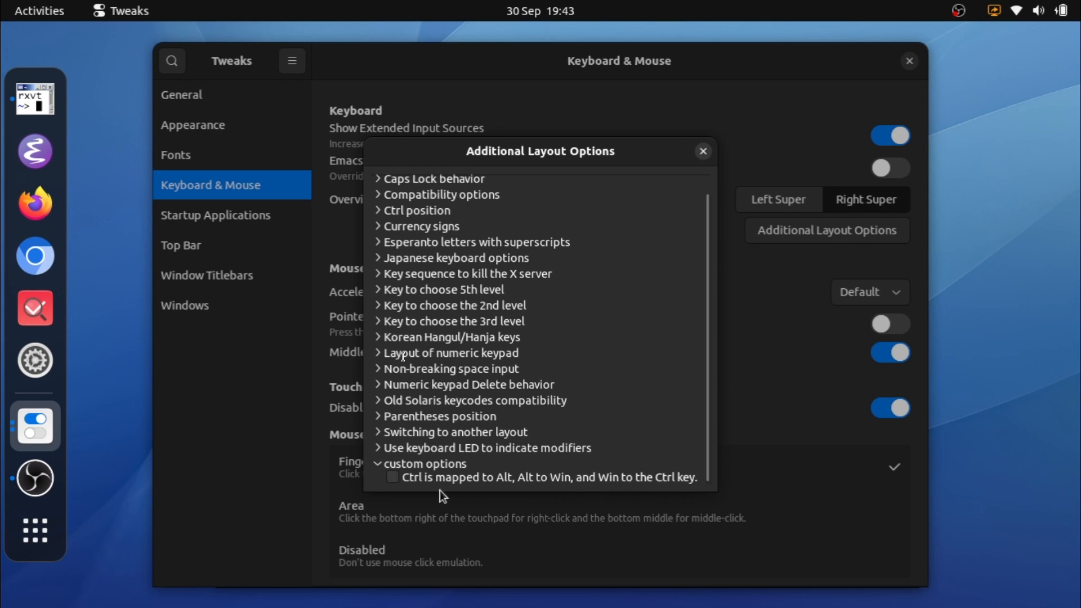
click(393, 478)
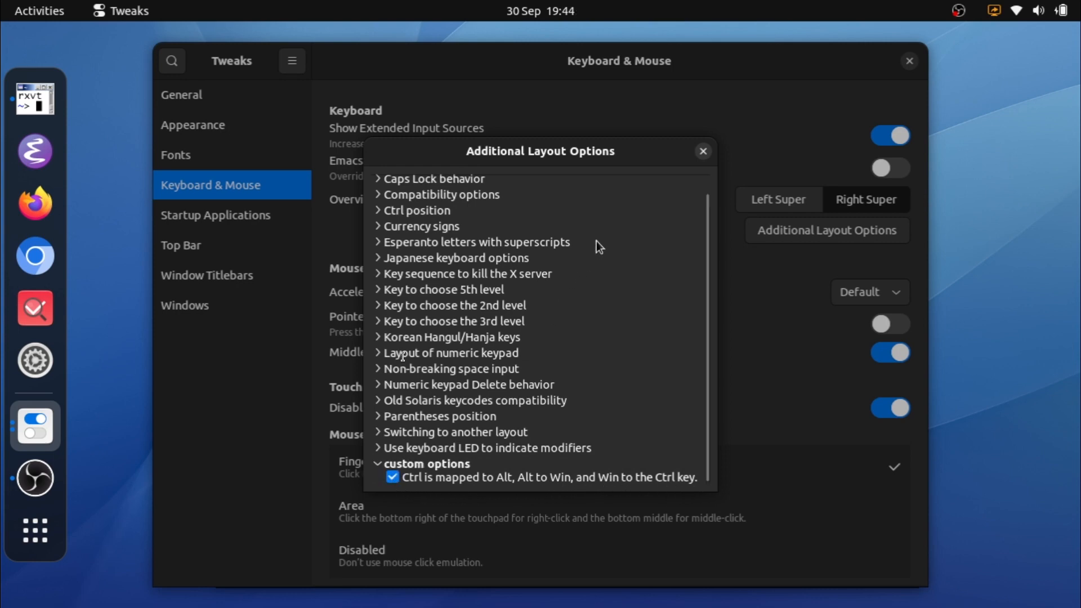
click(704, 151)
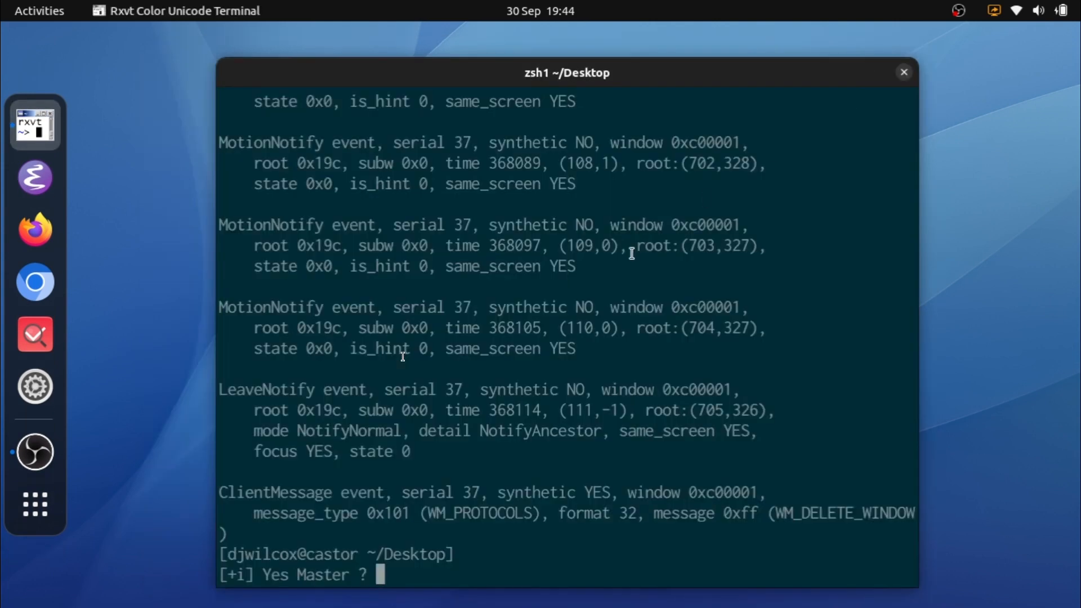
Step: Clear the terminal, run xev, and test the remapped Ctrl, Alt and Win keys in the Event Tester before closing it
key(ctrl+l)
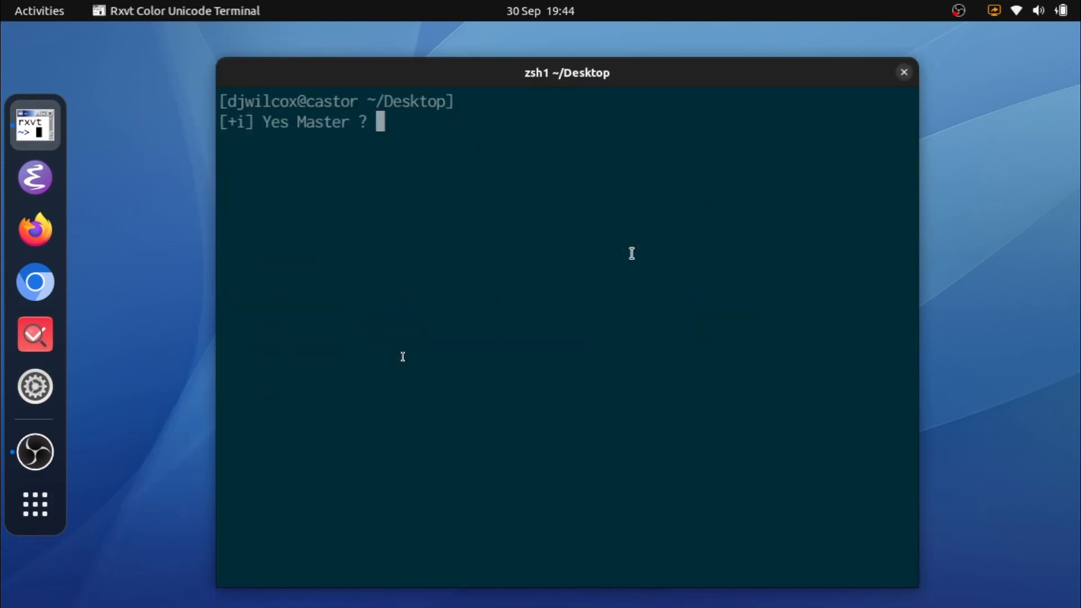
text(xev)
key(Return)
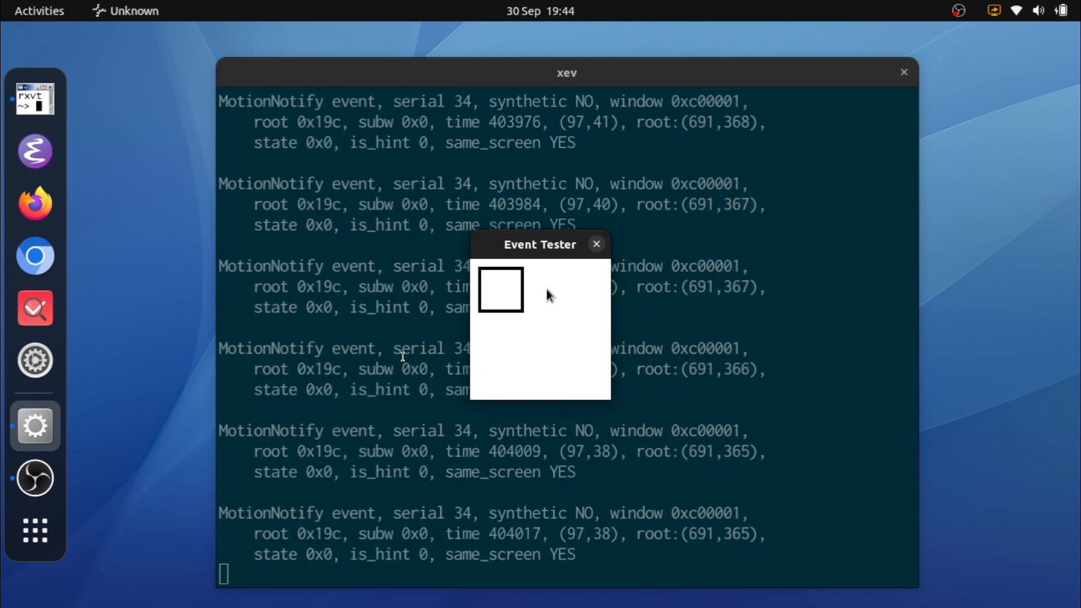
click(546, 288)
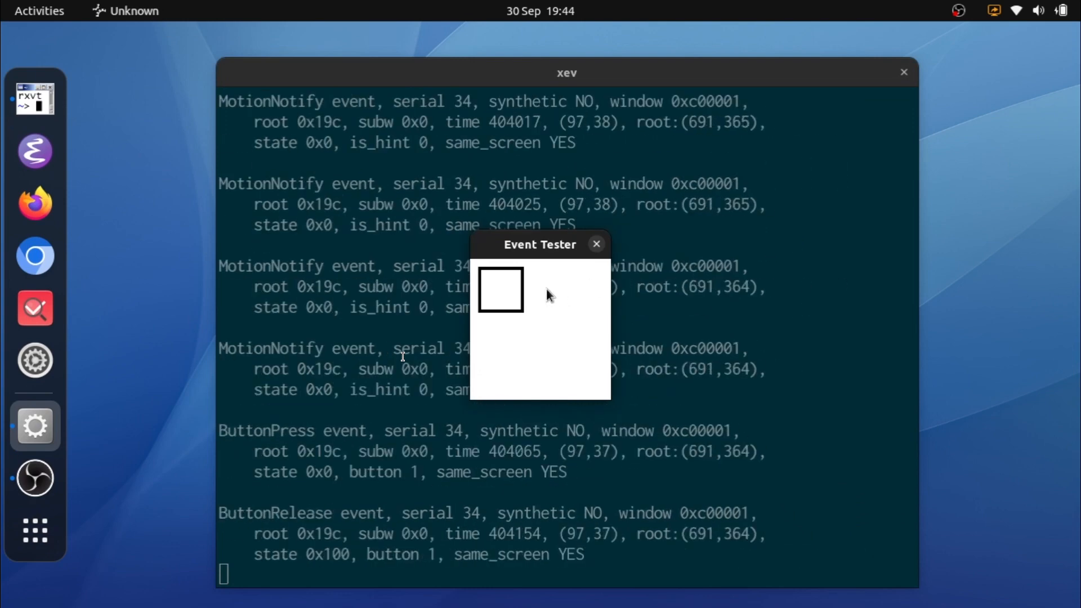
key(alt)
key(super)
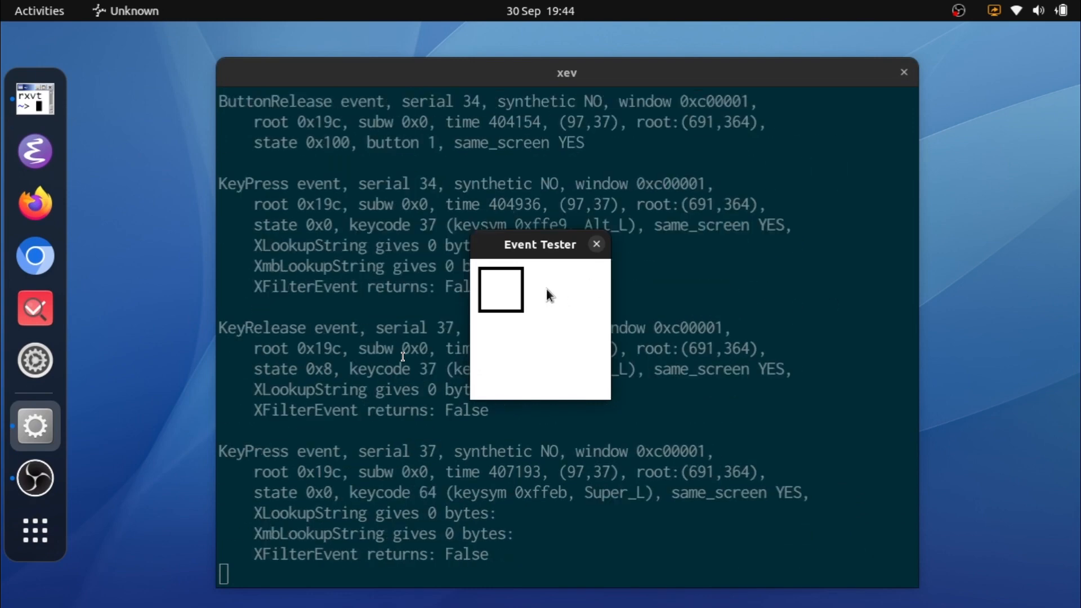
key(ctrl)
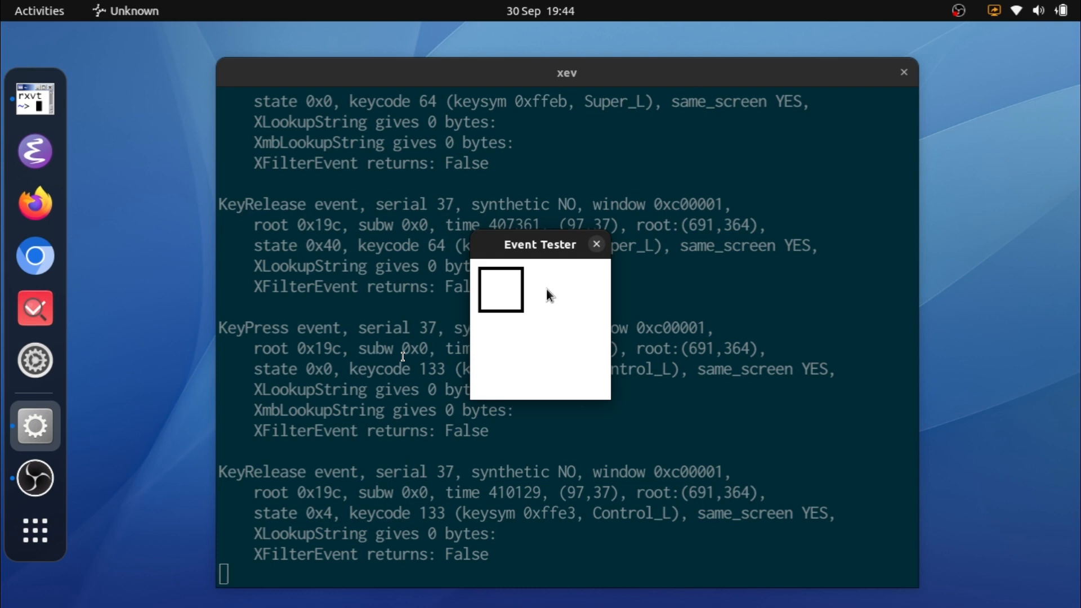
key(alt)
key(super)
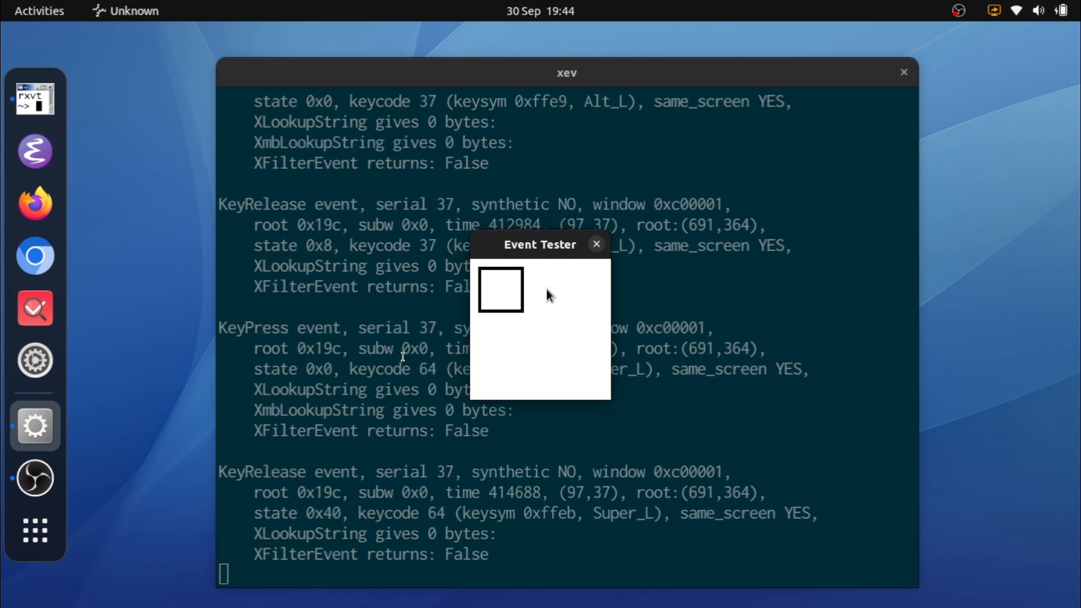
click(596, 247)
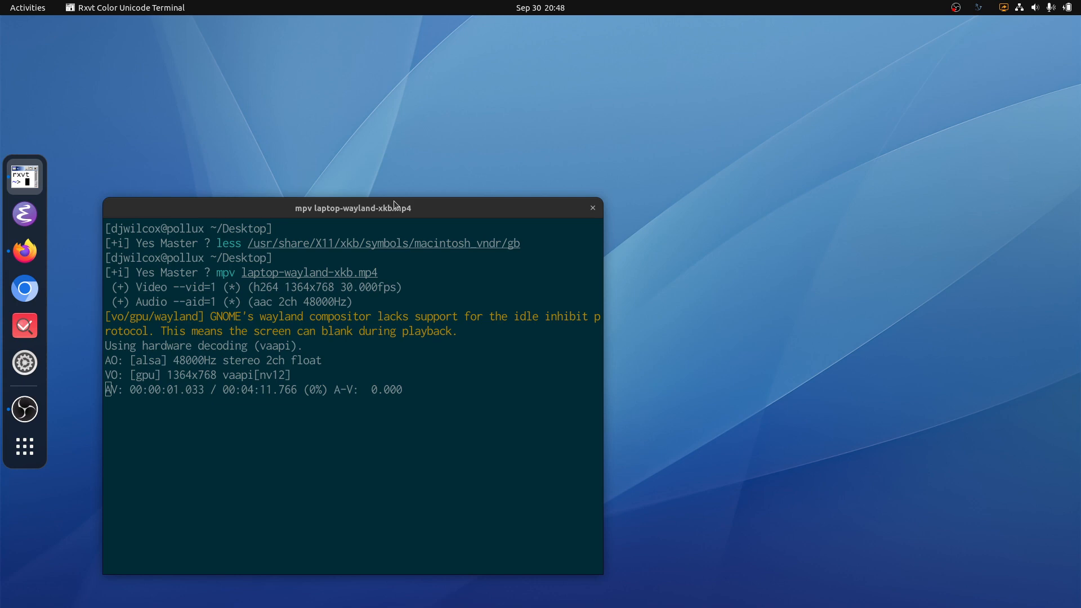
Step: Quit mpv, switch to Firefox, and review the "User-specific XKB configuration - putting it all together" post and the MacBook Air 11-inch review
key(q)
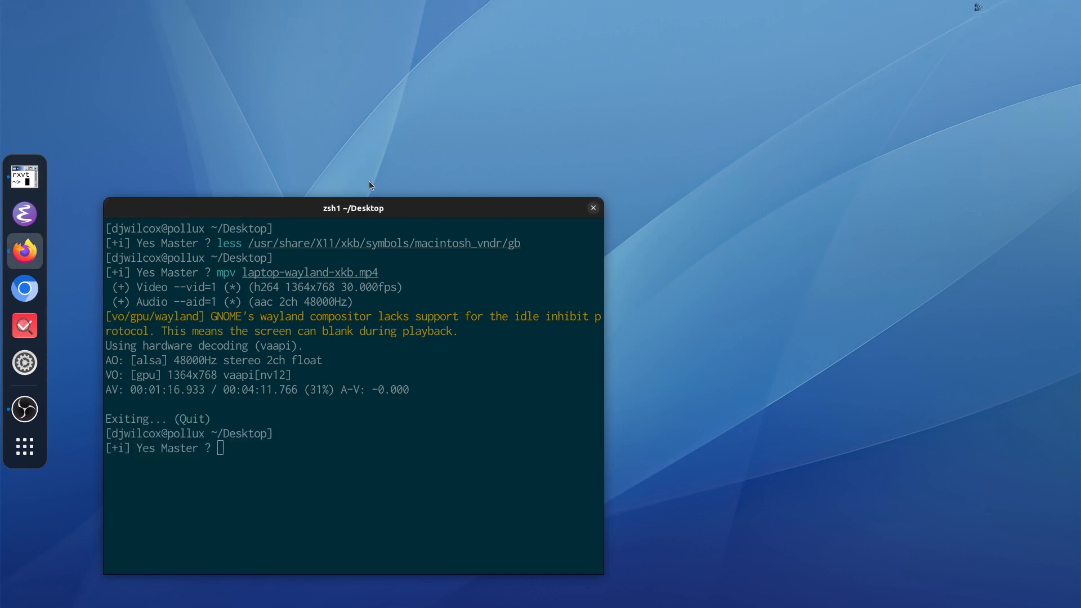
key(alt+Tab)
click(327, 5)
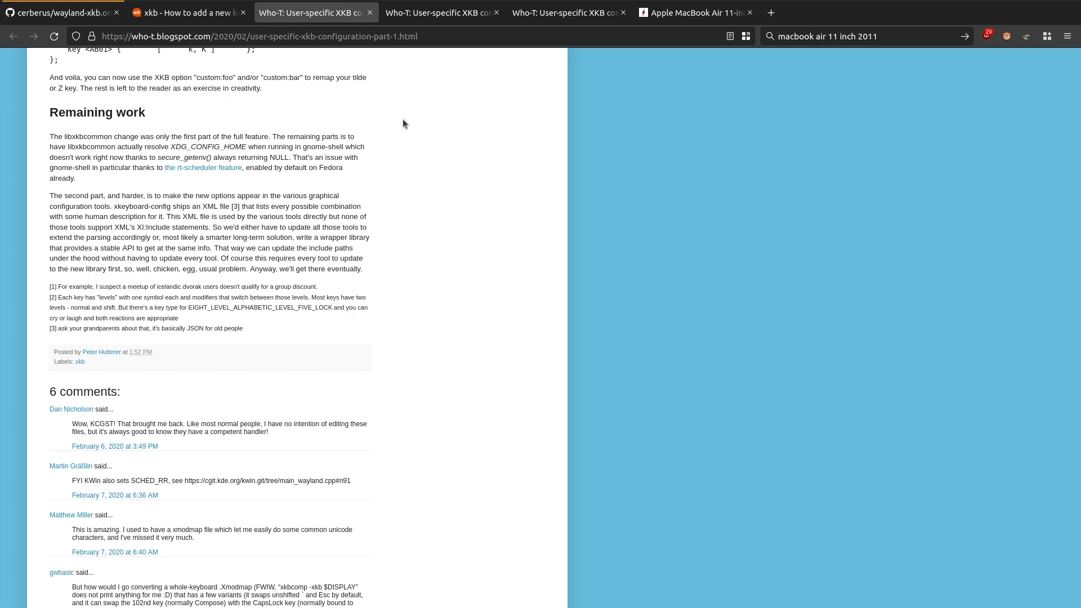
click(576, 8)
scroll(529, 232, up, 15)
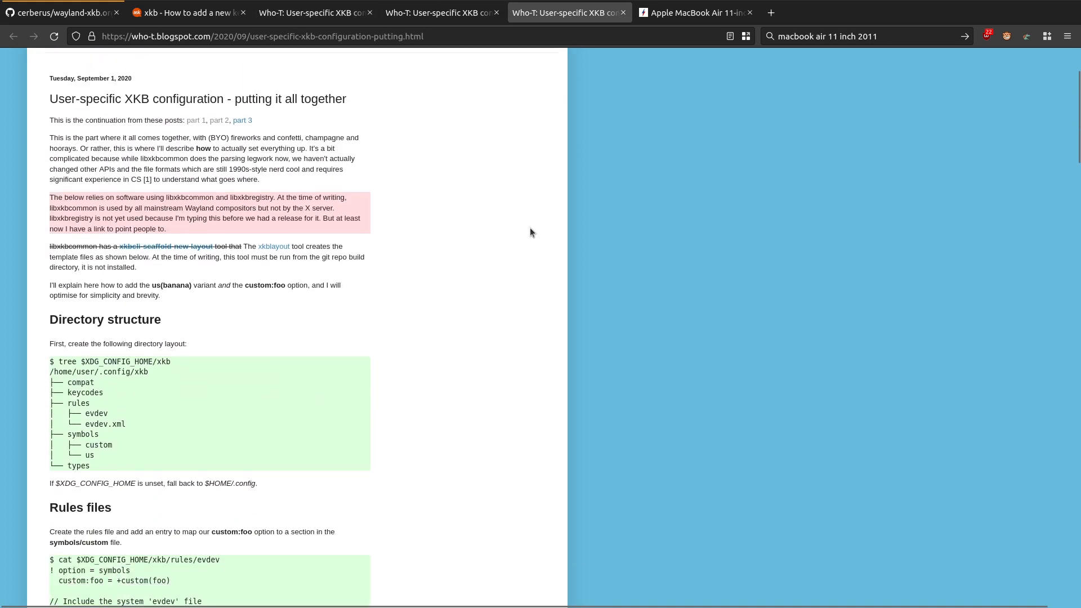
scroll(531, 228, down, 1)
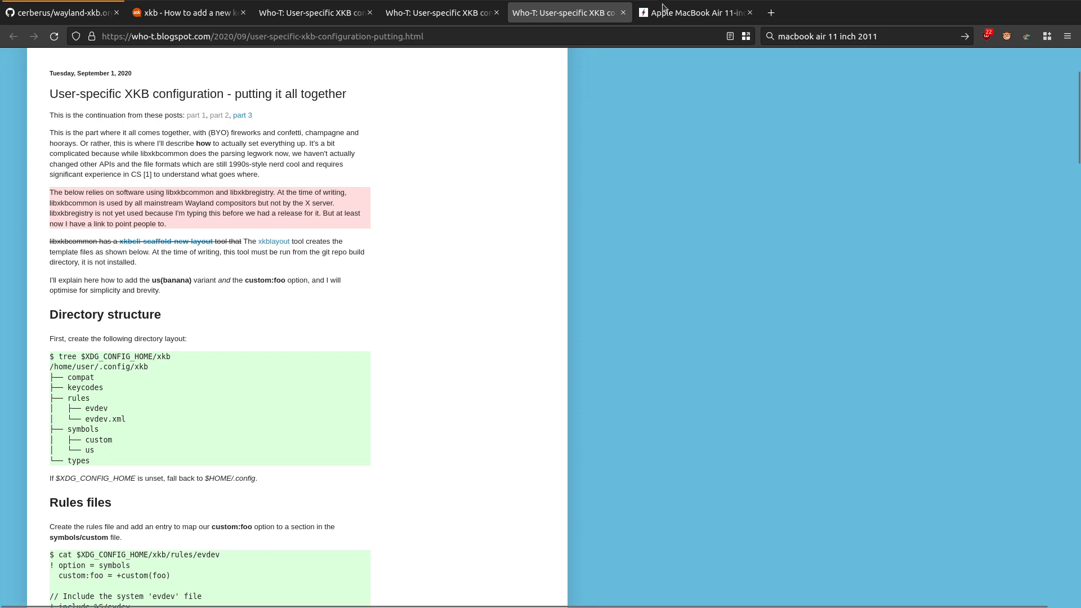
click(696, 12)
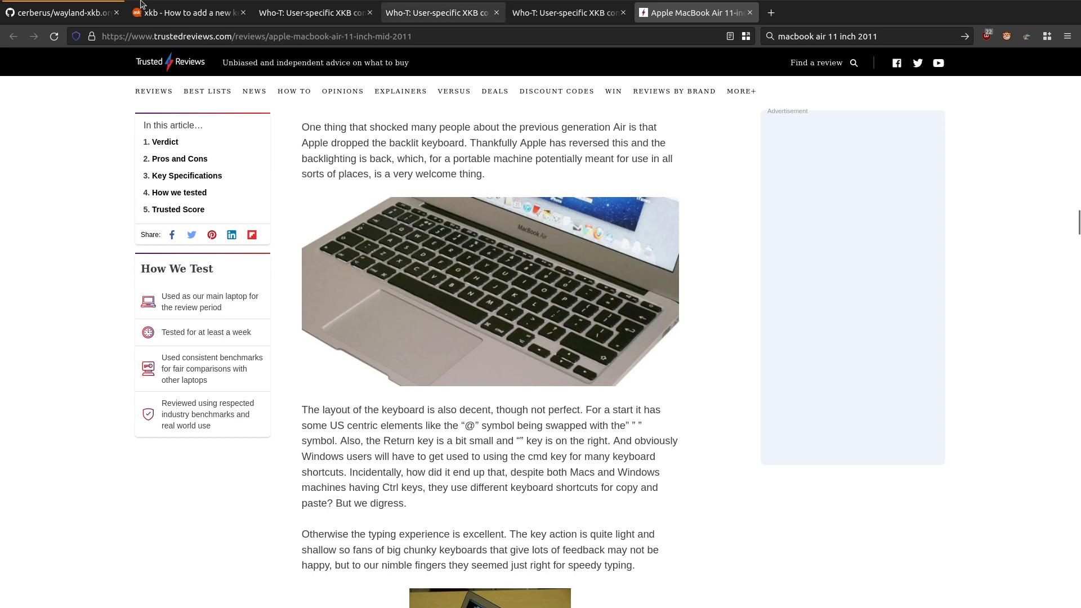
Step: Review the wayland-xkb.org notes on GitHub, covering the symbols and rules files, reference links and directory setup
click(56, 12)
scroll(15, 276, up, 8)
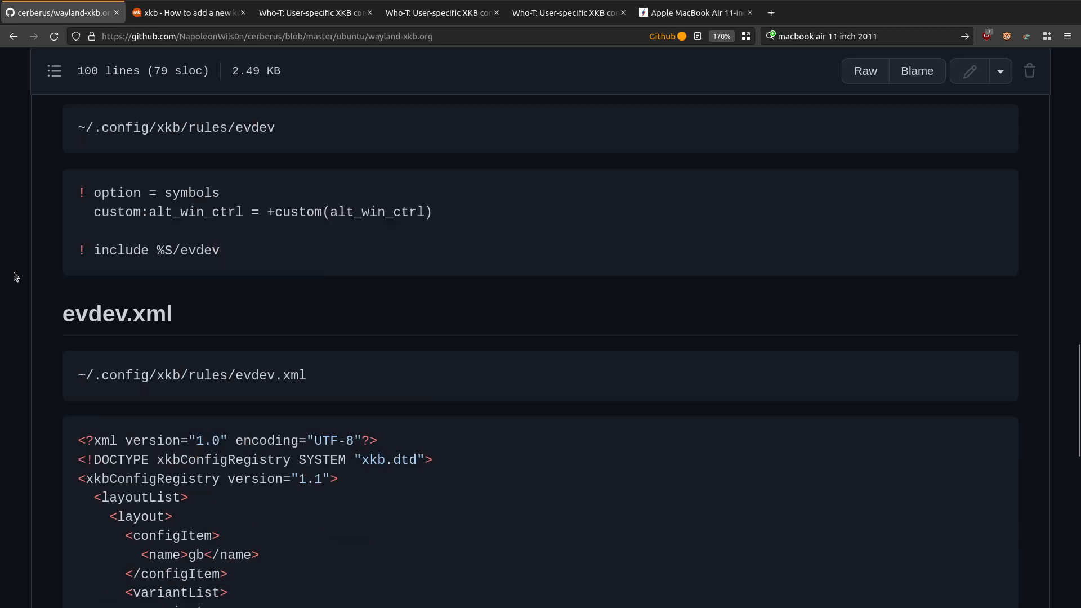
scroll(15, 276, down, 8)
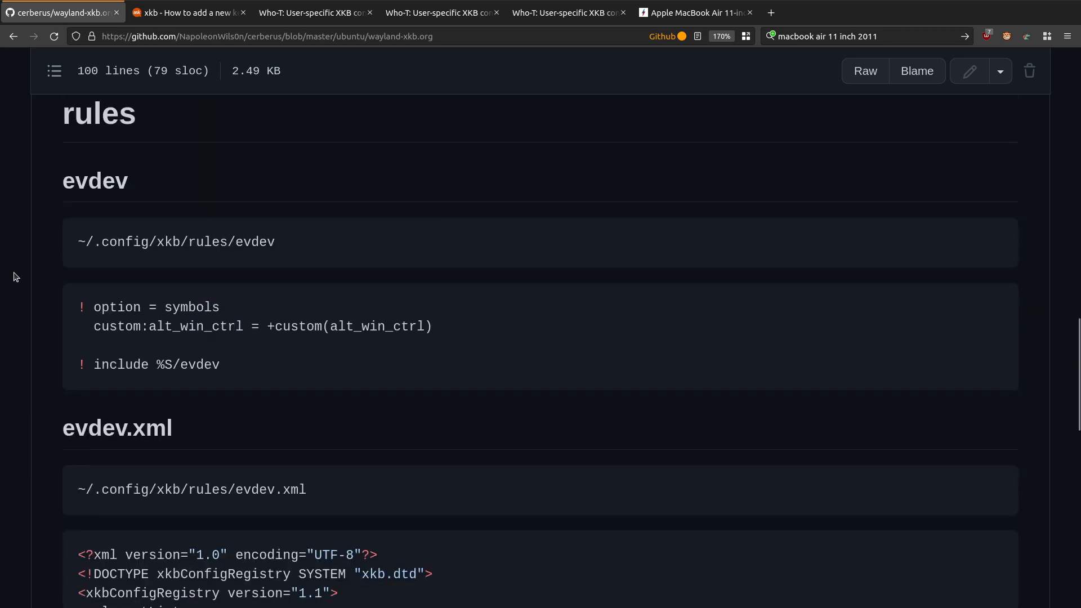
scroll(15, 276, down, 8)
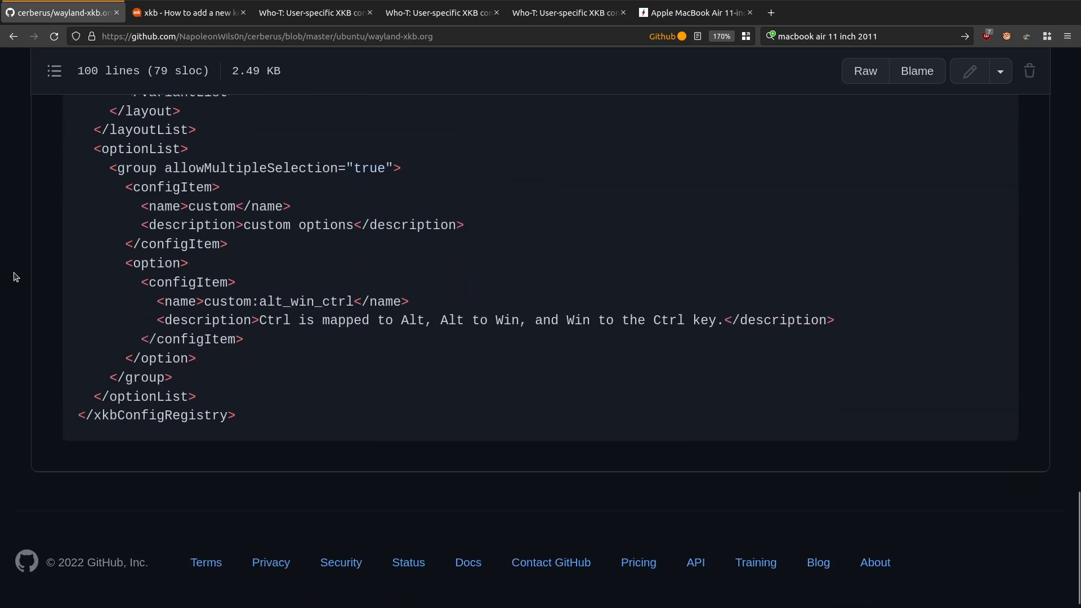
scroll(16, 276, up, 12)
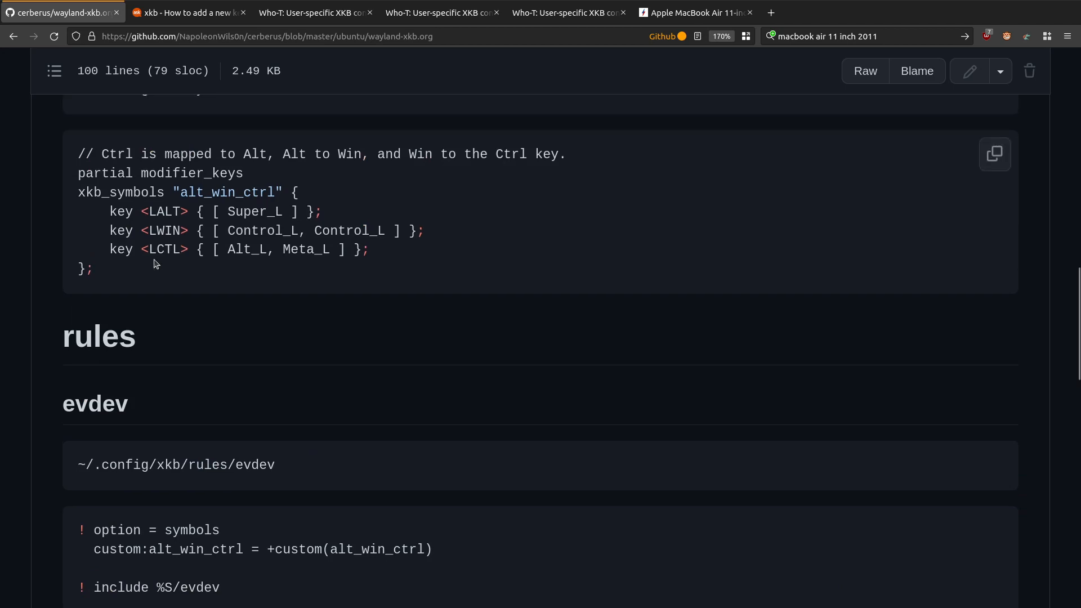
scroll(85, 294, up, 6)
scroll(86, 297, up, 9)
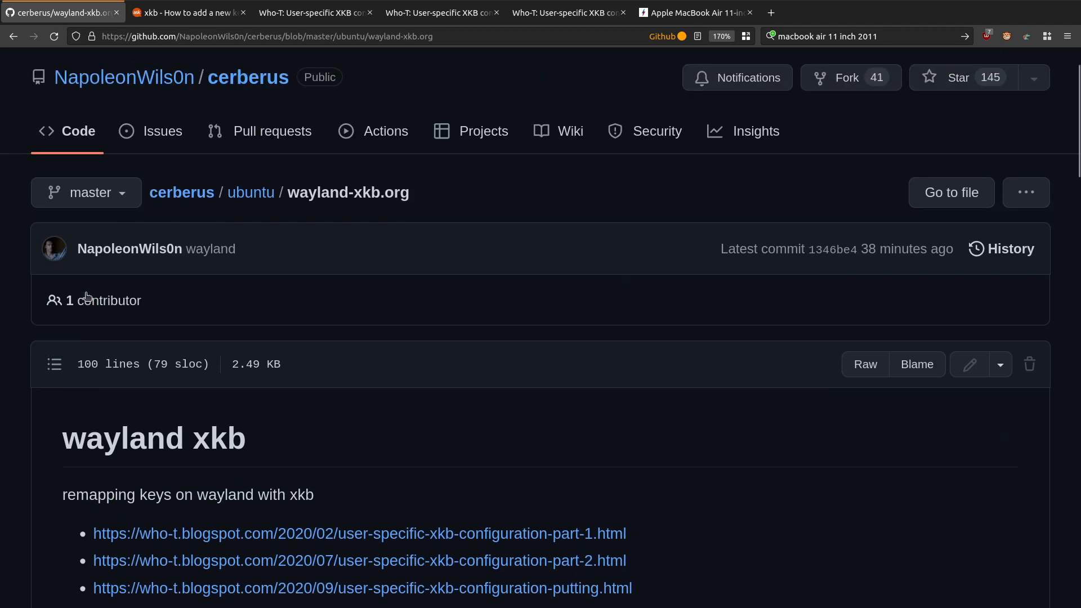
scroll(86, 297, down, 6)
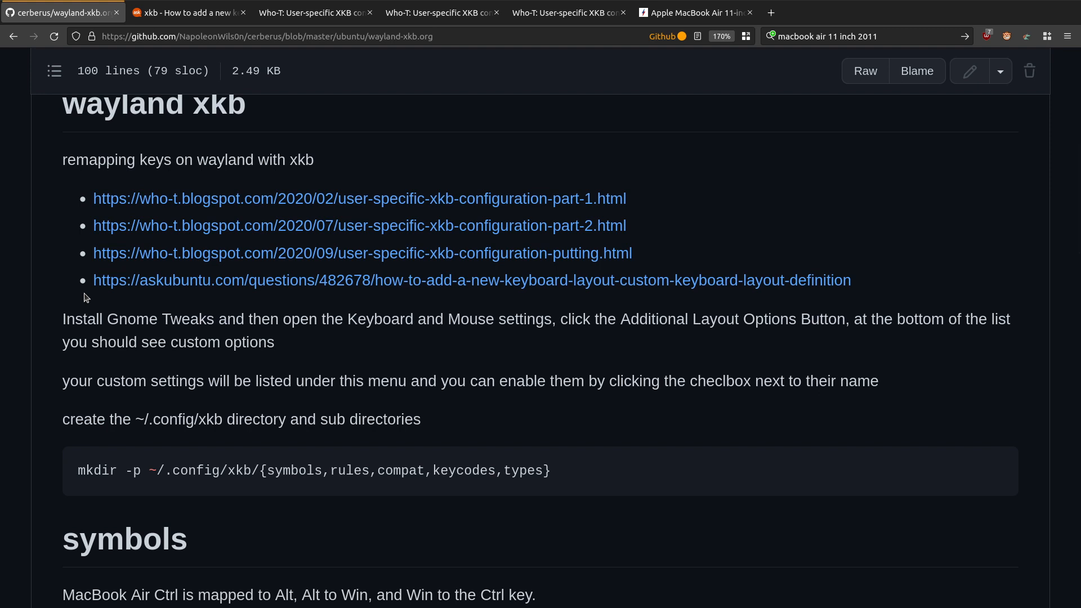
scroll(85, 298, up, 2)
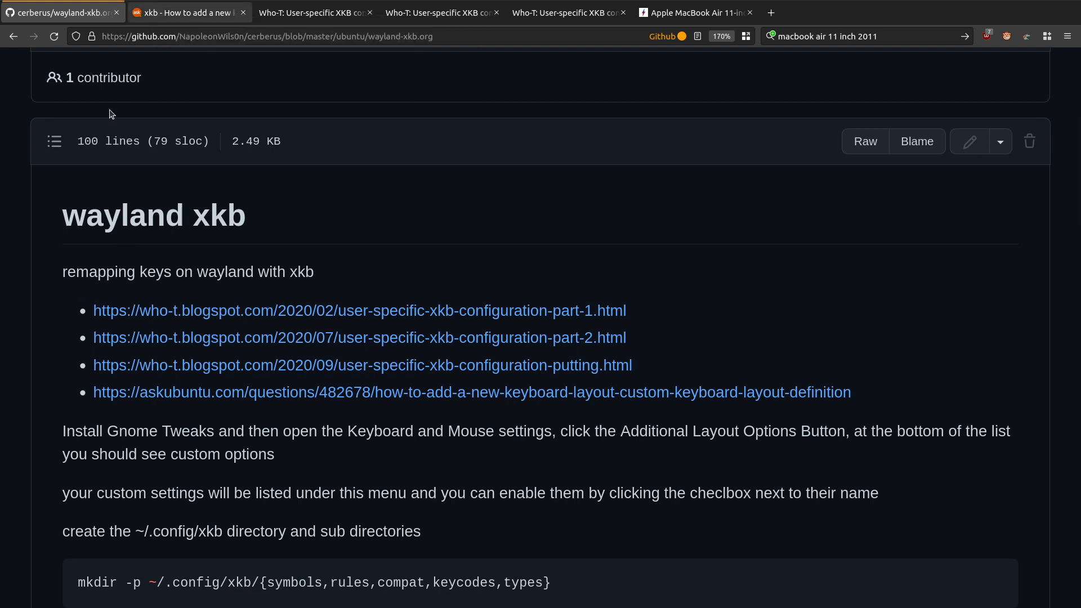
Step: Read the Ask Ubuntu custom keyboard layout answers down to the gsettings xkb-options commands and highlight the option name prtscmenu
key(ctrl+Tab)
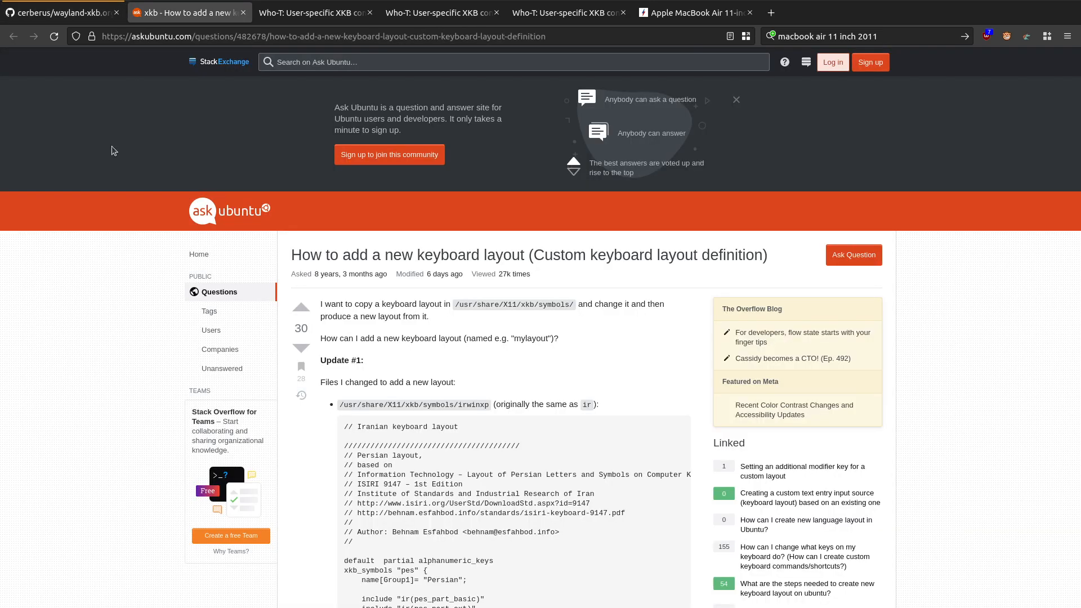
scroll(72, 381, down, 6)
scroll(73, 378, down, 15)
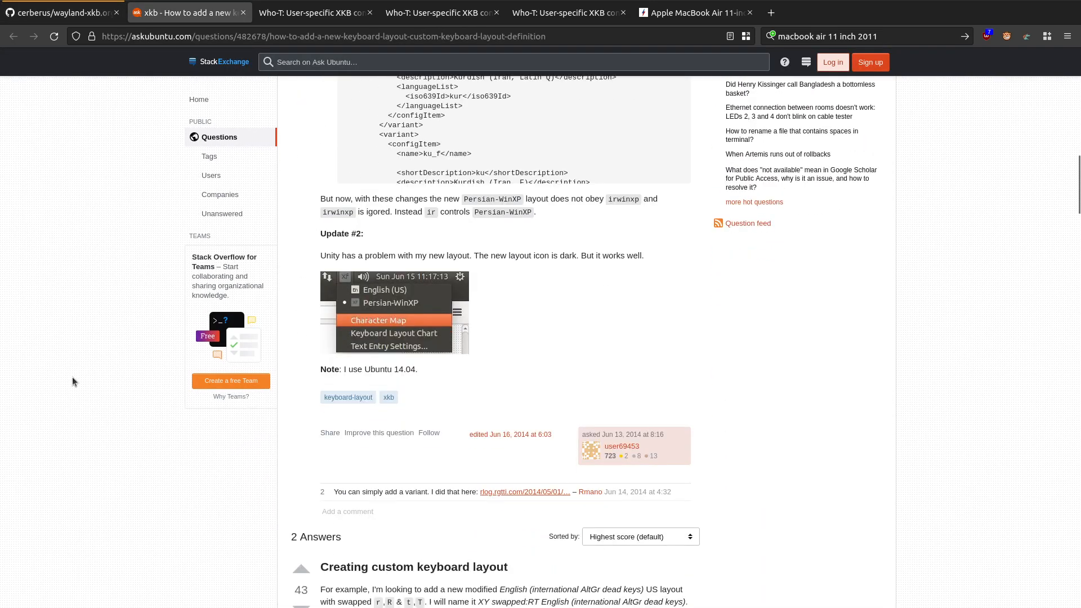
scroll(72, 381, down, 4)
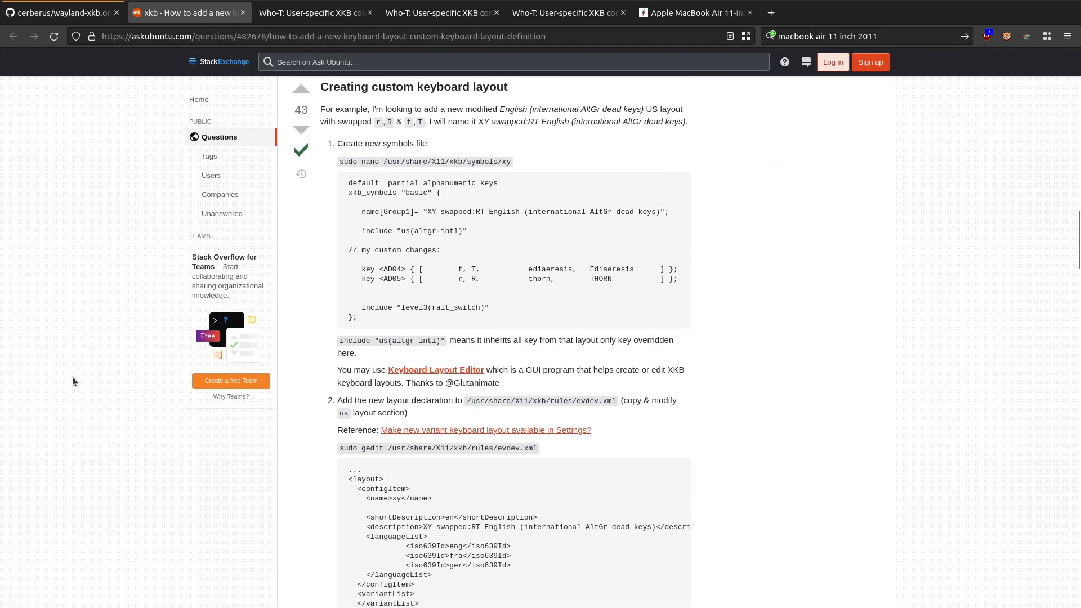
scroll(72, 381, down, 17)
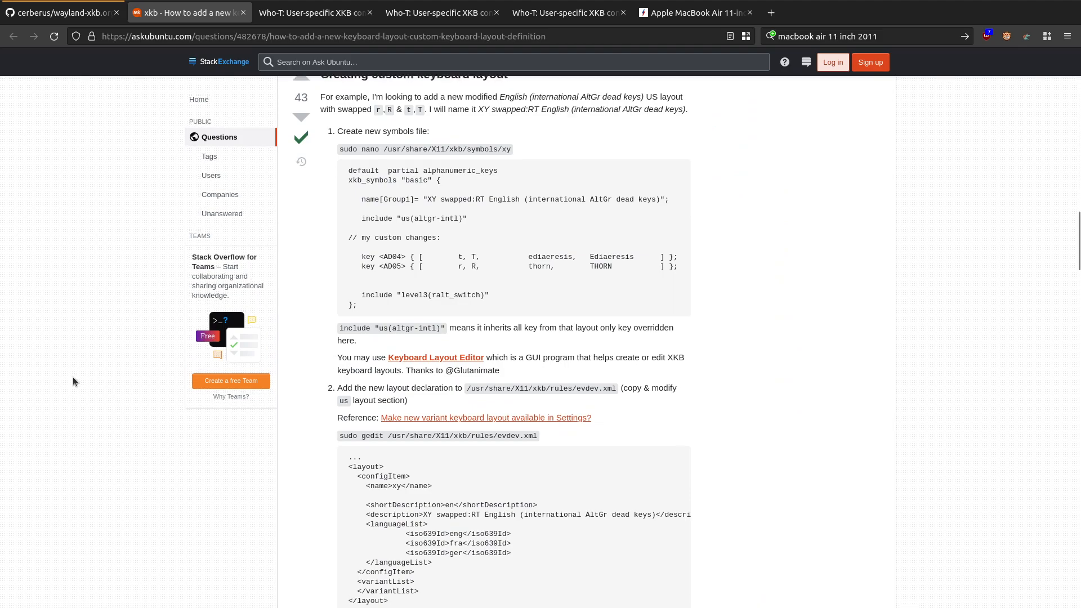
scroll(72, 381, down, 16)
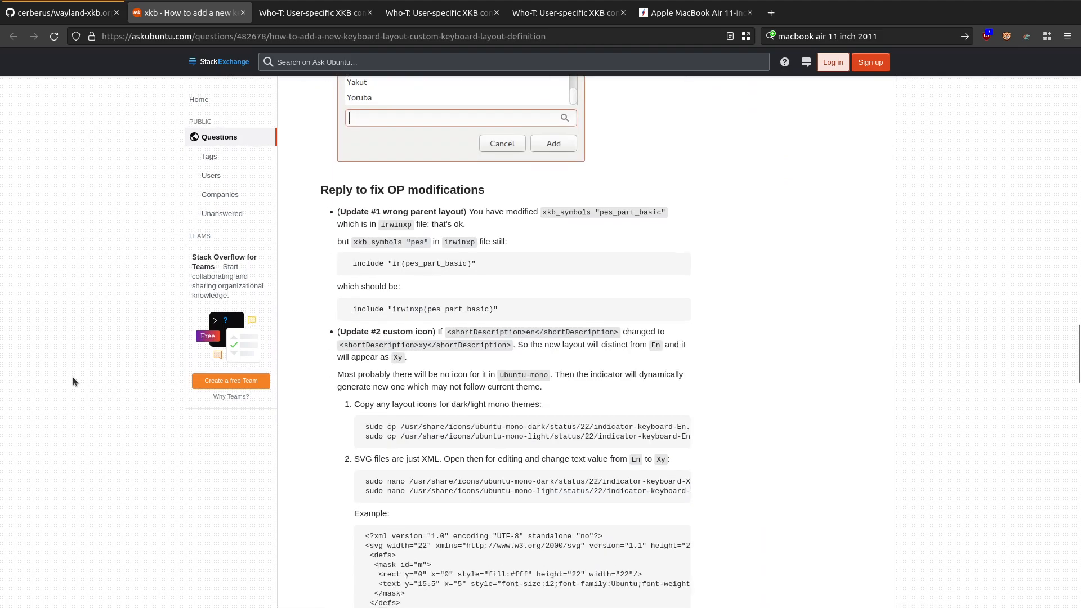
scroll(73, 381, down, 7)
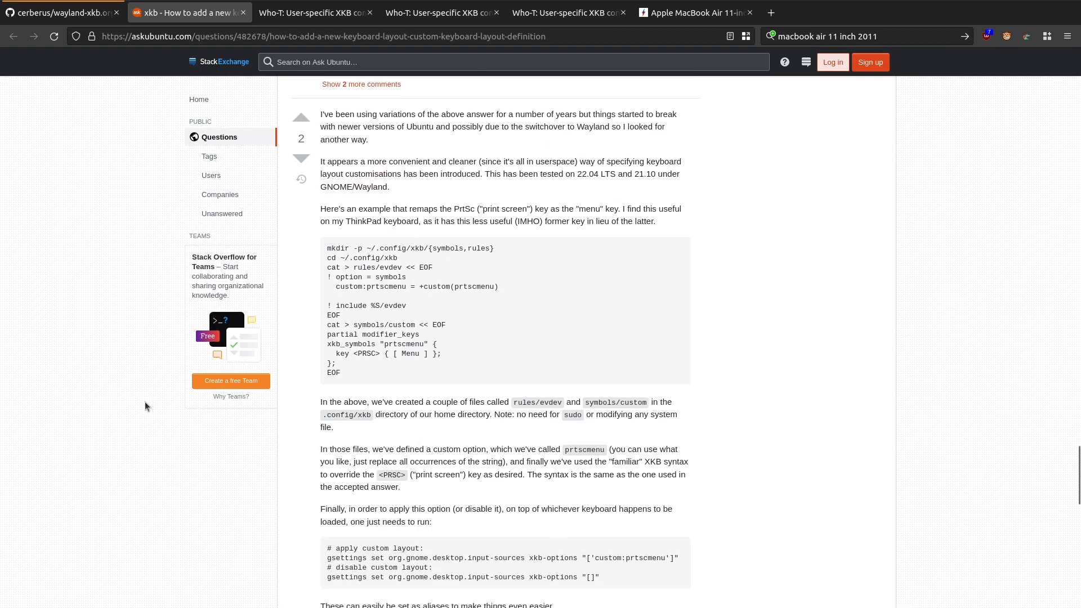
scroll(145, 409, down, 1)
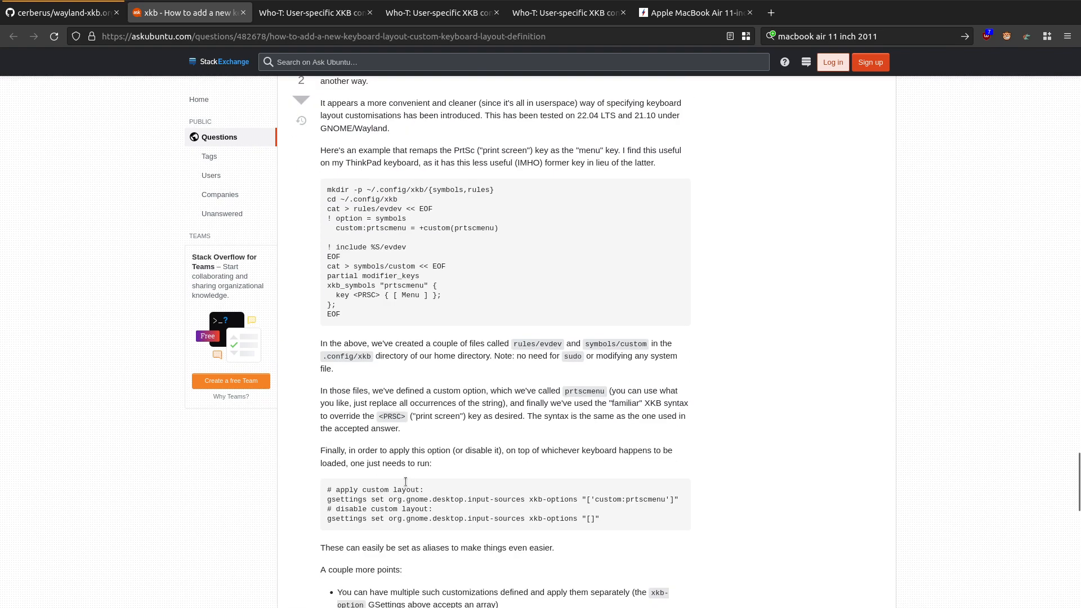
scroll(406, 482, down, 1)
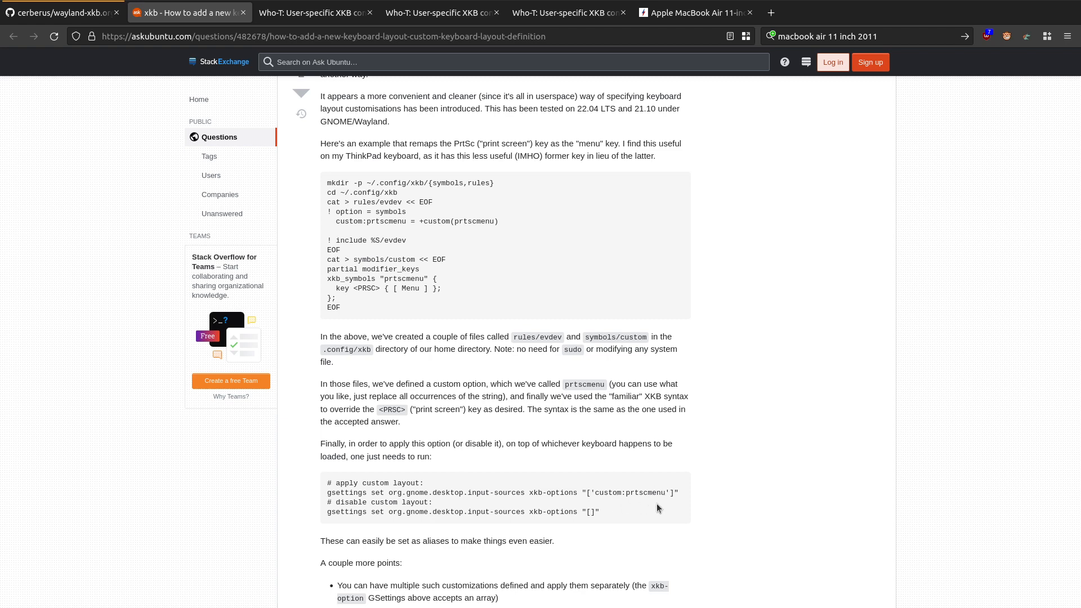
double_click(645, 494)
Step: Examine the rules files section of the third Who-T XKB post and highlight the variant name banana in its evdev.xml example
click(563, 14)
scroll(560, 312, down, 5)
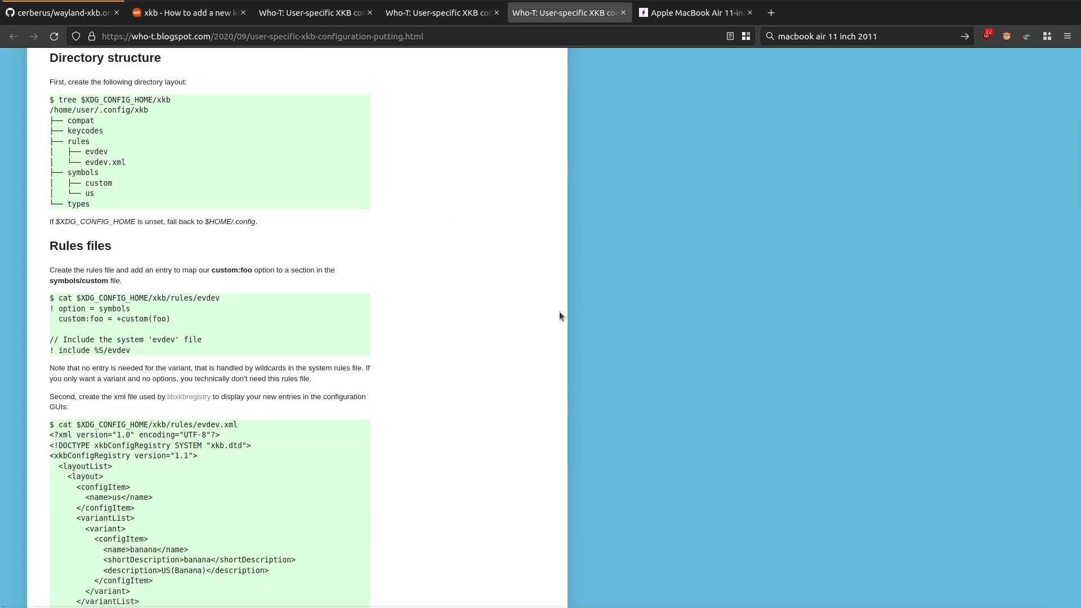
scroll(539, 323, down, 2)
scroll(538, 330, down, 4)
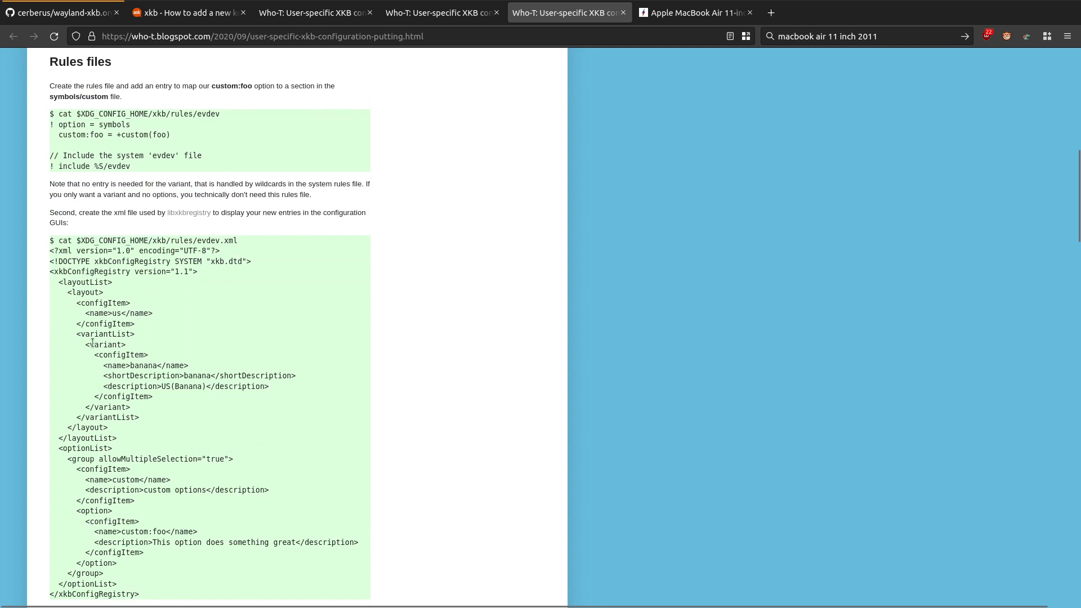
scroll(152, 356, down, 1)
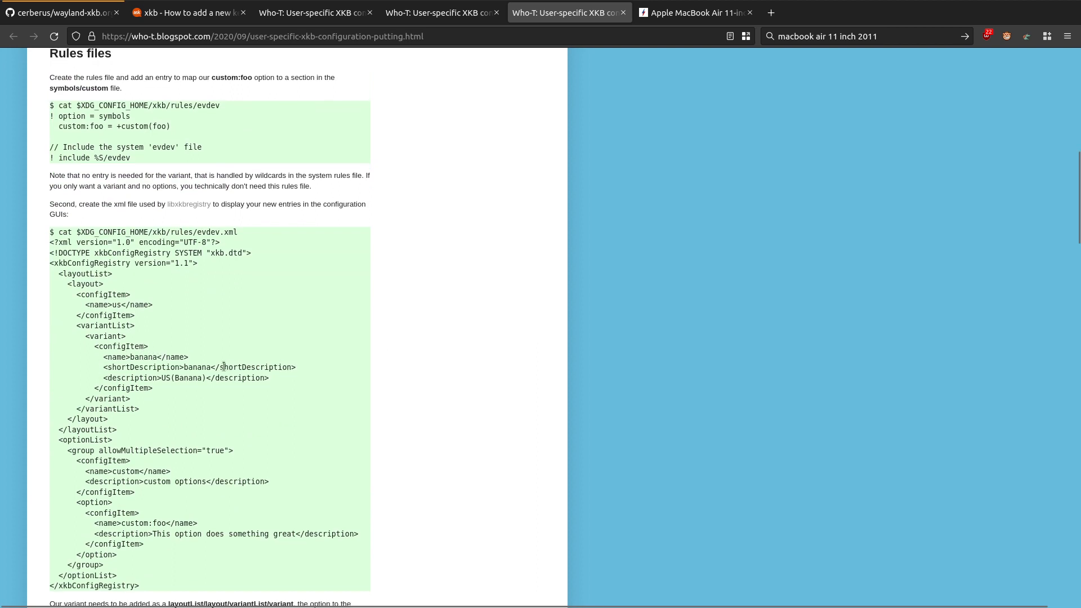
double_click(143, 357)
scroll(160, 349, down, 2)
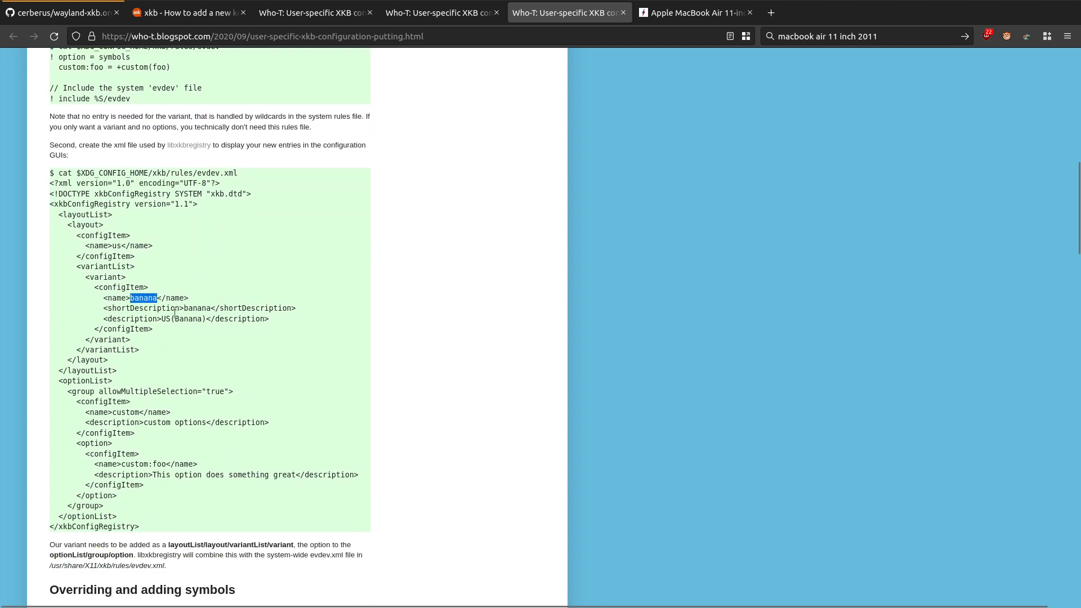
scroll(180, 314, down, 1)
Step: Compare the evdev.xml listing in the wayland-xkb.org notes with the evdev.xml example in the third Who-T post
click(77, 5)
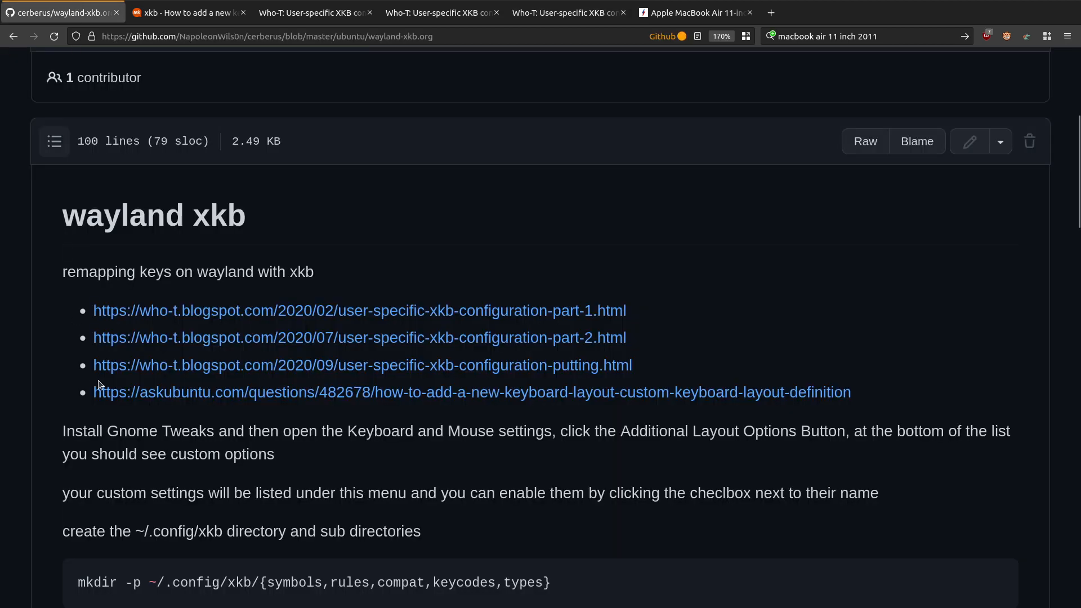
scroll(101, 386, down, 20)
scroll(24, 446, down, 8)
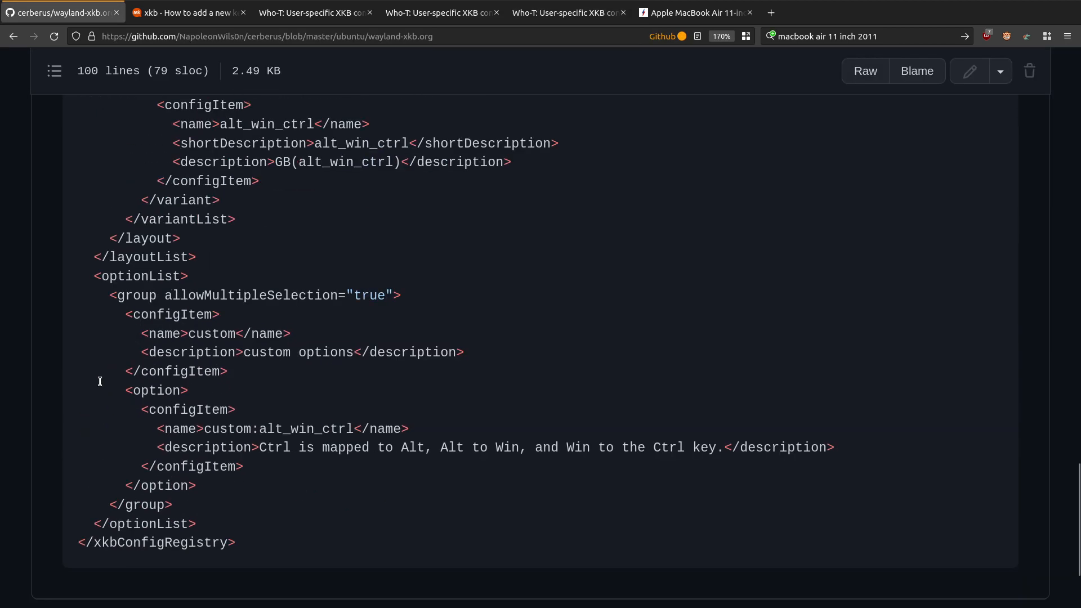
scroll(28, 381, up, 5)
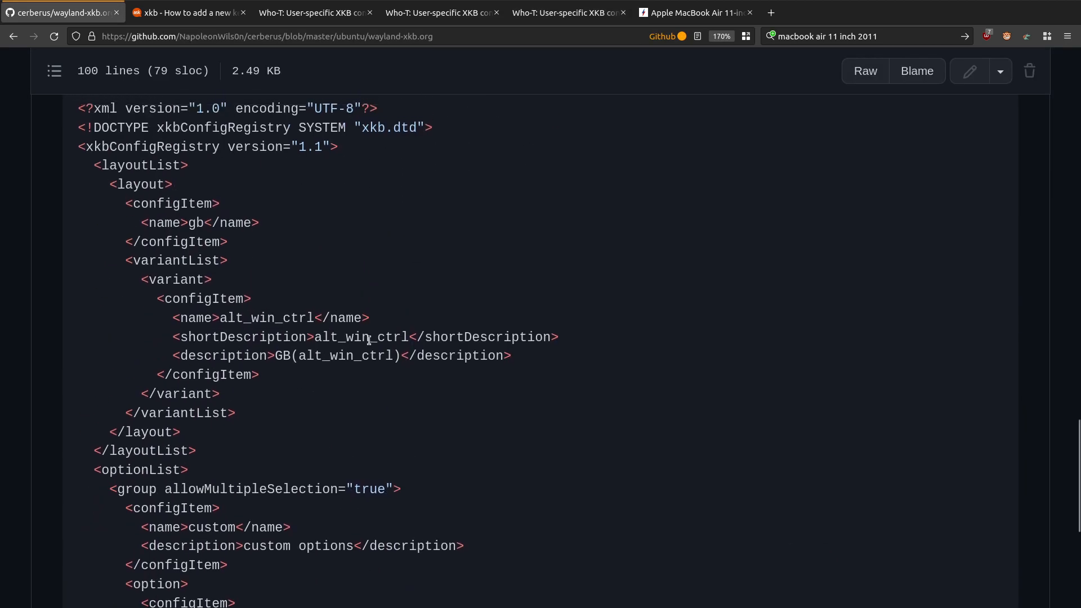
click(585, 13)
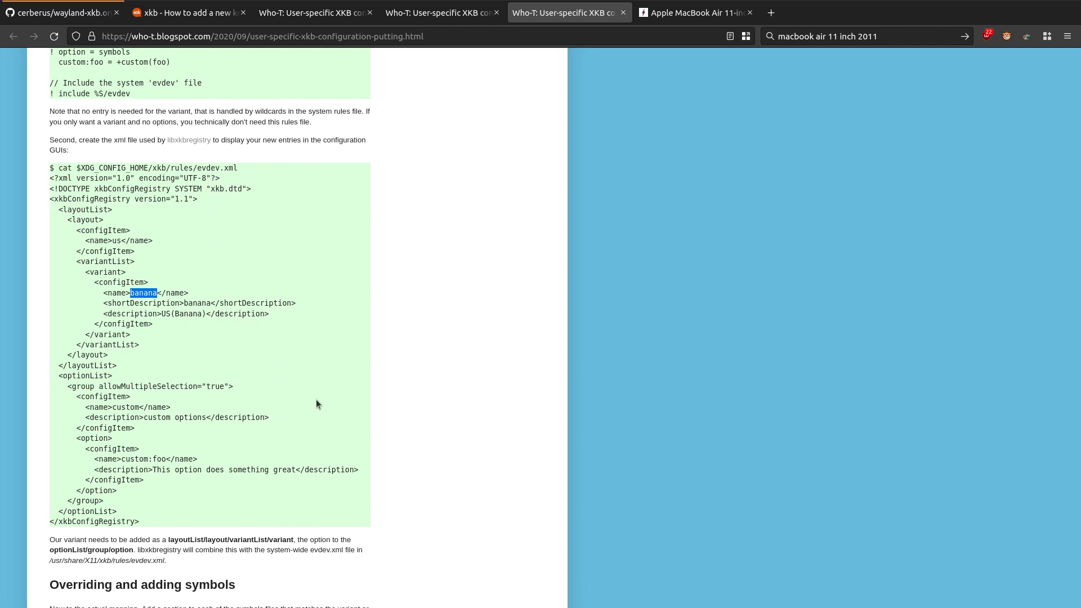
click(343, 430)
scroll(416, 456, down, 2)
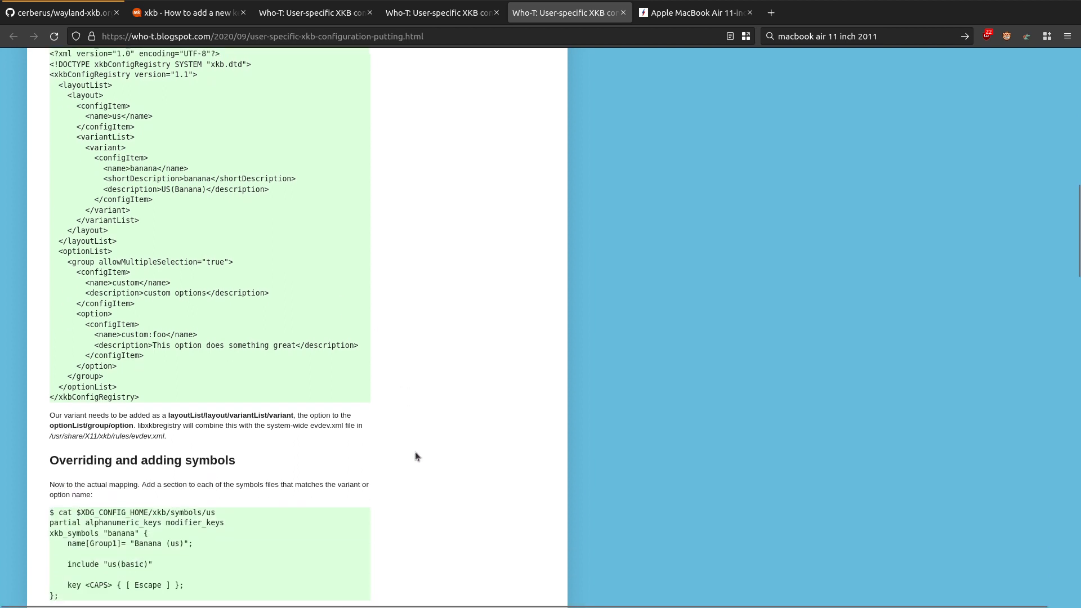